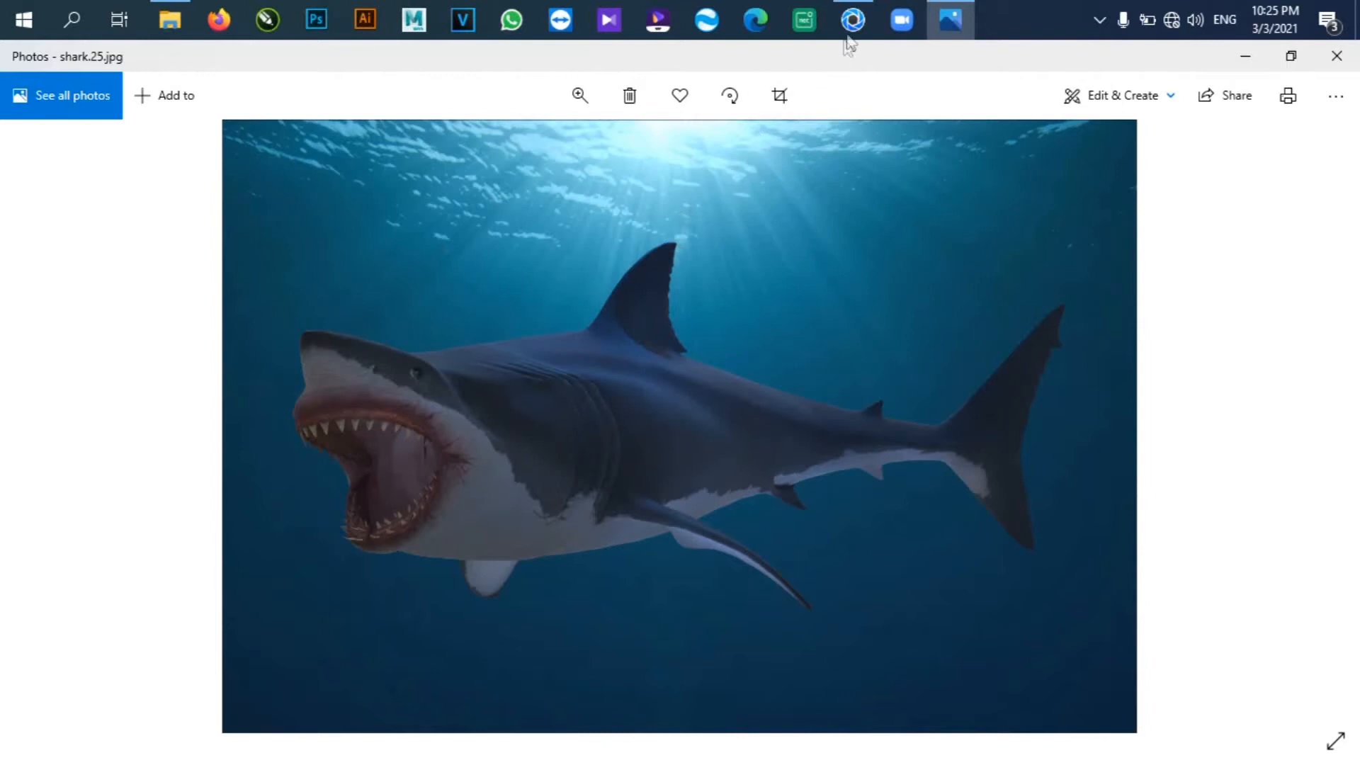
Switch to KeyShot and import the Megalodon-1.fbx model with the default import settings.
{"action": "left_click", "coordinate": [852, 21]}
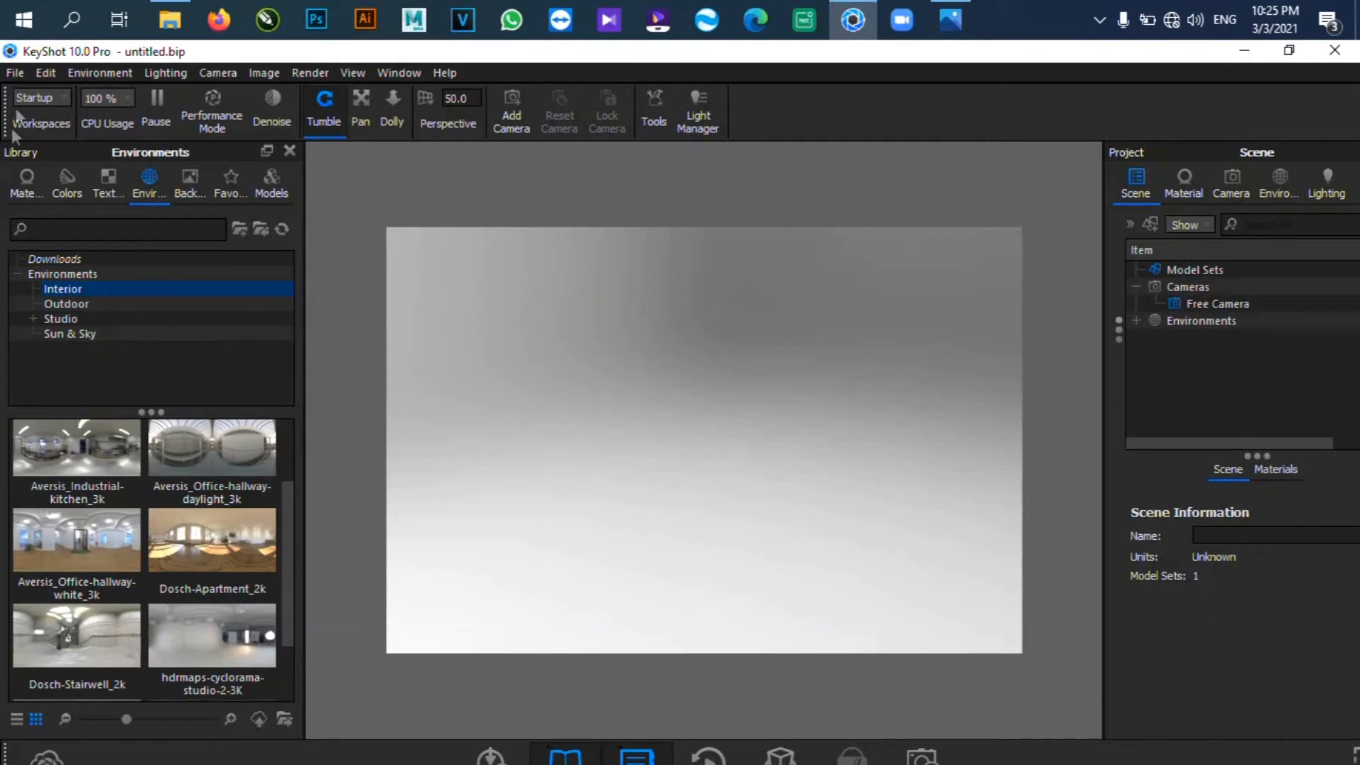
{"action": "left_click", "coordinate": [19, 74]}
{"action": "left_click", "coordinate": [41, 120]}
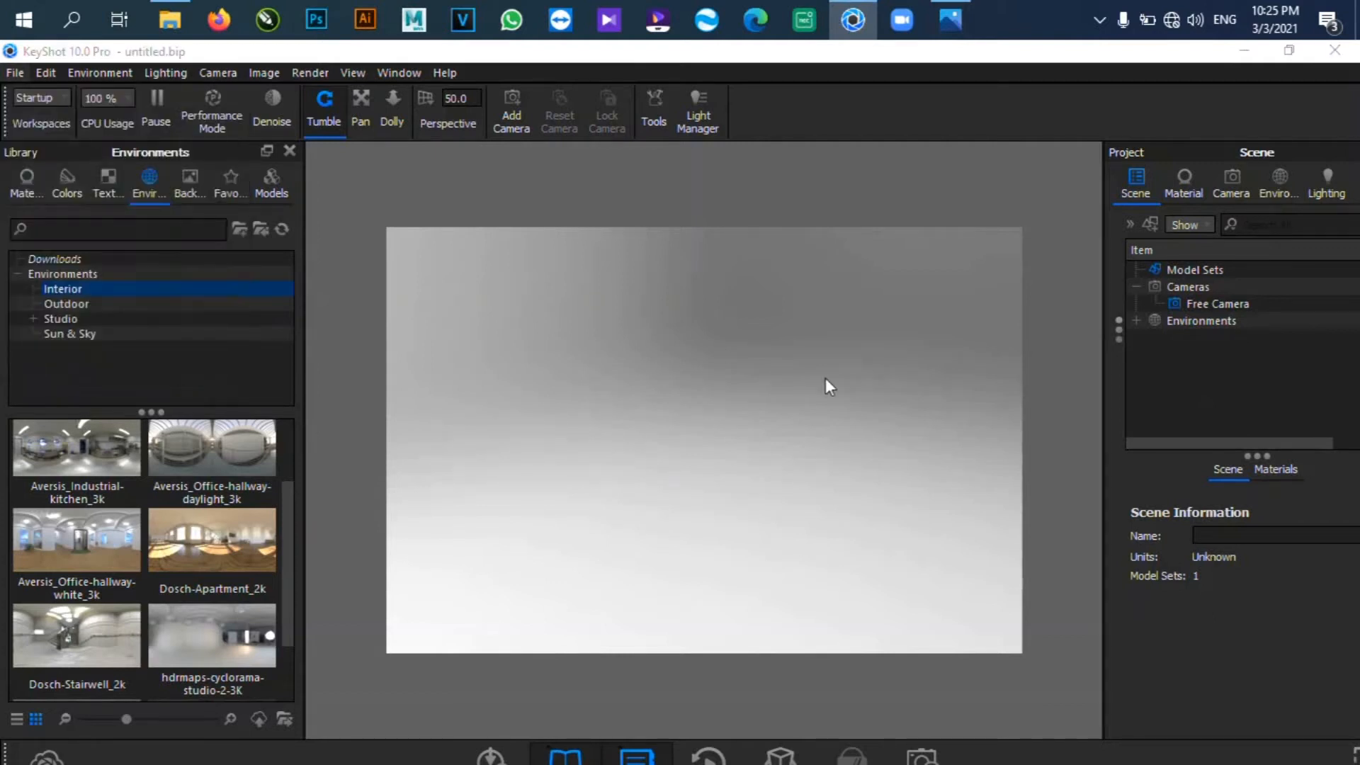
{"action": "left_click", "coordinate": [538, 287]}
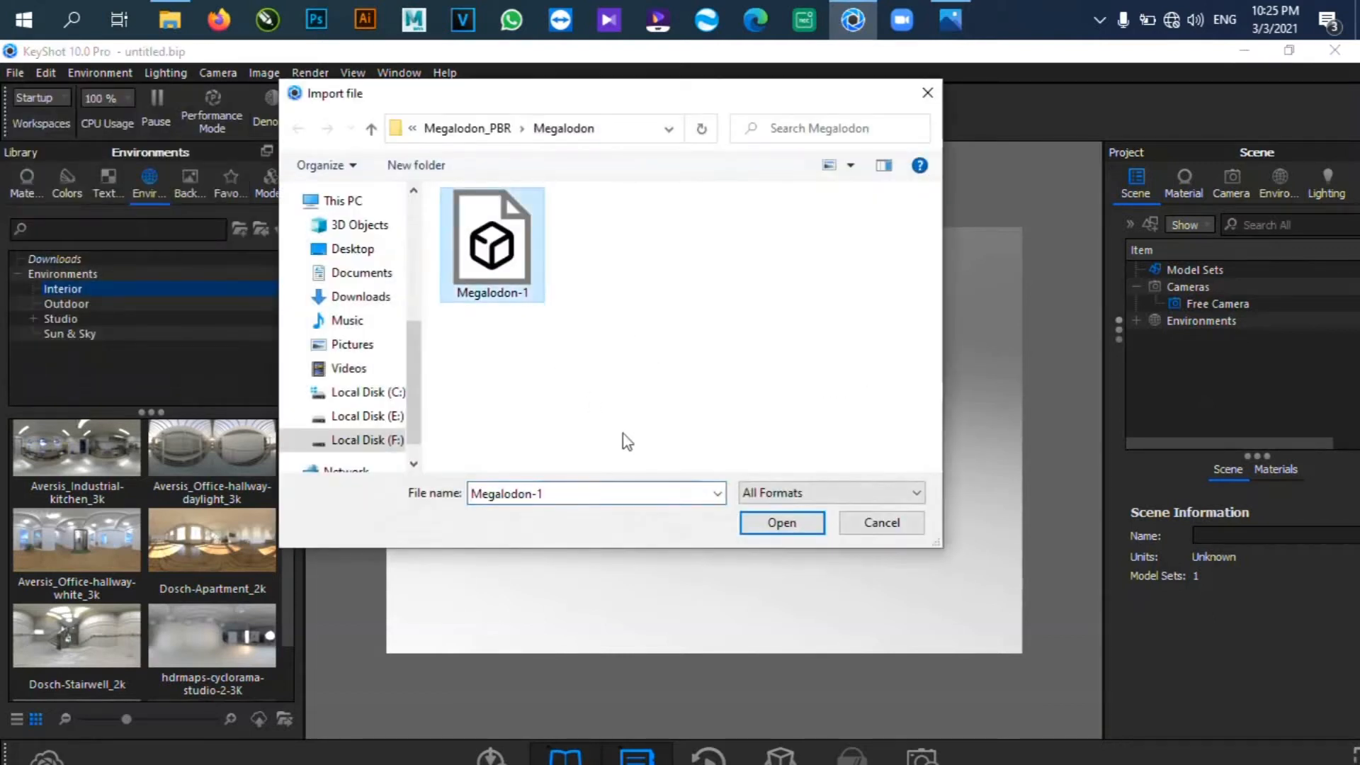
{"action": "left_click", "coordinate": [785, 525]}
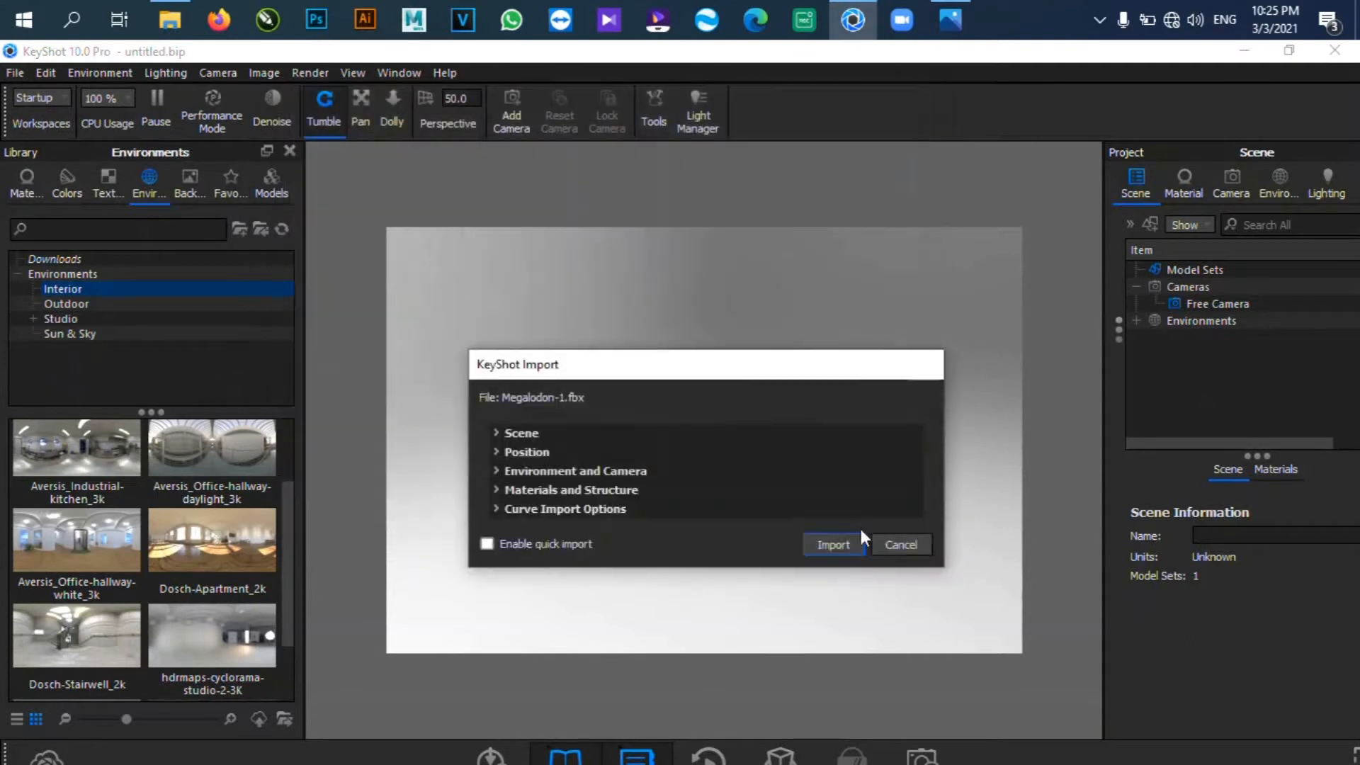
{"action": "left_click", "coordinate": [831, 543]}
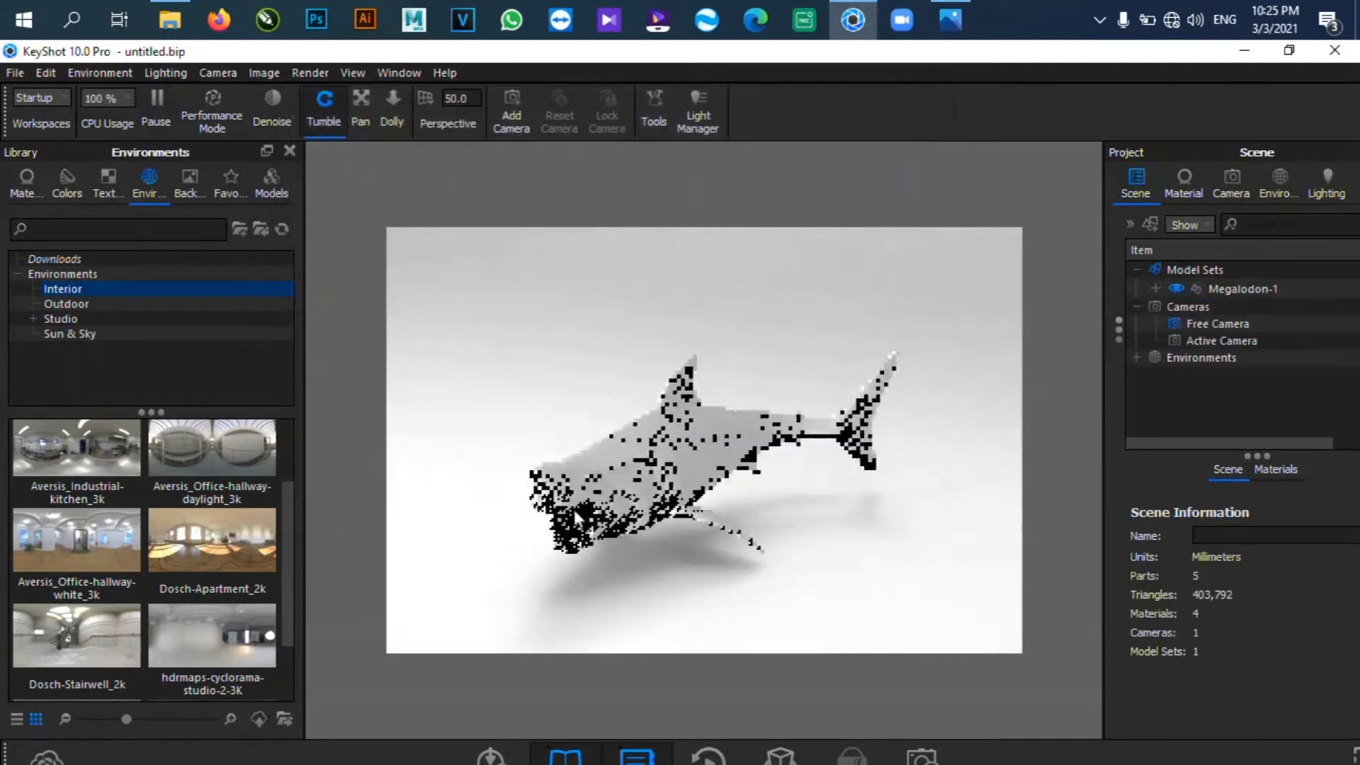
Scale up the whole Megalodon-1 model with the Move Tool and raise it about 5.2 mm along Y.
{"action": "left_click", "coordinate": [653, 112]}
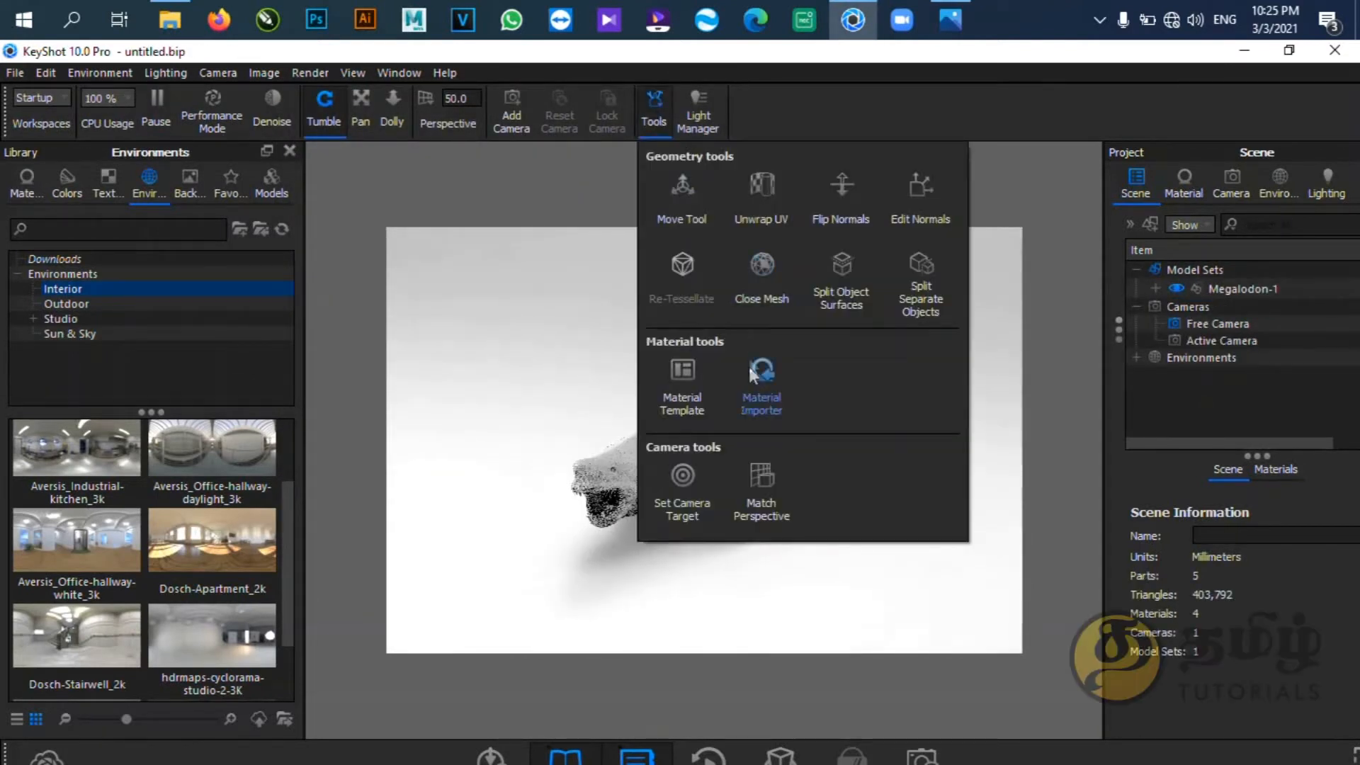
{"action": "left_click", "coordinate": [672, 191]}
{"action": "left_click", "coordinate": [736, 501]}
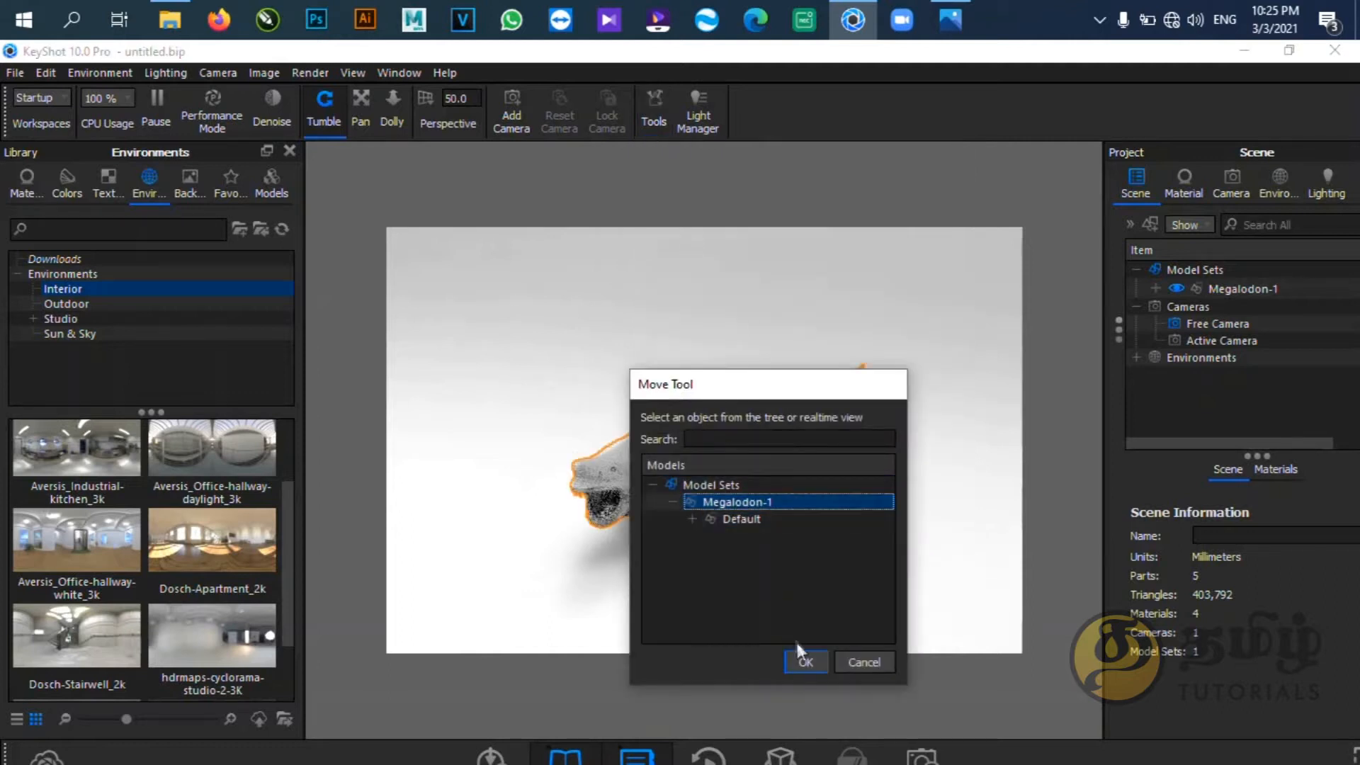
{"action": "left_click", "coordinate": [804, 660]}
{"action": "left_click_drag", "start_coordinate": [708, 444], "coordinate": [729, 448]}
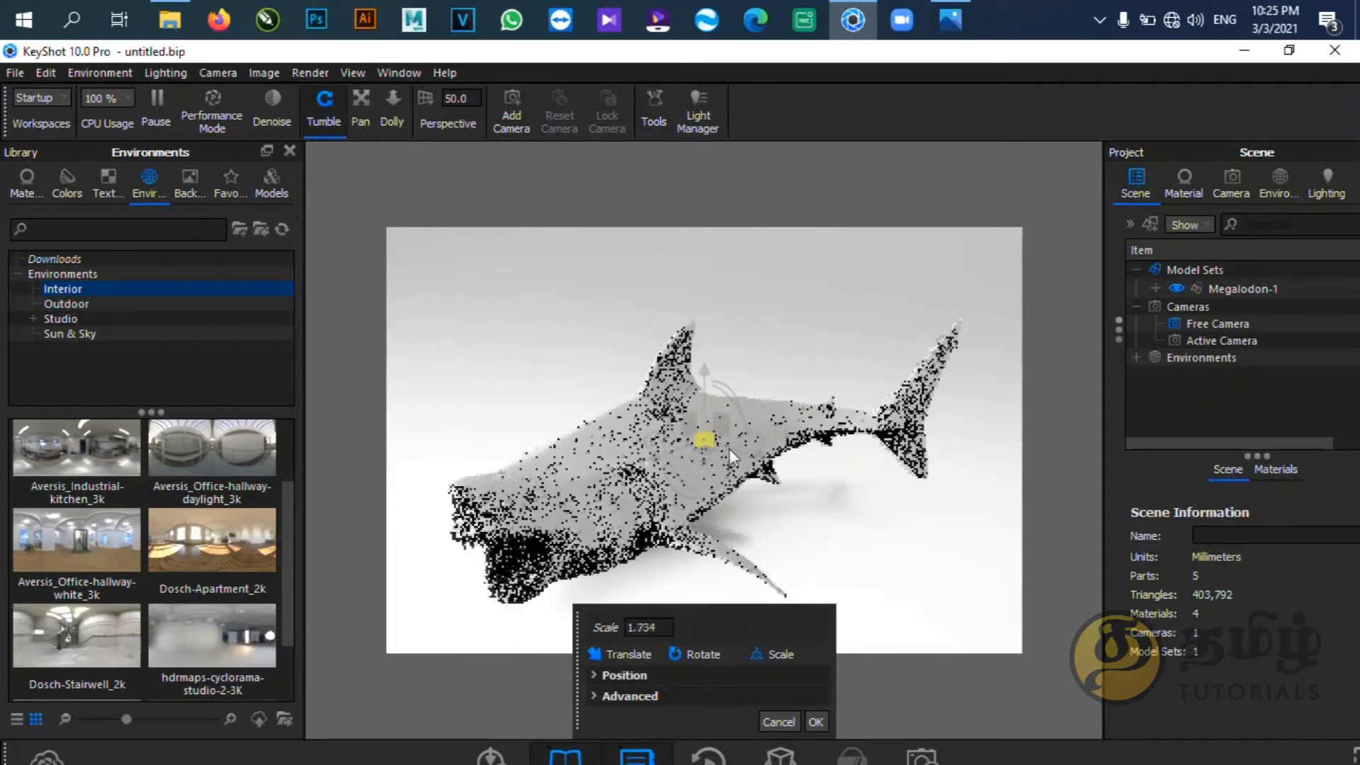
{"action": "left_click_drag", "start_coordinate": [703, 374], "coordinate": [696, 268]}
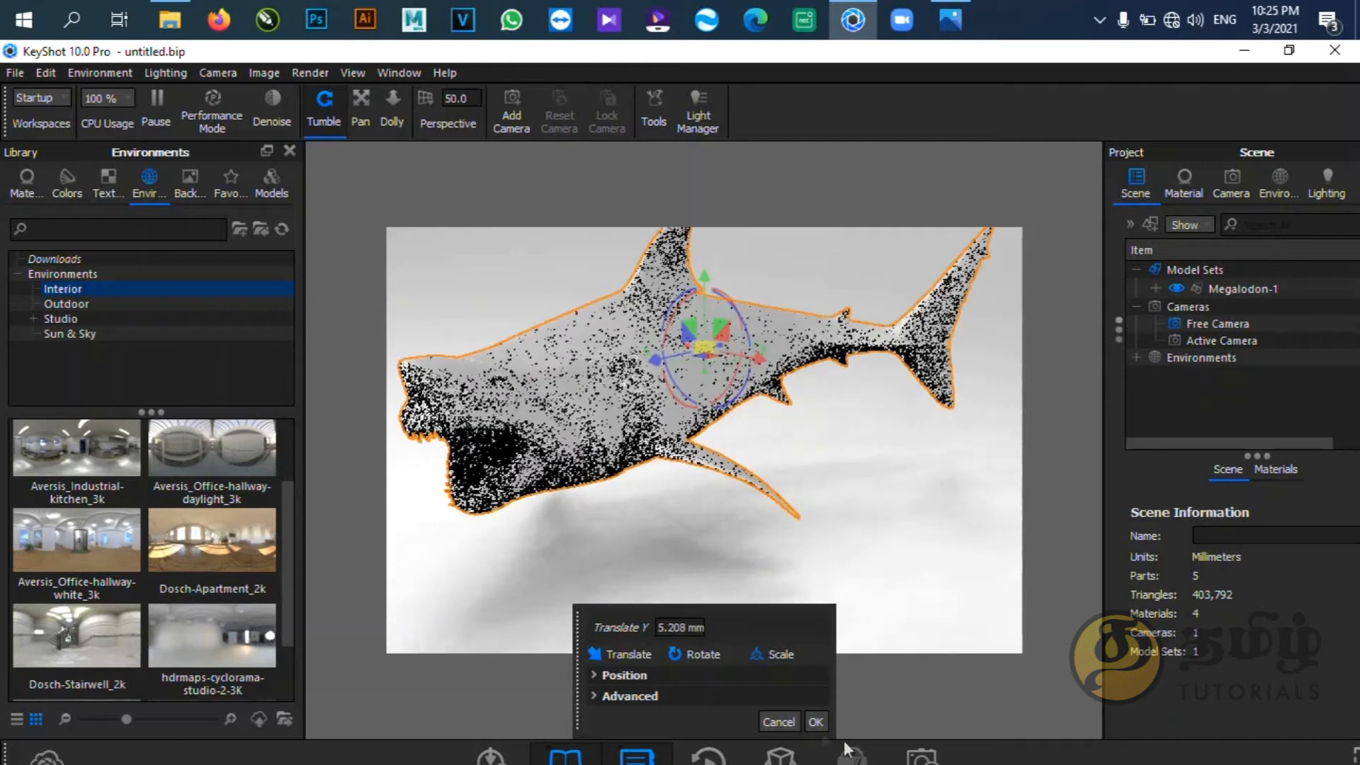
{"action": "left_click", "coordinate": [816, 722]}
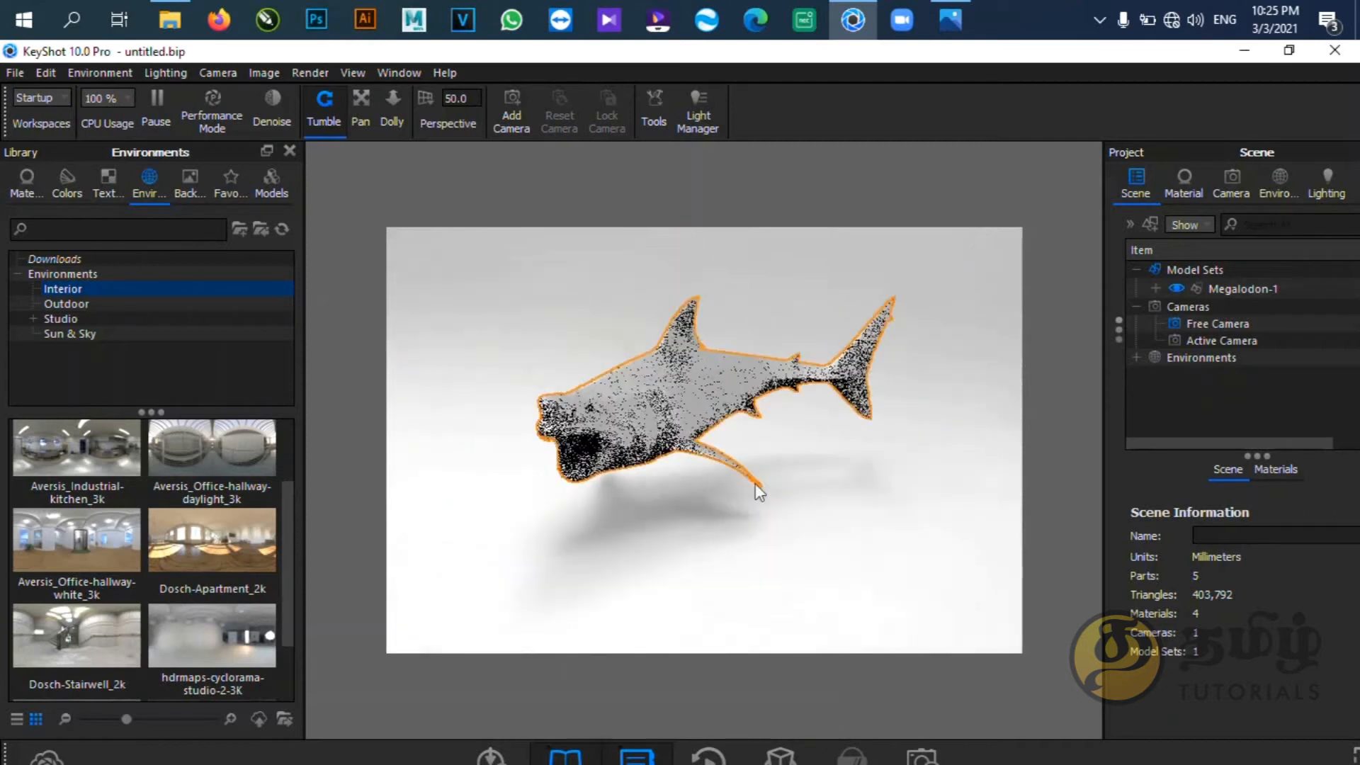
Expand the Megalodon-1 model in the scene tree and examine the parts it contains.
{"action": "mouse_move", "coordinate": [755, 483]}
{"action": "left_mouse_down"}
{"action": "mouse_move", "coordinate": [756, 383]}
{"action": "mouse_move", "coordinate": [766, 503]}
{"action": "left_mouse_up"}
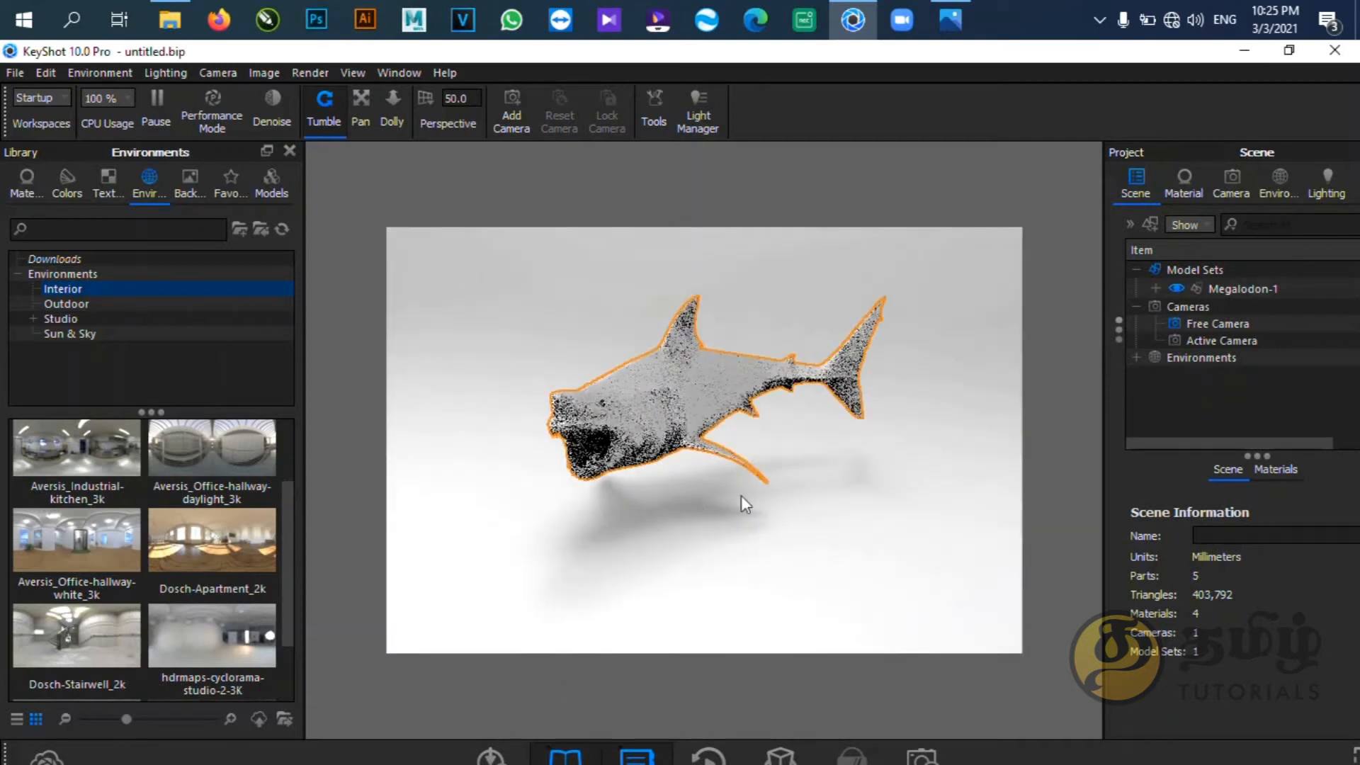
{"action": "left_click", "coordinate": [1221, 311]}
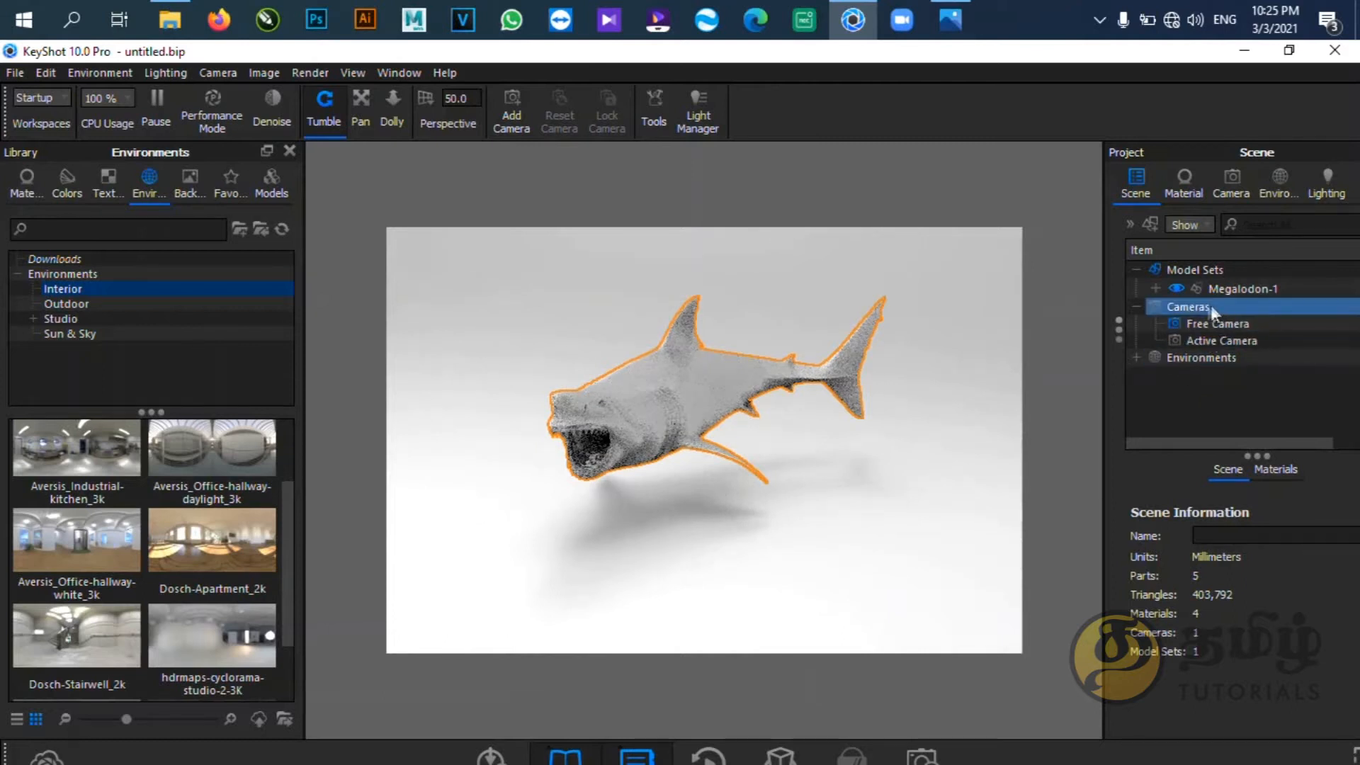
{"action": "left_click", "coordinate": [1150, 287]}
{"action": "left_click", "coordinate": [1176, 309]}
{"action": "left_click", "coordinate": [1272, 381]}
{"action": "left_click", "coordinate": [1197, 345]}
{"action": "left_click", "coordinate": [1196, 328]}
{"action": "scroll", "coordinate": [1297, 386], "scroll_direction": "down", "scroll_amount": 2}
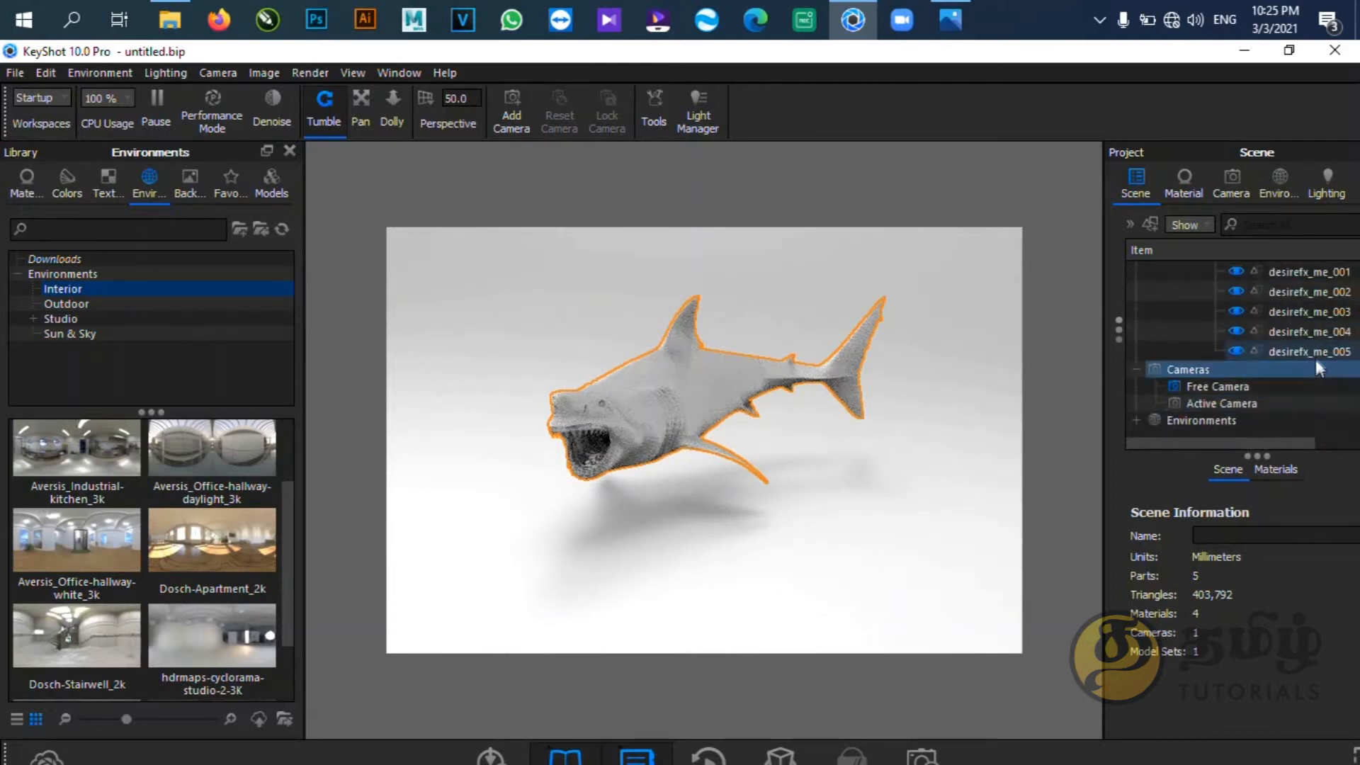
{"action": "left_click", "coordinate": [1316, 351]}
{"action": "left_click", "coordinate": [1236, 300]}
Turn off ground shadows in the environment settings.
{"action": "scroll", "coordinate": [1247, 279], "scroll_direction": "up", "scroll_amount": 2}
{"action": "left_click", "coordinate": [1278, 186]}
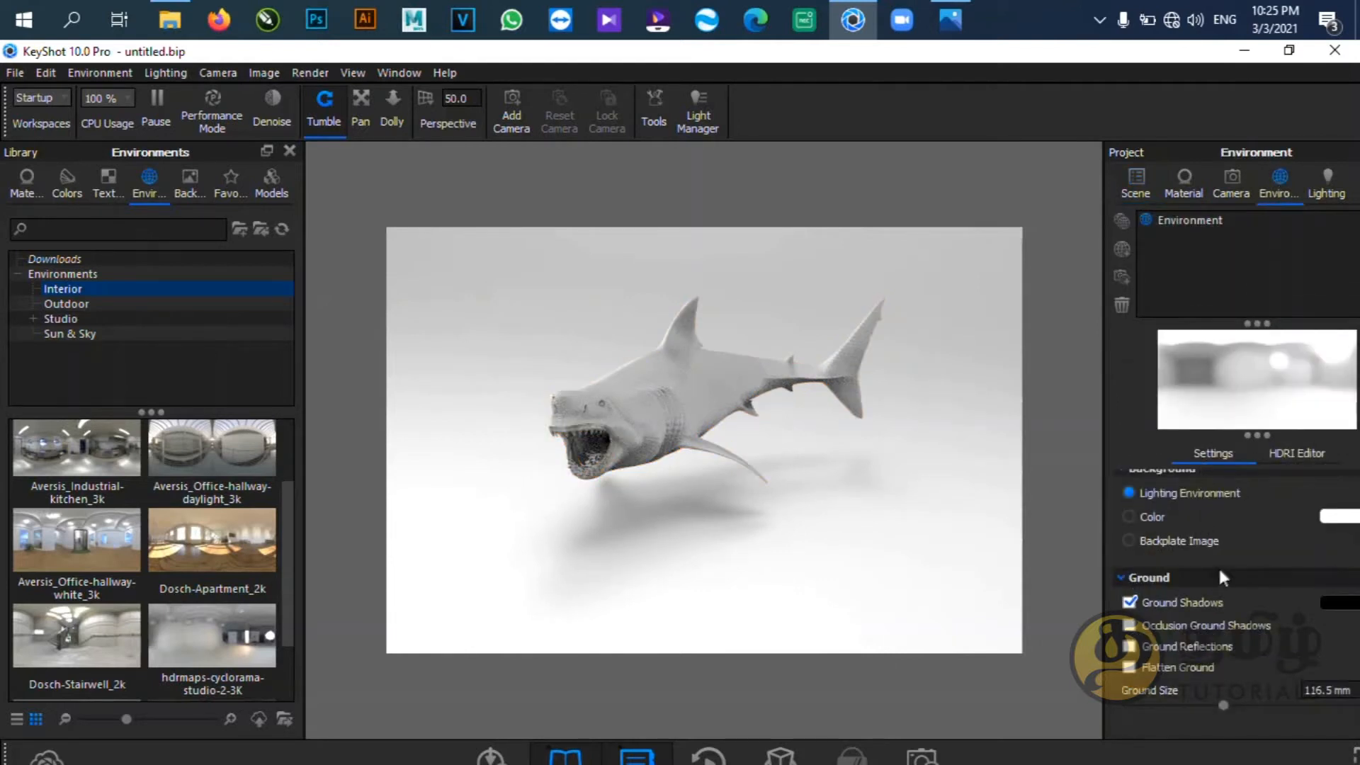
{"action": "left_click", "coordinate": [1129, 601]}
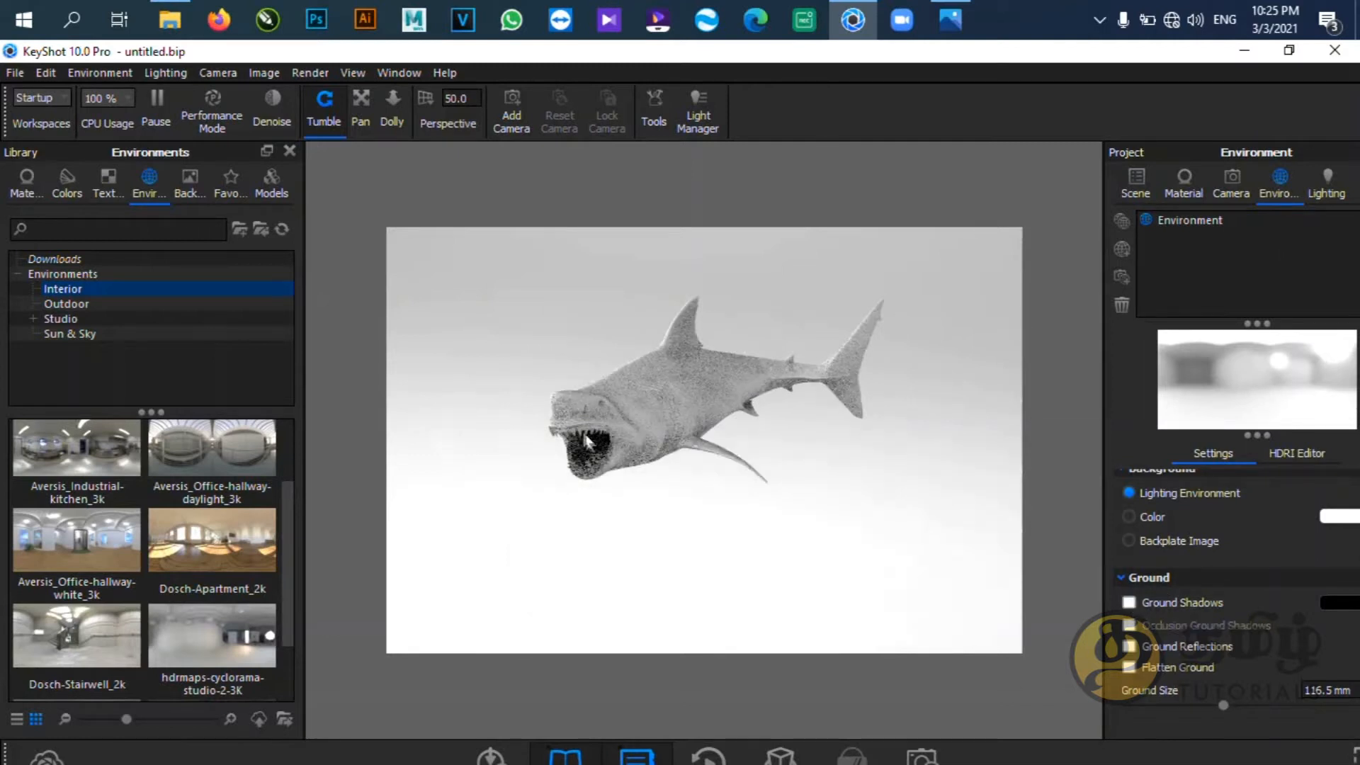
Recalculate the shark body's vertex normals with a minimum edge angle of 45° and apply them.
{"action": "scroll", "coordinate": [583, 431], "scroll_direction": "up", "scroll_amount": 5}
{"action": "left_click_drag", "start_coordinate": [582, 431], "coordinate": [605, 418]}
{"action": "scroll", "coordinate": [604, 418], "scroll_direction": "up", "scroll_amount": 2}
{"action": "left_click_drag", "start_coordinate": [604, 417], "coordinate": [873, 536]}
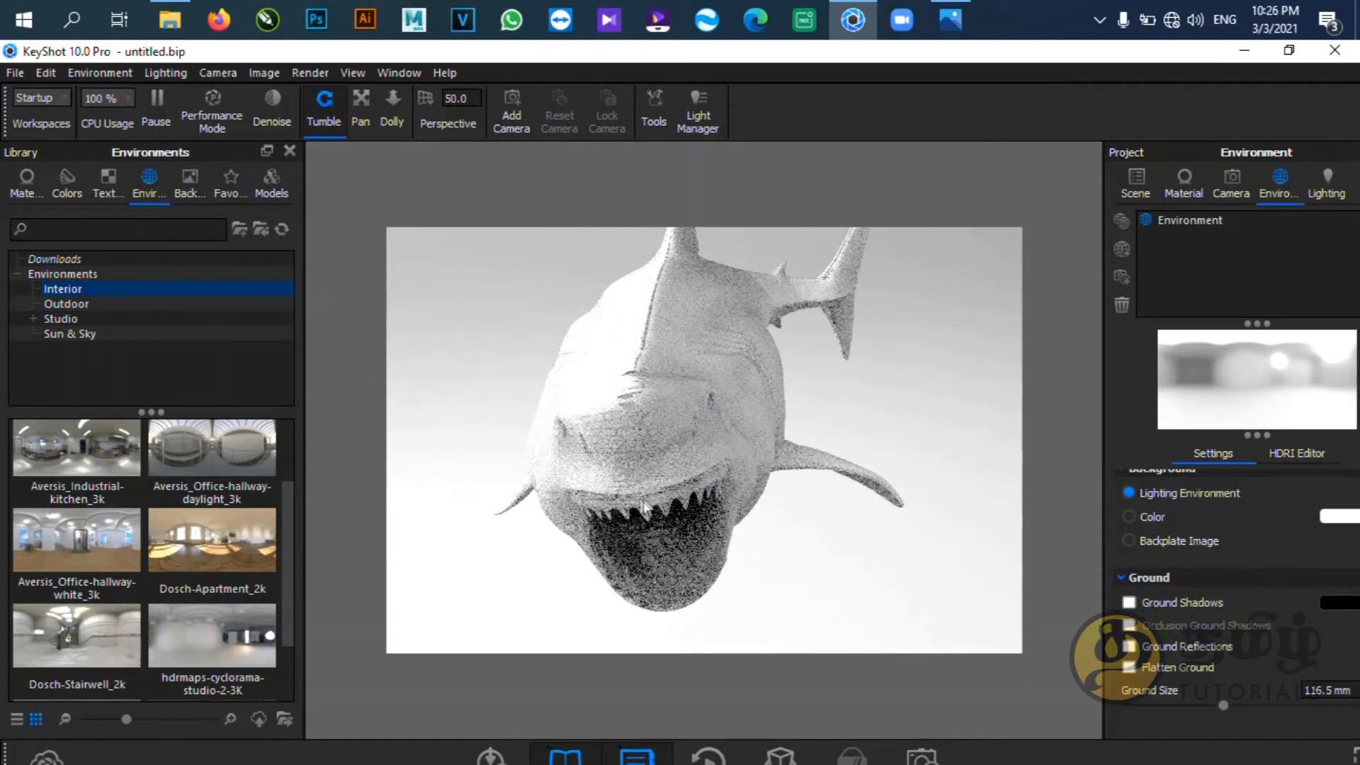
{"action": "left_click_drag", "start_coordinate": [688, 459], "coordinate": [873, 441]}
{"action": "scroll", "coordinate": [628, 364], "scroll_direction": "up", "scroll_amount": 5}
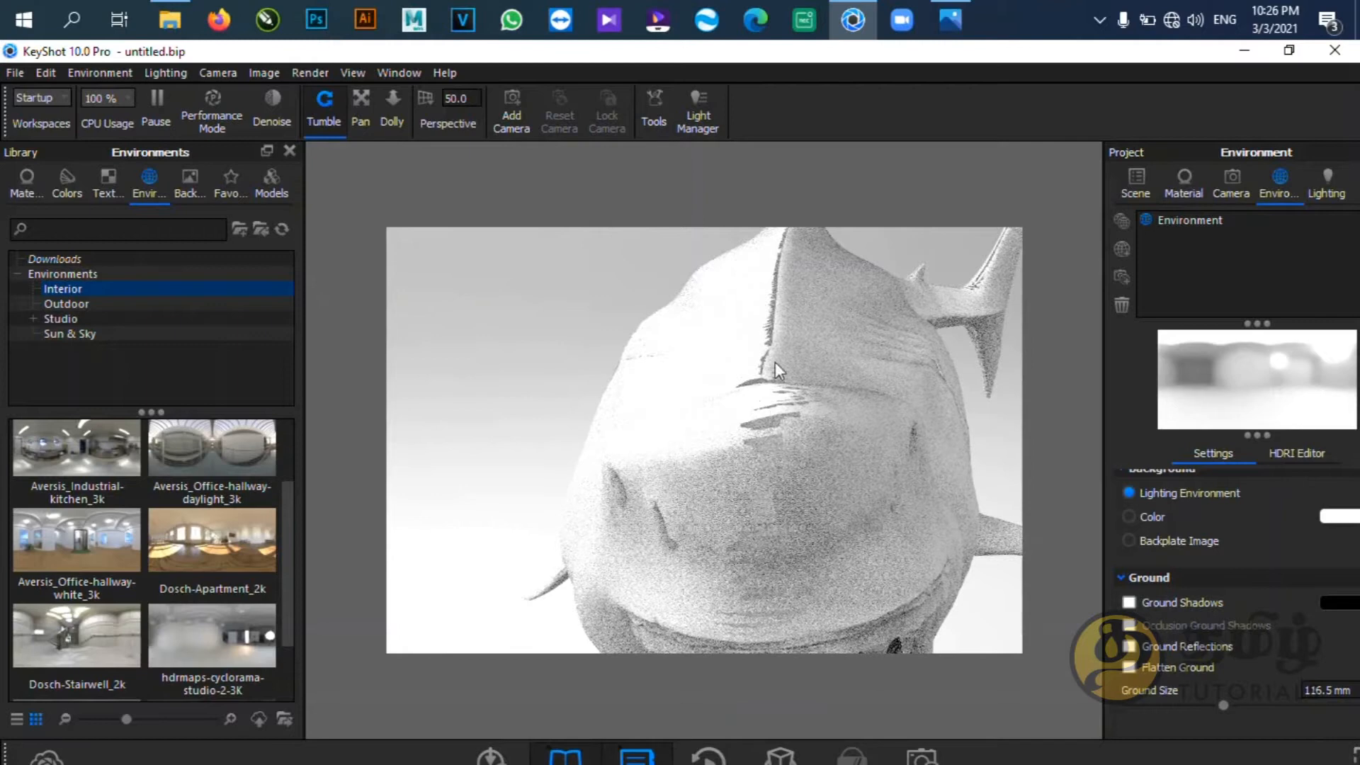
{"action": "left_click_drag", "start_coordinate": [729, 398], "coordinate": [736, 430]}
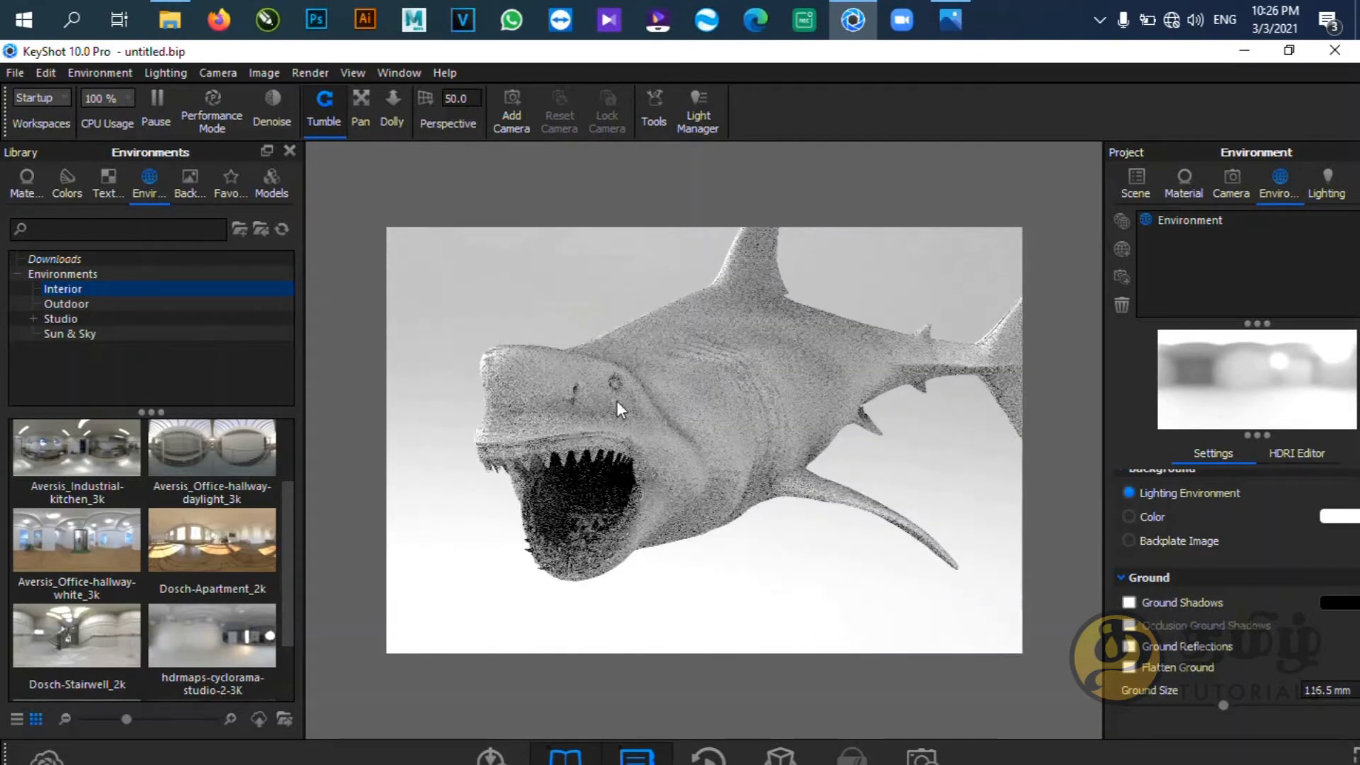
{"action": "right_click", "coordinate": [617, 401]}
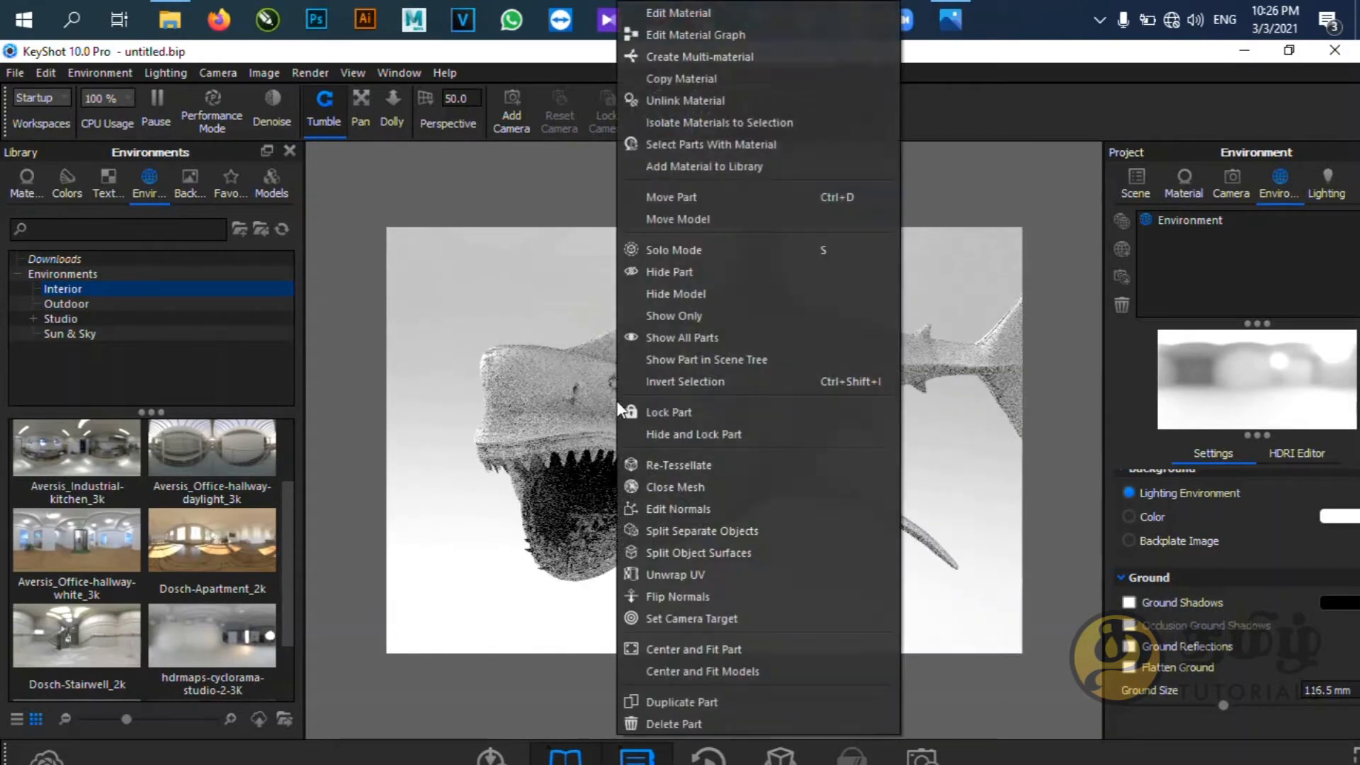
{"action": "left_click", "coordinate": [678, 510]}
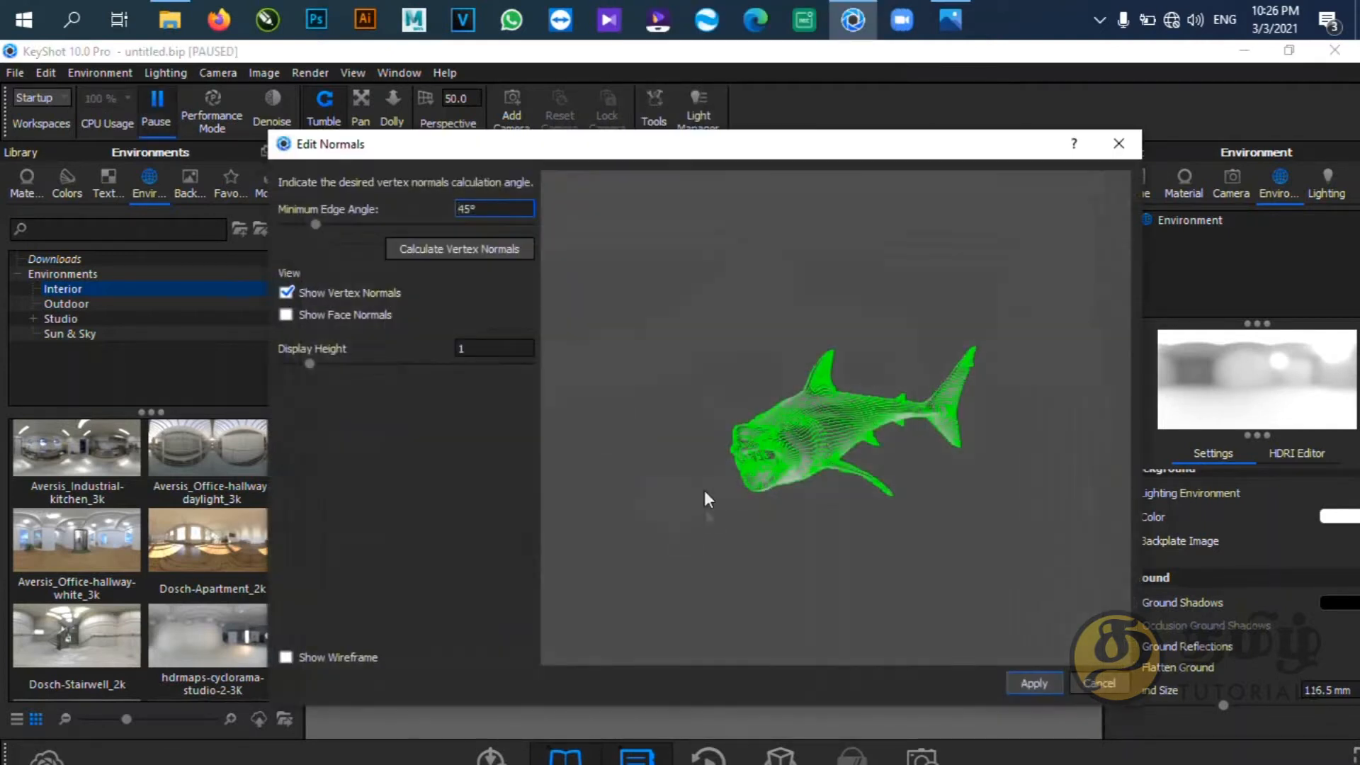
{"action": "left_click", "coordinate": [426, 249]}
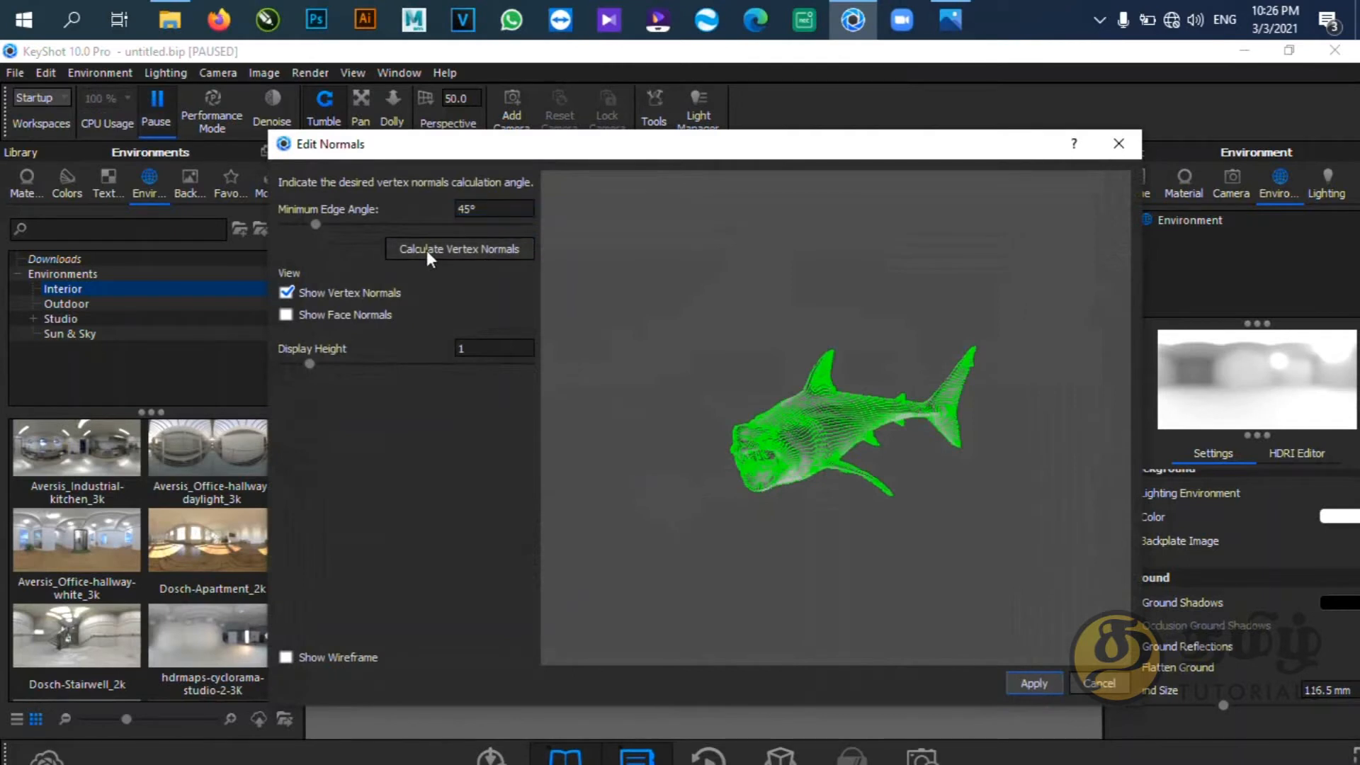
{"action": "left_click", "coordinate": [1032, 681]}
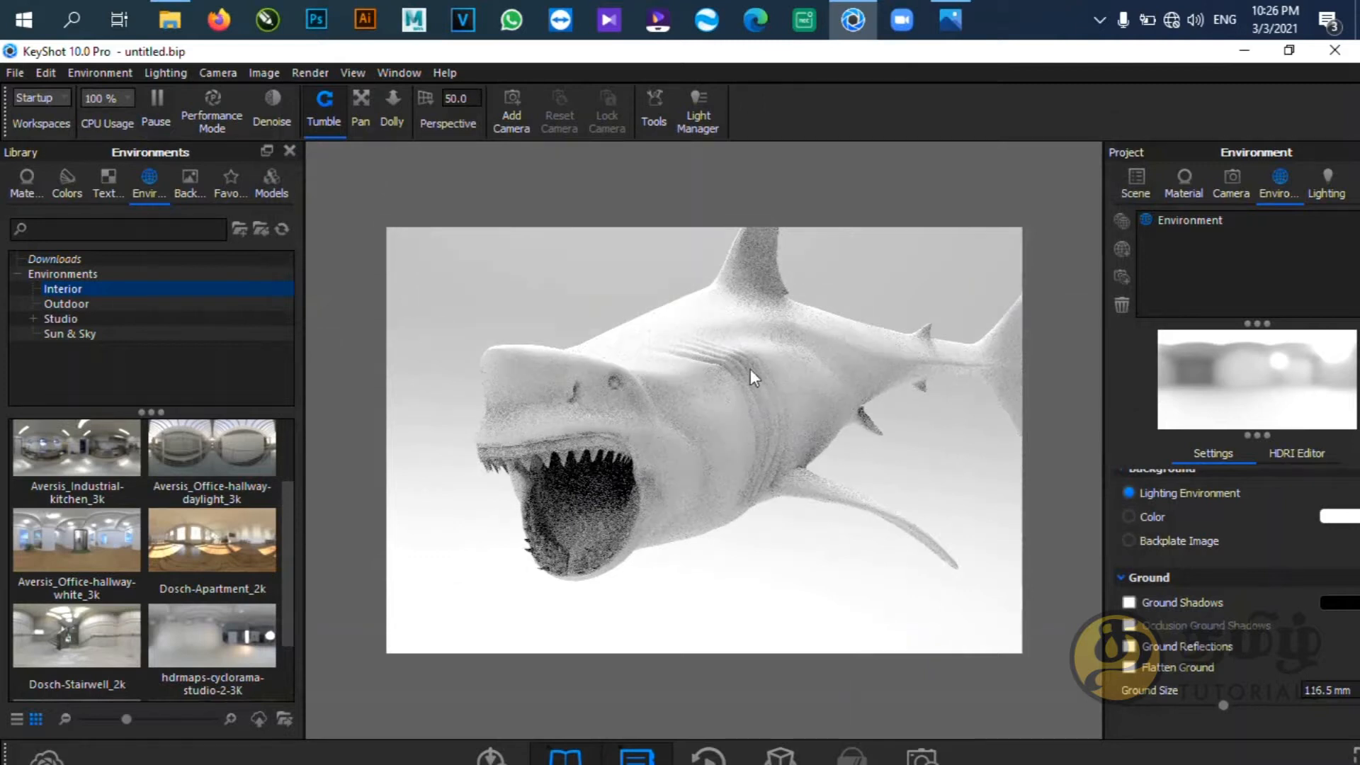
Go through the individual Megalodon parts in the scene tree to identify which region of the shark each one covers.
{"action": "left_click_drag", "start_coordinate": [750, 375], "coordinate": [678, 398]}
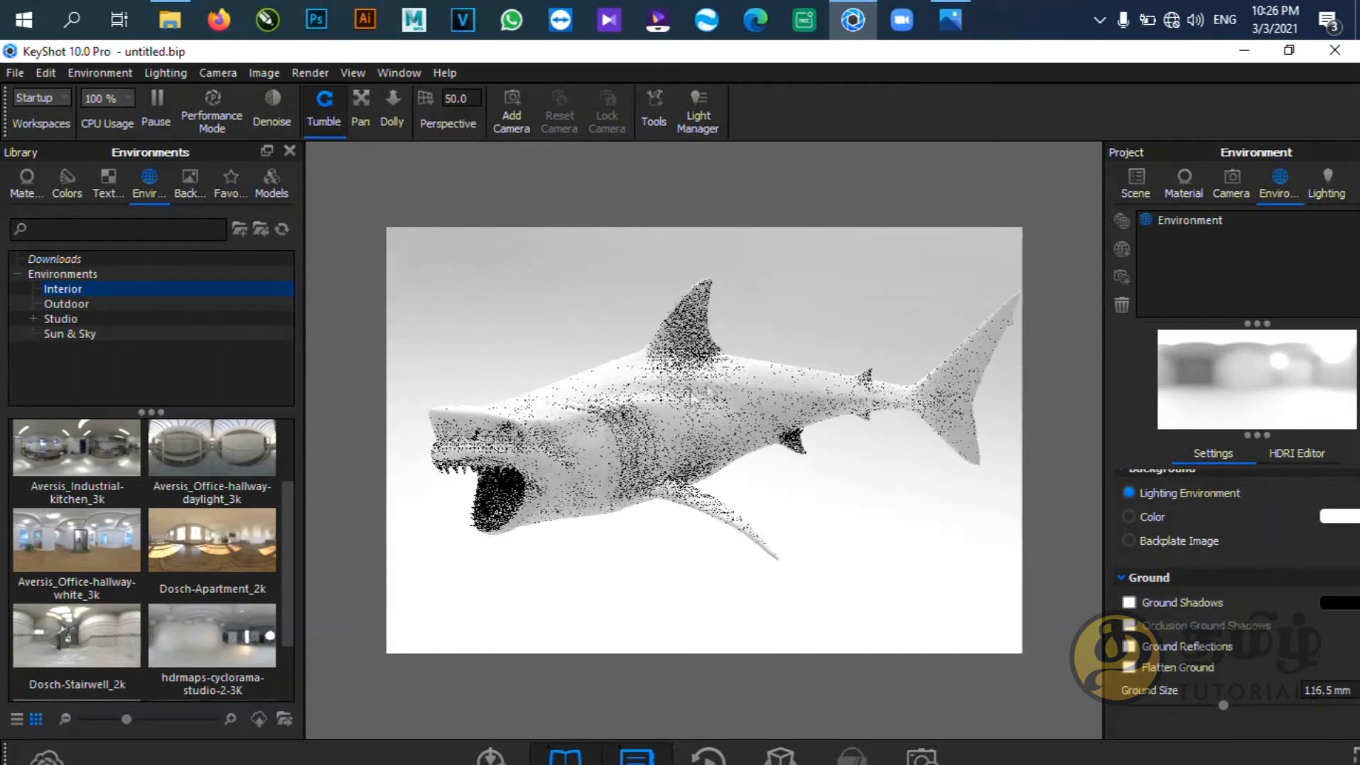
{"action": "left_click", "coordinate": [1136, 186]}
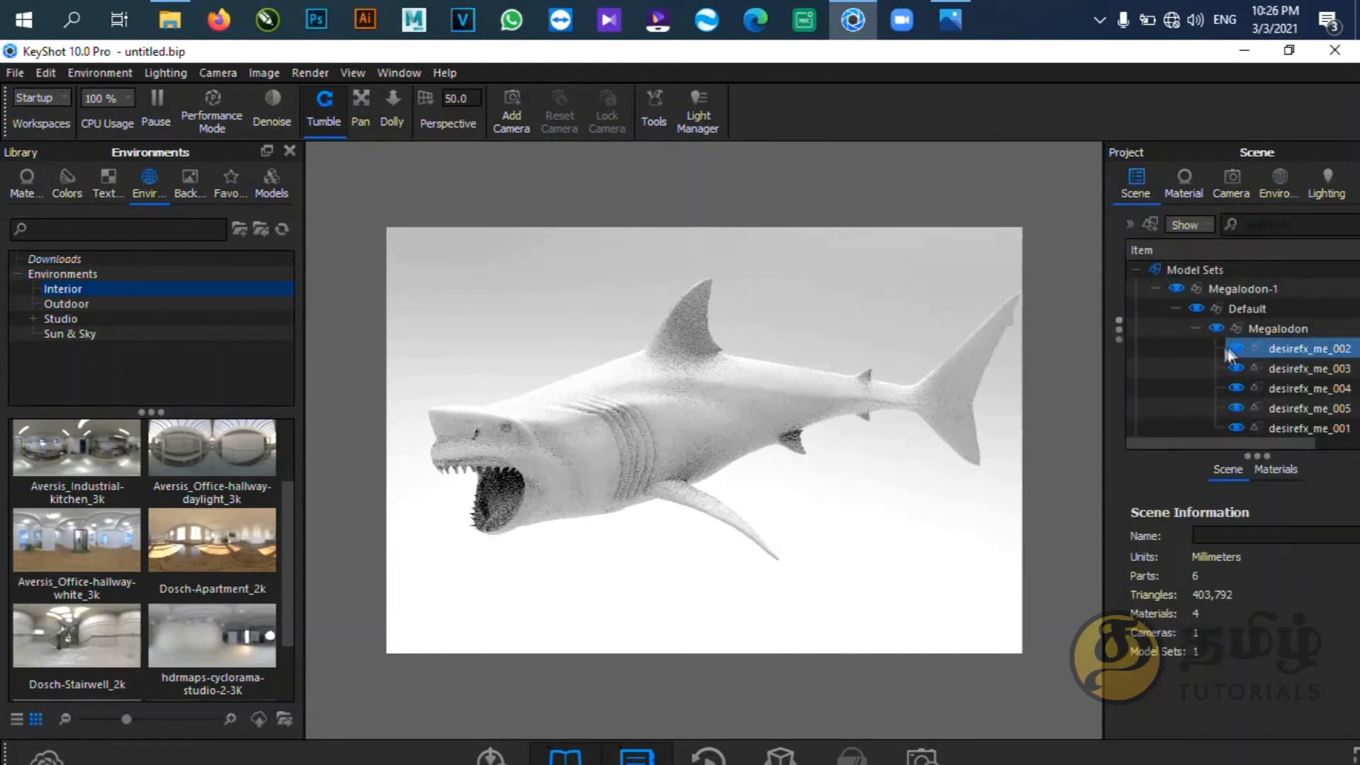
{"action": "scroll", "coordinate": [1265, 367], "scroll_direction": "down", "scroll_amount": 2}
{"action": "scroll", "coordinate": [1274, 361], "scroll_direction": "up", "scroll_amount": 1}
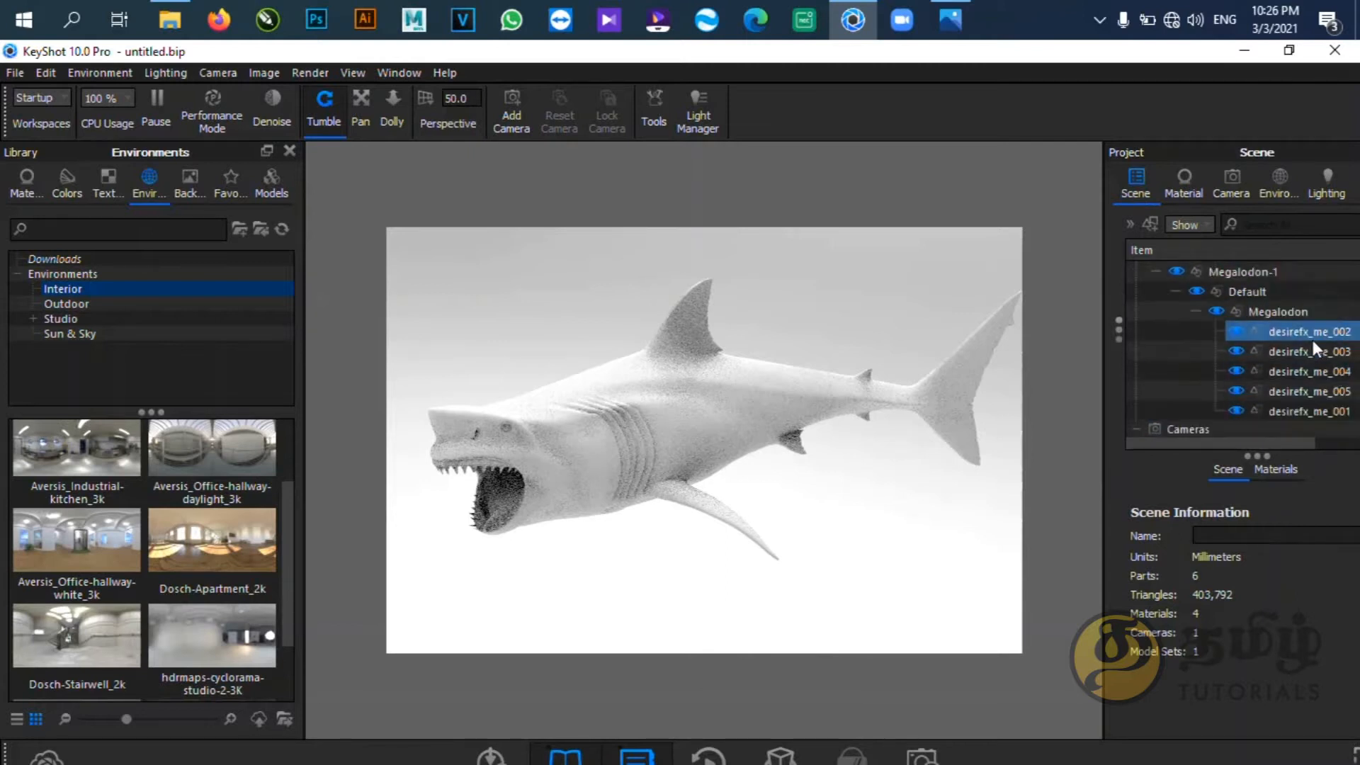
{"action": "left_click", "coordinate": [1289, 412]}
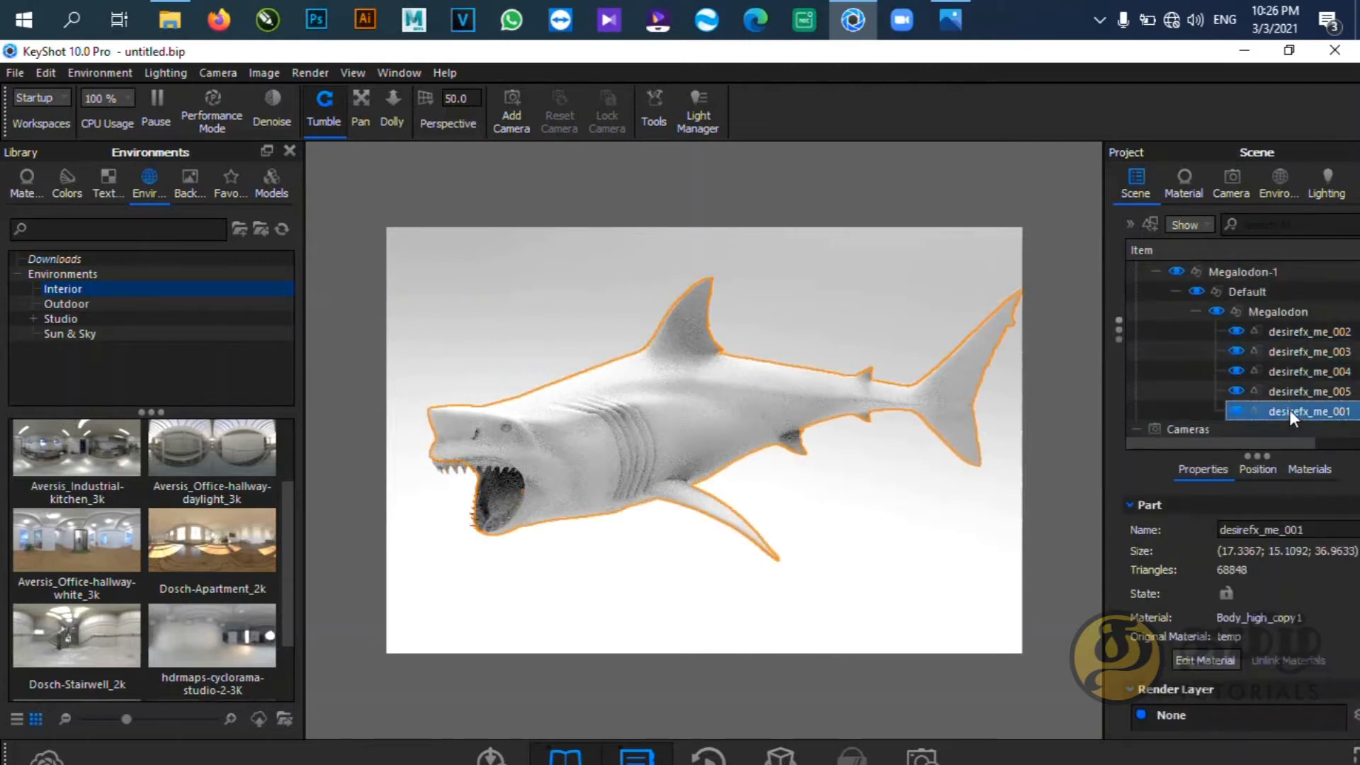
{"action": "left_click", "coordinate": [1299, 394]}
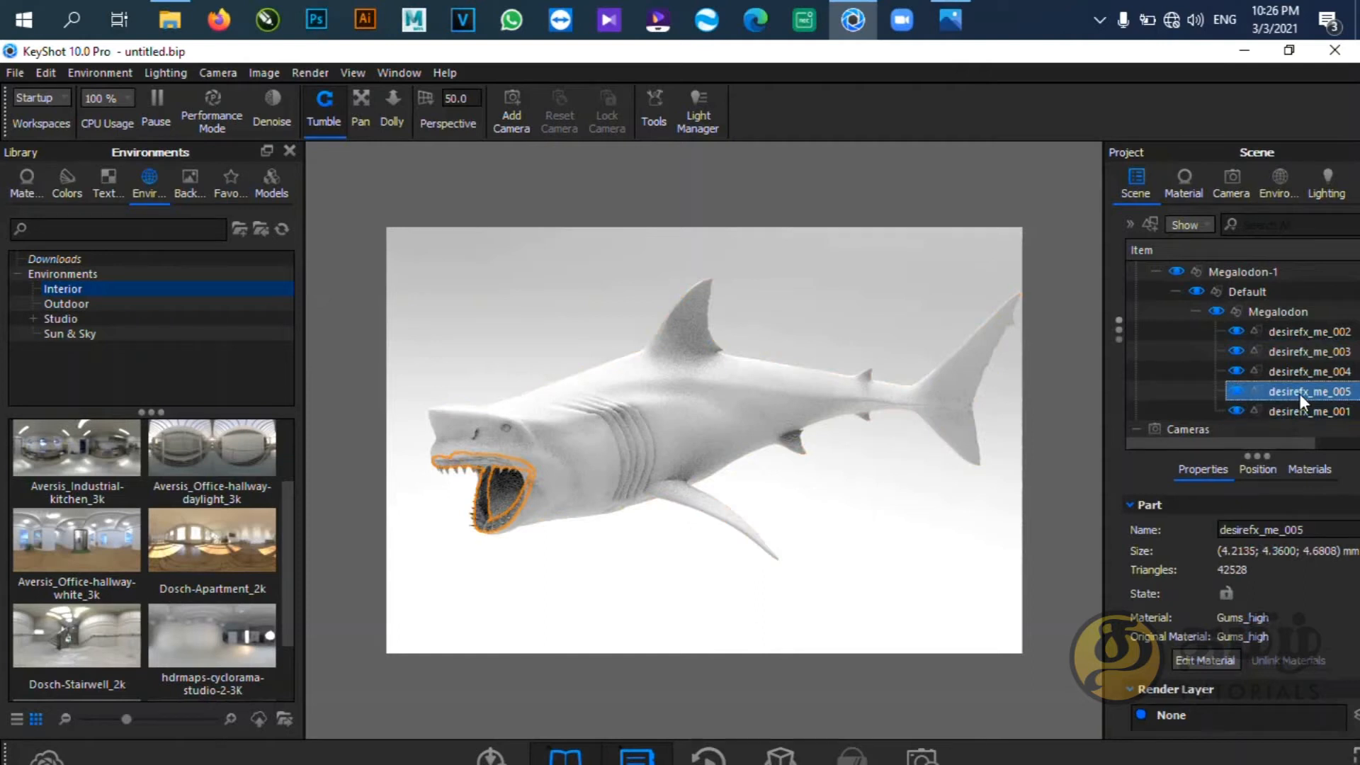
{"action": "left_click", "coordinate": [1299, 371]}
{"action": "left_click", "coordinate": [1296, 351]}
{"action": "left_click", "coordinate": [1296, 333]}
{"action": "left_click", "coordinate": [1299, 352]}
Open the material of the shark body part desirefx_me_001 and change its type to Translucent.
{"action": "left_click", "coordinate": [1296, 410]}
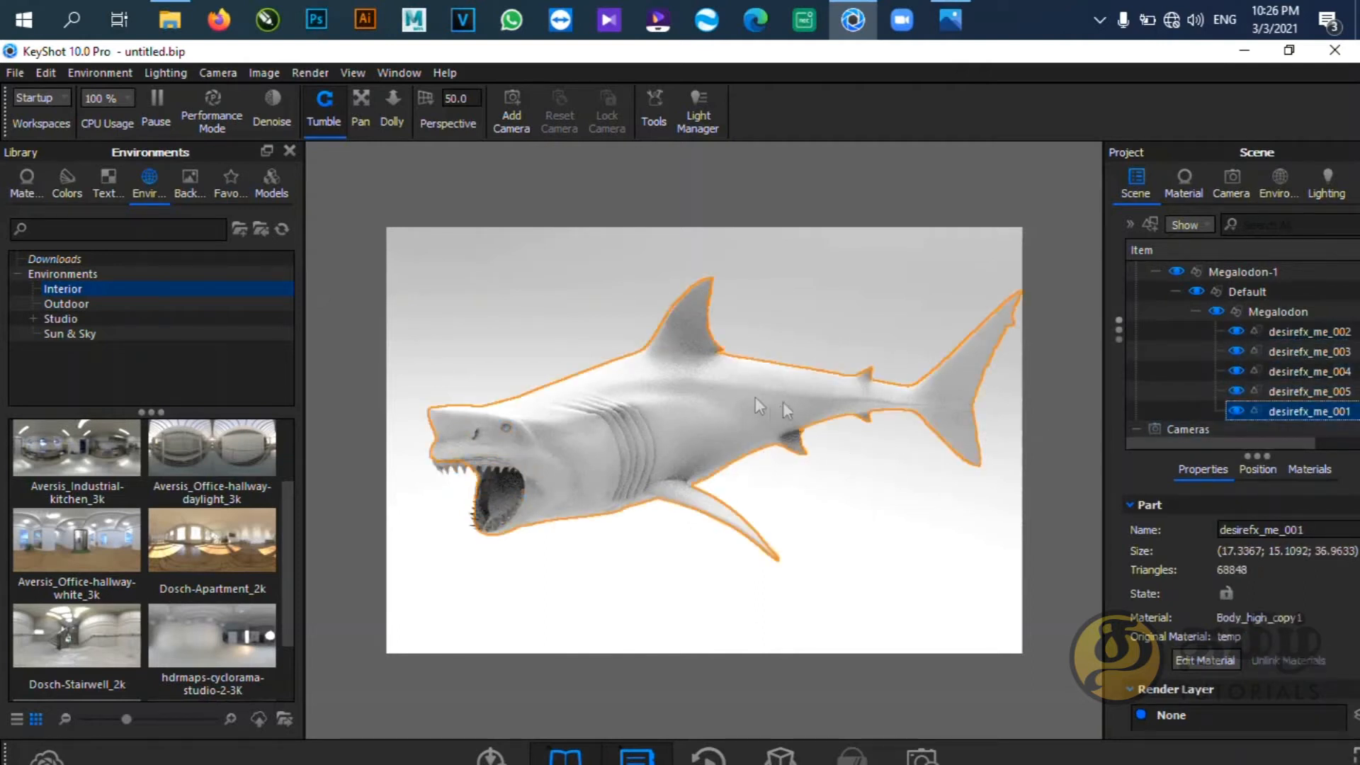
{"action": "left_click_drag", "start_coordinate": [721, 397], "coordinate": [755, 419]}
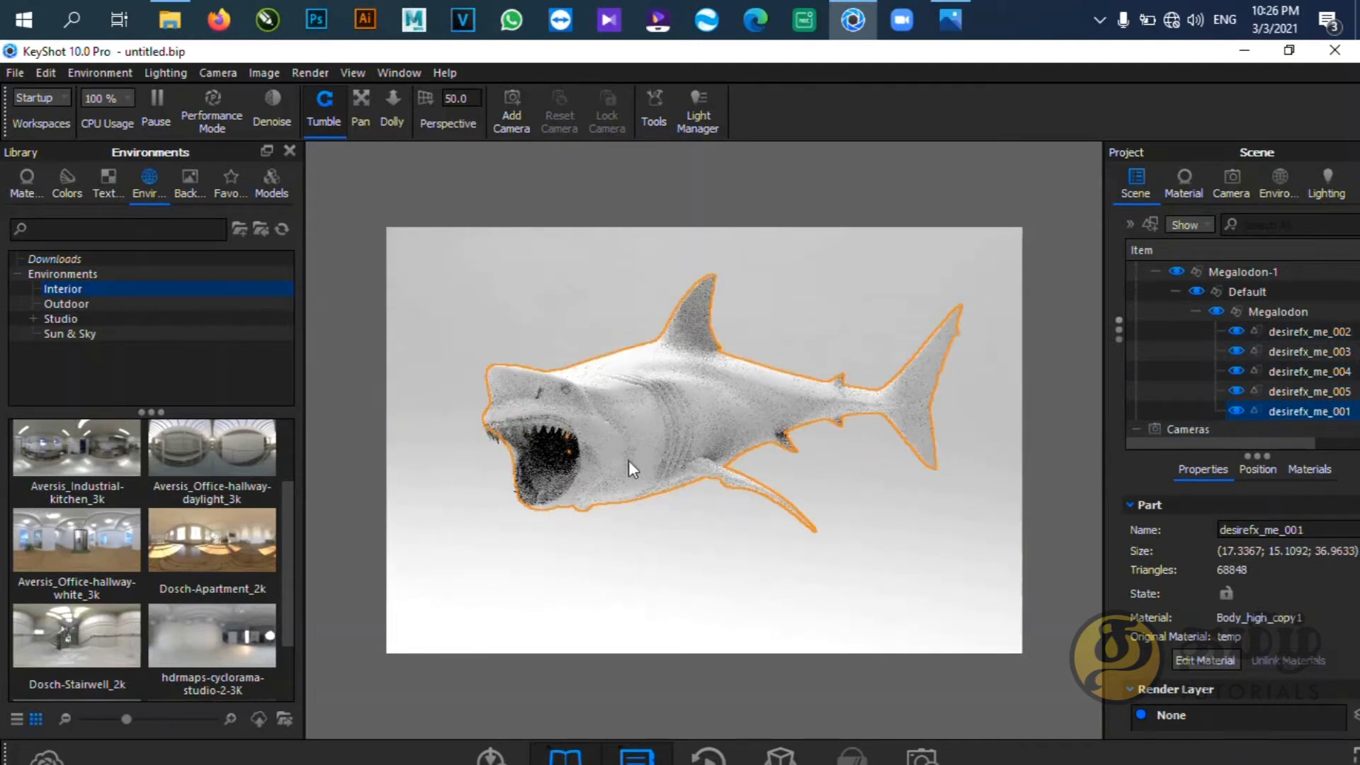
{"action": "left_click_drag", "start_coordinate": [753, 412], "coordinate": [937, 453]}
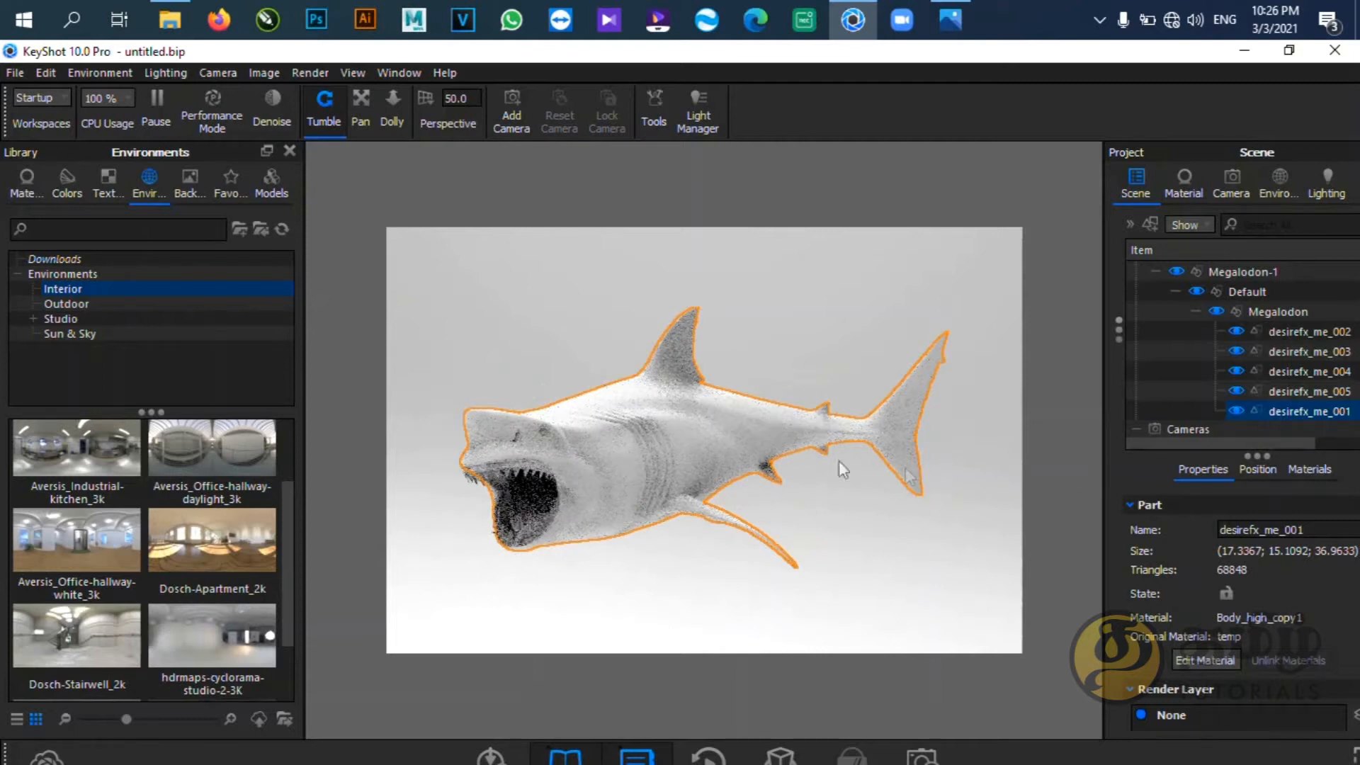
{"action": "double_click", "coordinate": [1290, 415]}
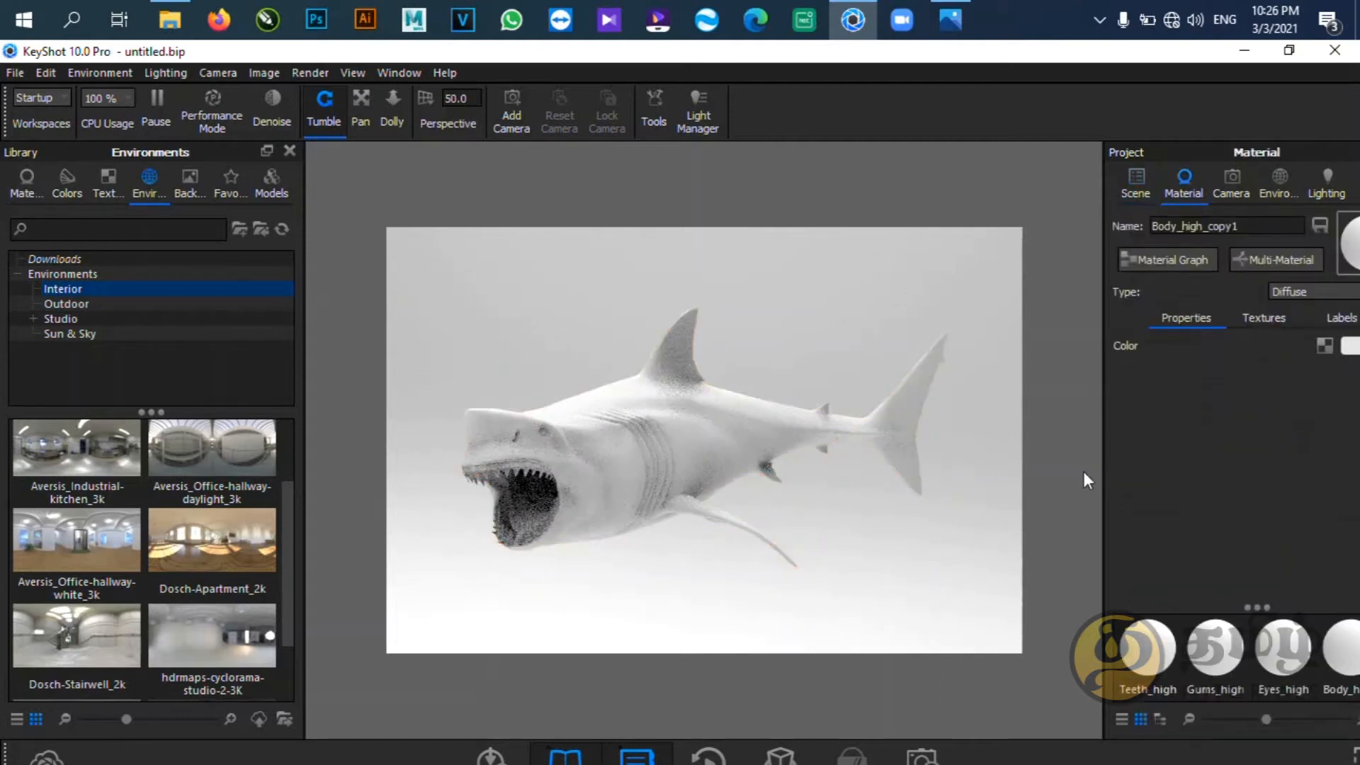
{"action": "double_click", "coordinate": [1175, 60]}
{"action": "double_click", "coordinate": [1143, 60]}
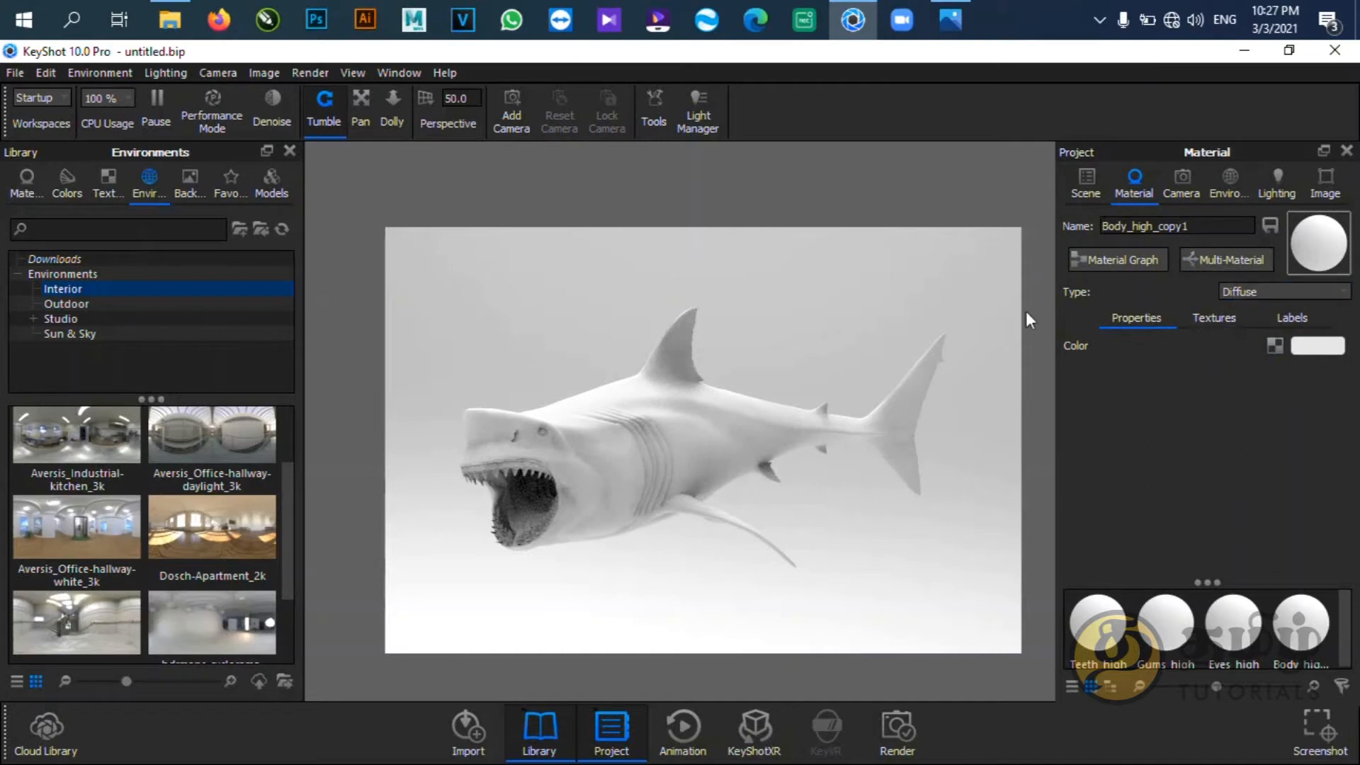
{"action": "left_click", "coordinate": [1250, 292]}
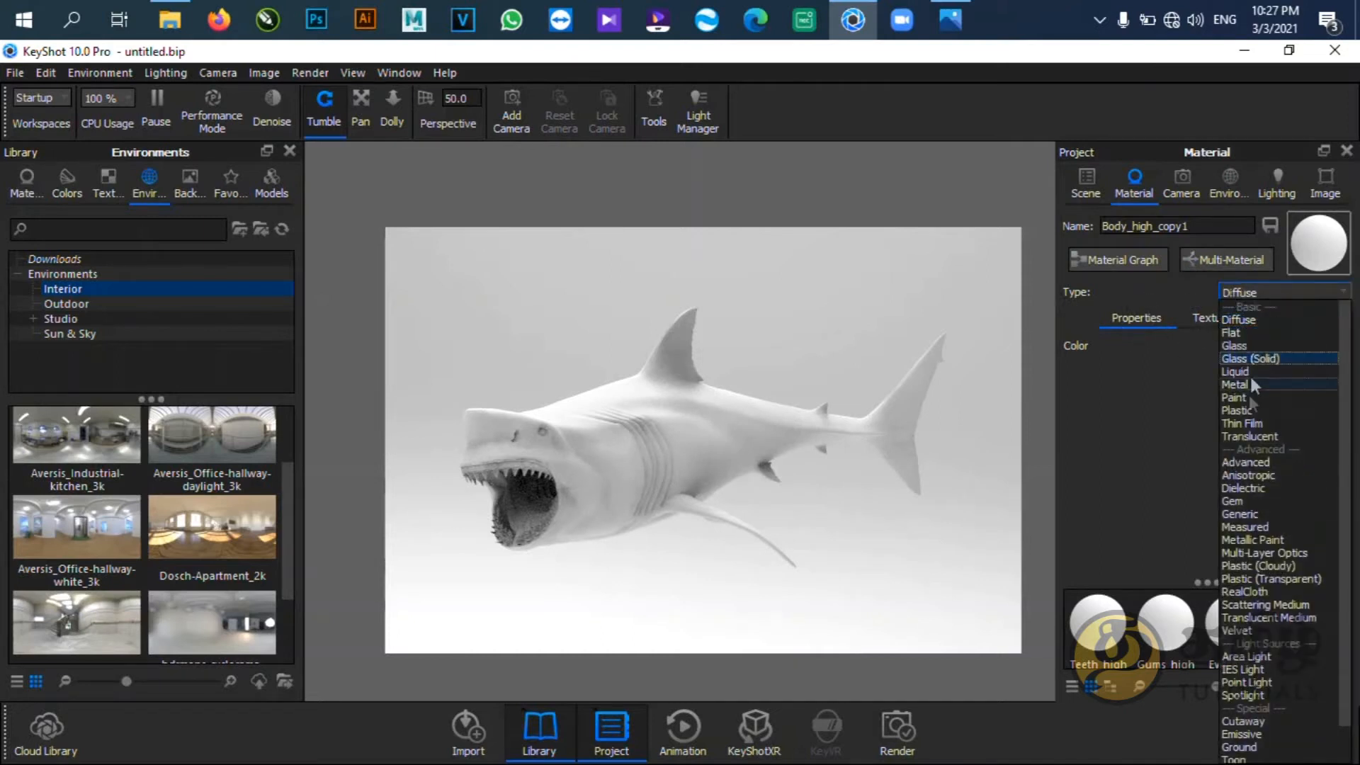
{"action": "left_click", "coordinate": [1242, 436]}
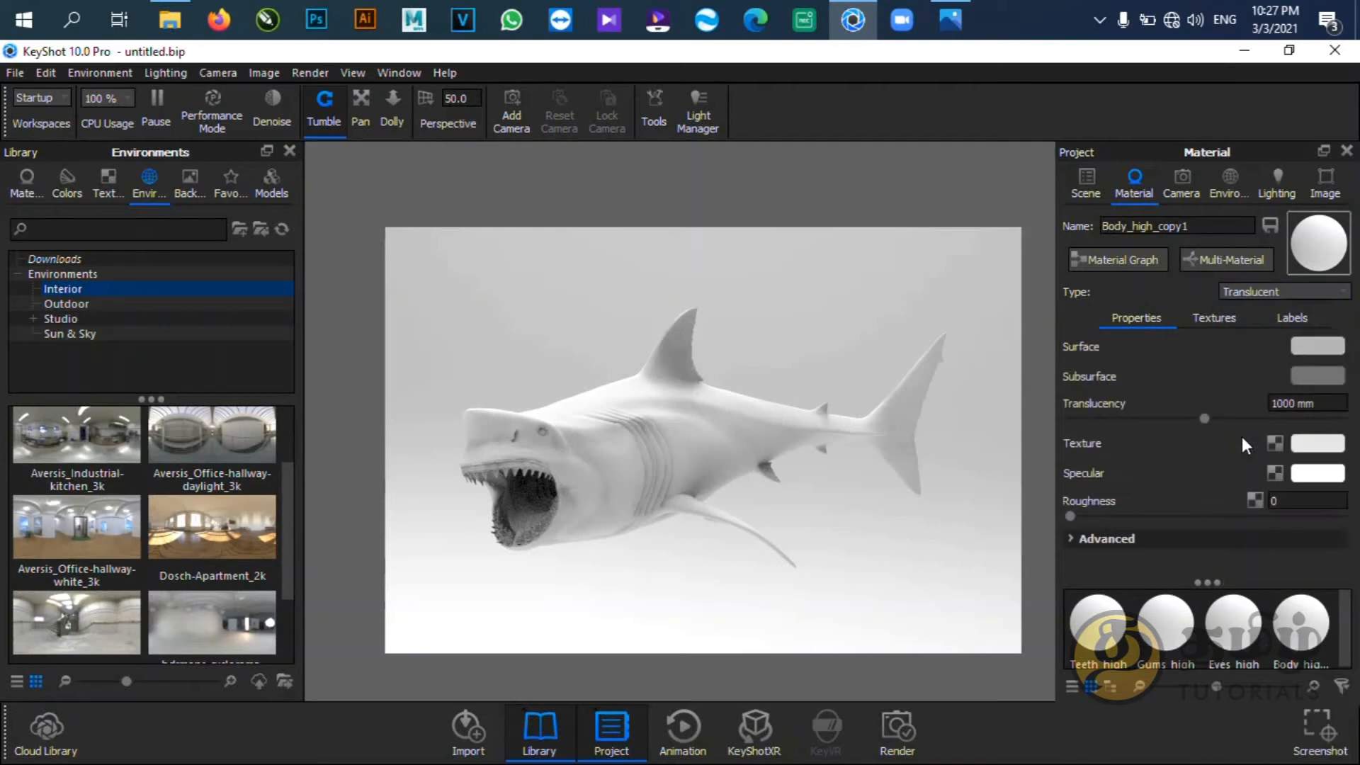
{"action": "left_click_drag", "start_coordinate": [682, 500], "coordinate": [717, 464]}
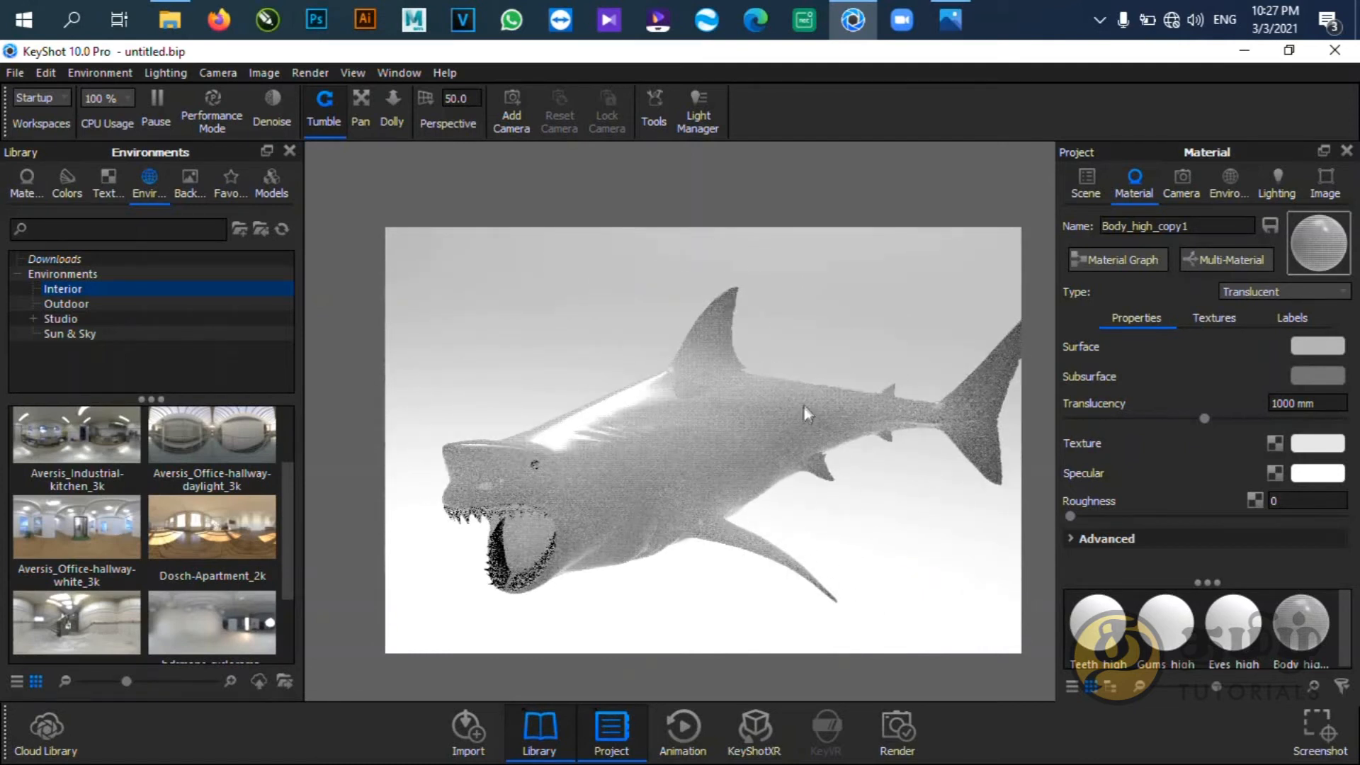
Set the roughness of the shark body's translucent material to 1 and check the surface on the model.
{"action": "left_click_drag", "start_coordinate": [802, 407], "coordinate": [774, 384]}
{"action": "left_click_drag", "start_coordinate": [1070, 516], "coordinate": [1200, 516]}
{"action": "double_click", "coordinate": [1305, 501]}
{"action": "type", "text": "1"}
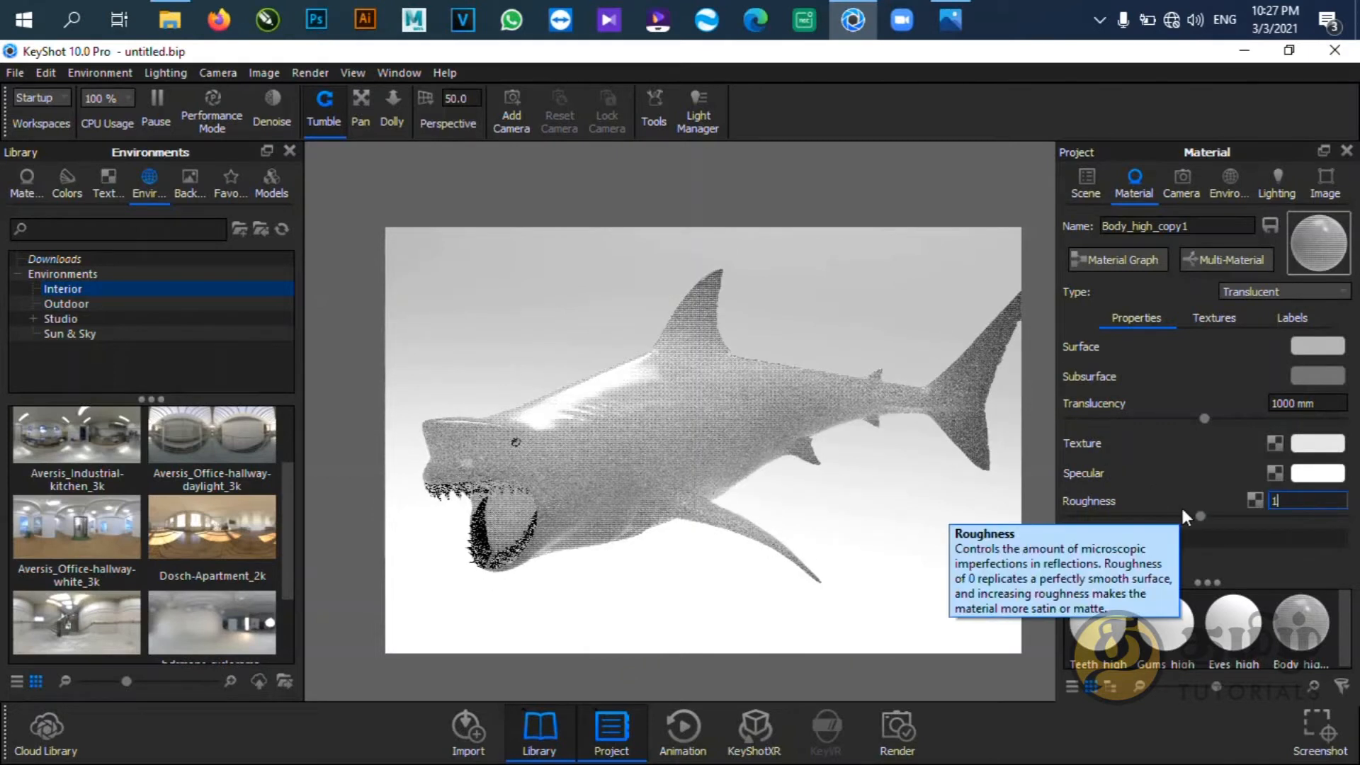
{"action": "key", "text": "Return"}
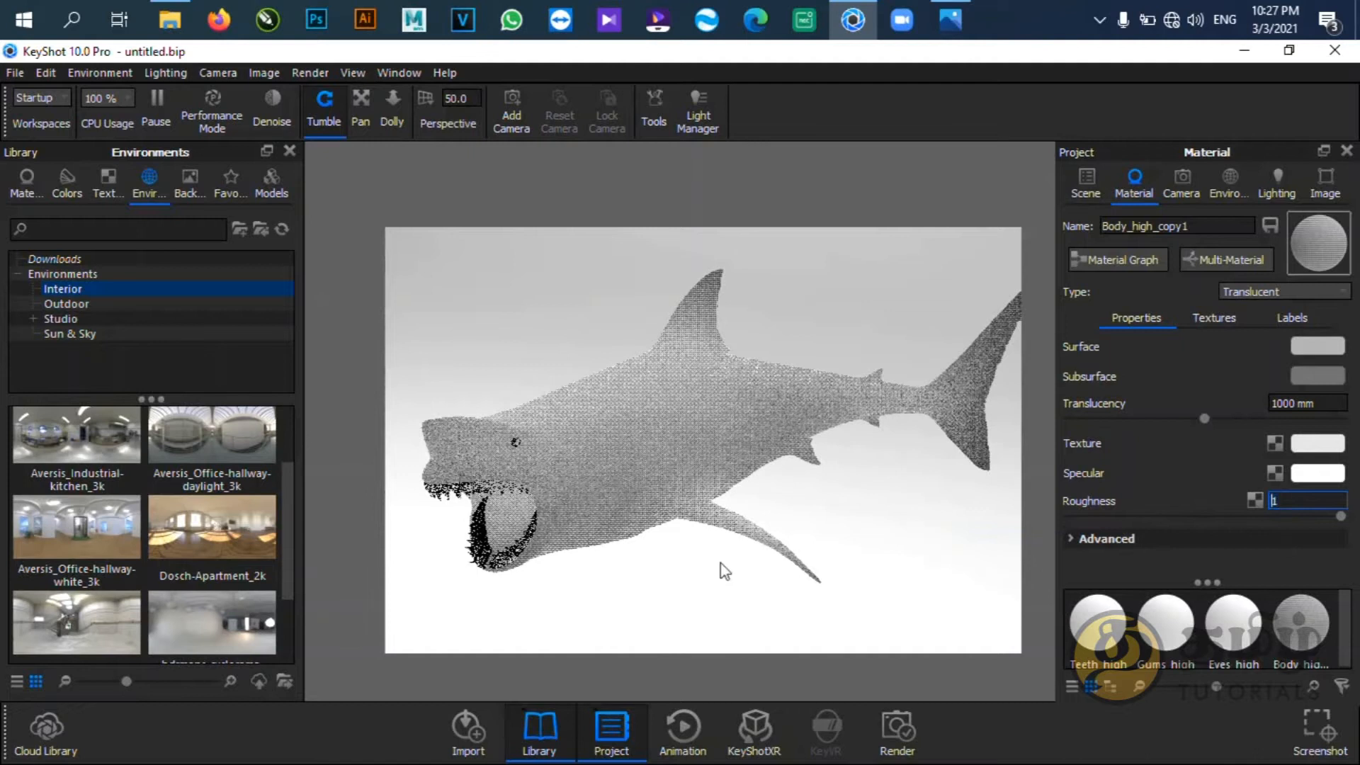
{"action": "mouse_move", "coordinate": [758, 511]}
{"action": "left_mouse_down"}
{"action": "mouse_move", "coordinate": [767, 460]}
{"action": "mouse_move", "coordinate": [743, 527]}
{"action": "left_mouse_up"}
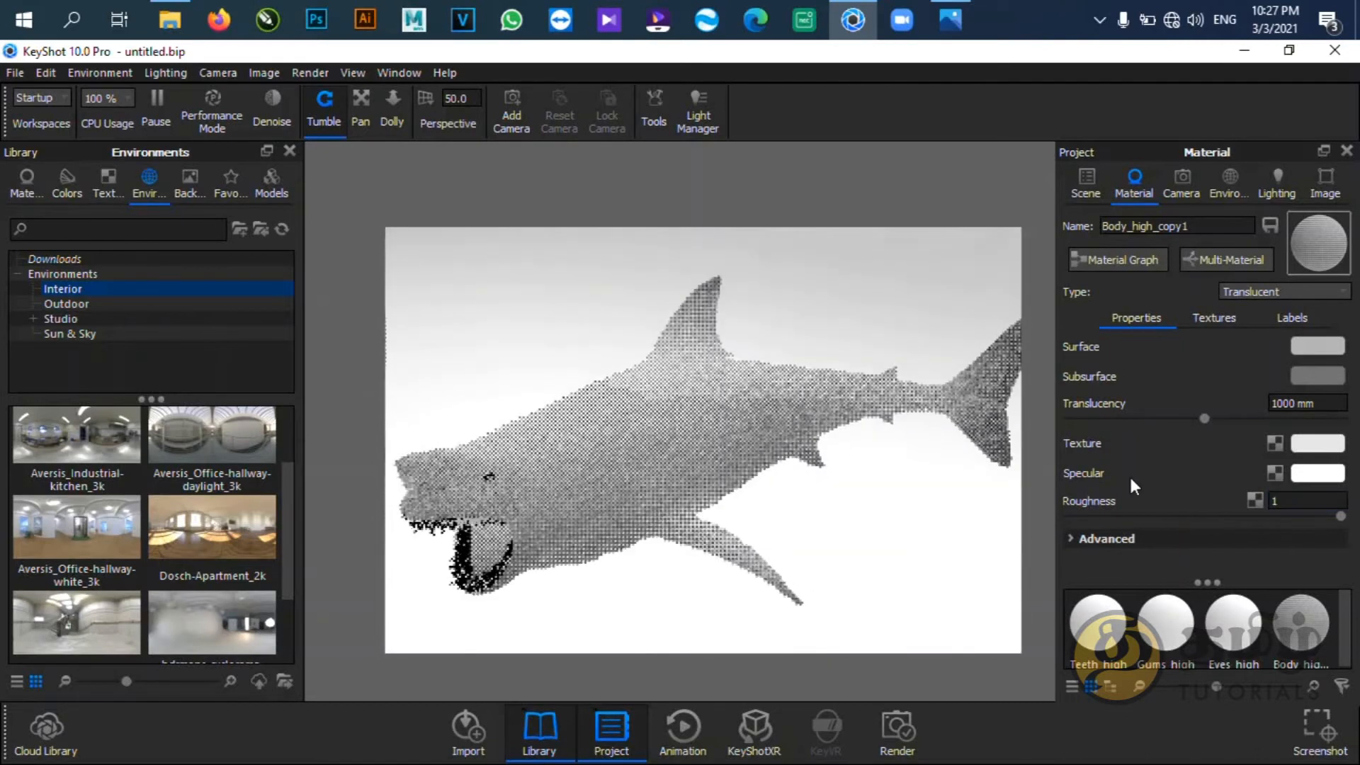
Set the roughness of the shark body's translucent material to 0.5 and view the shark with it.
{"action": "left_click_drag", "start_coordinate": [1294, 501], "coordinate": [1232, 495]}
{"action": "type", "text": "."}
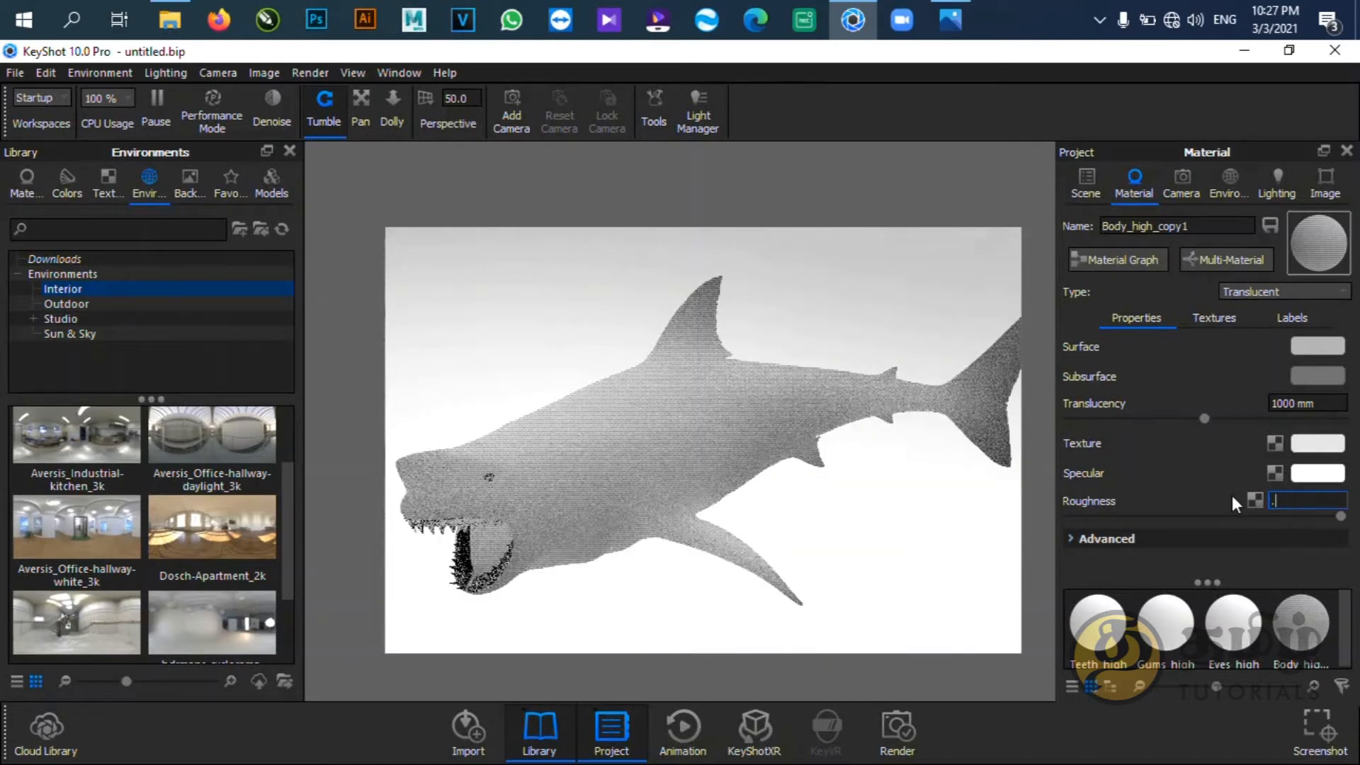
{"action": "type", "text": "5"}
{"action": "key", "text": "Return"}
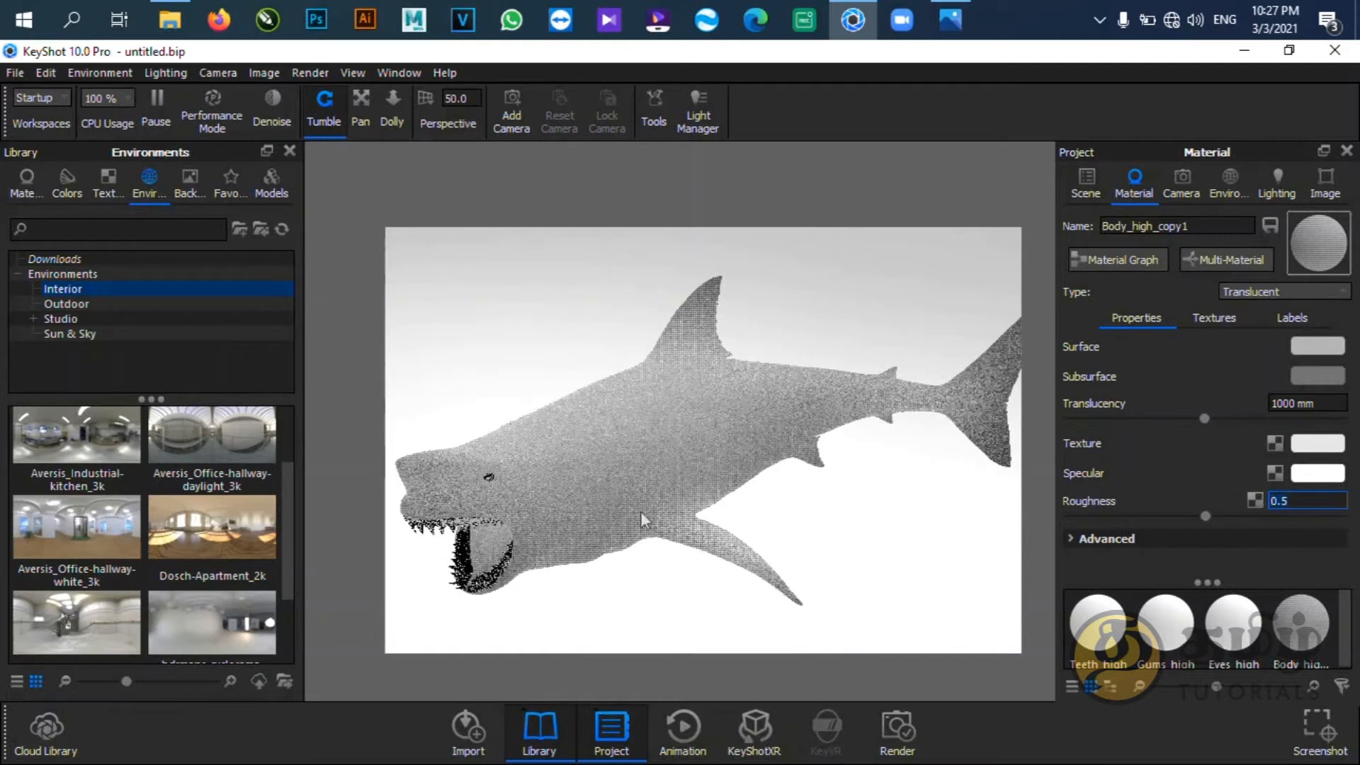
{"action": "left_click_drag", "start_coordinate": [654, 504], "coordinate": [740, 482]}
{"action": "left_click_drag", "start_coordinate": [670, 440], "coordinate": [595, 449]}
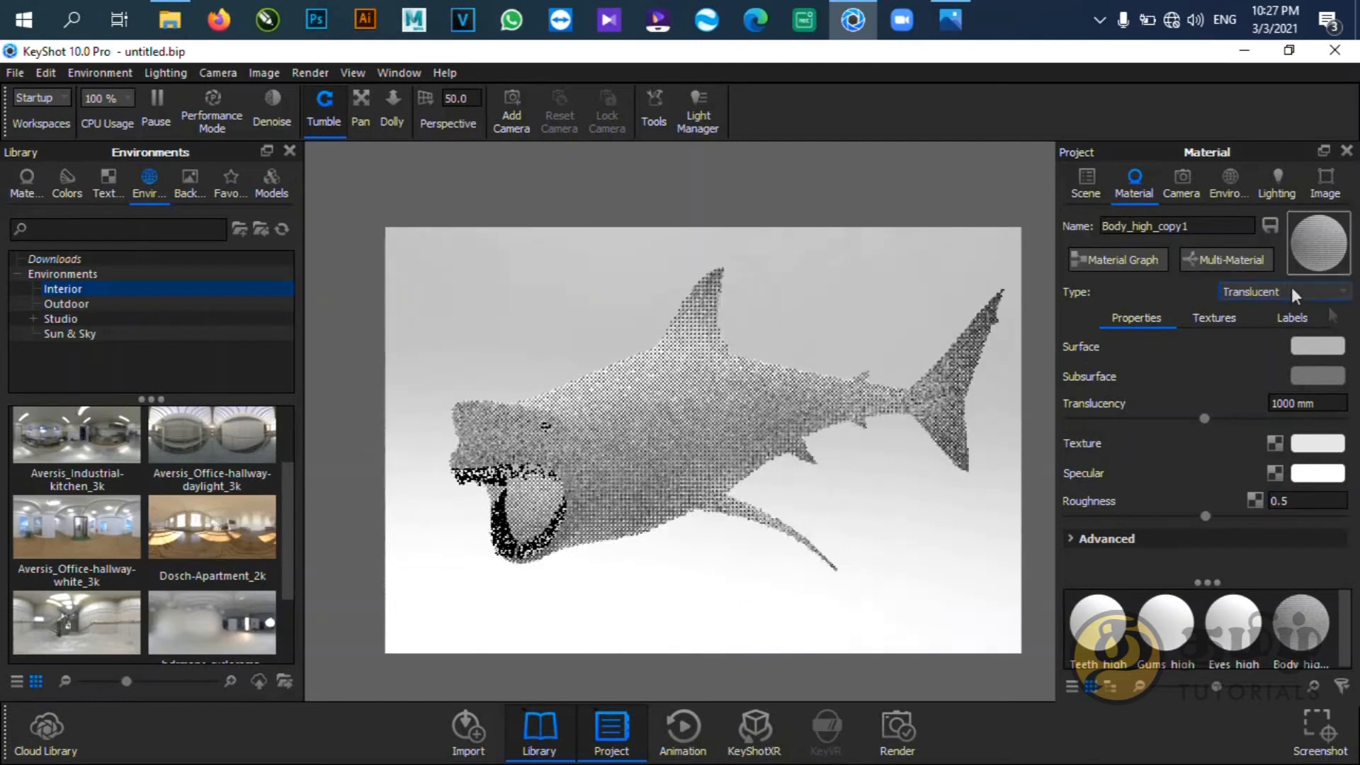
Load the body_c image from the Megalodon folder as the body material's main texture map.
{"action": "left_click", "coordinate": [1207, 316]}
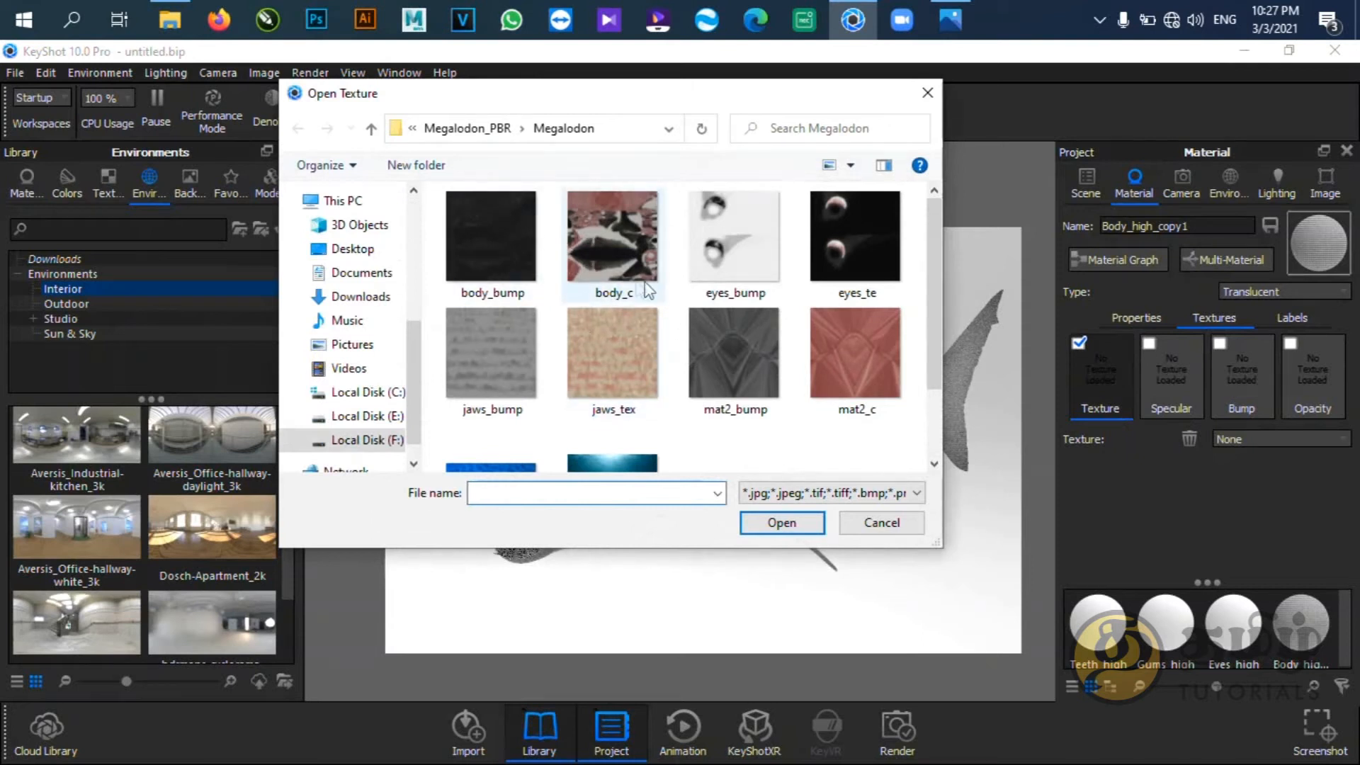
{"action": "double_click", "coordinate": [600, 267]}
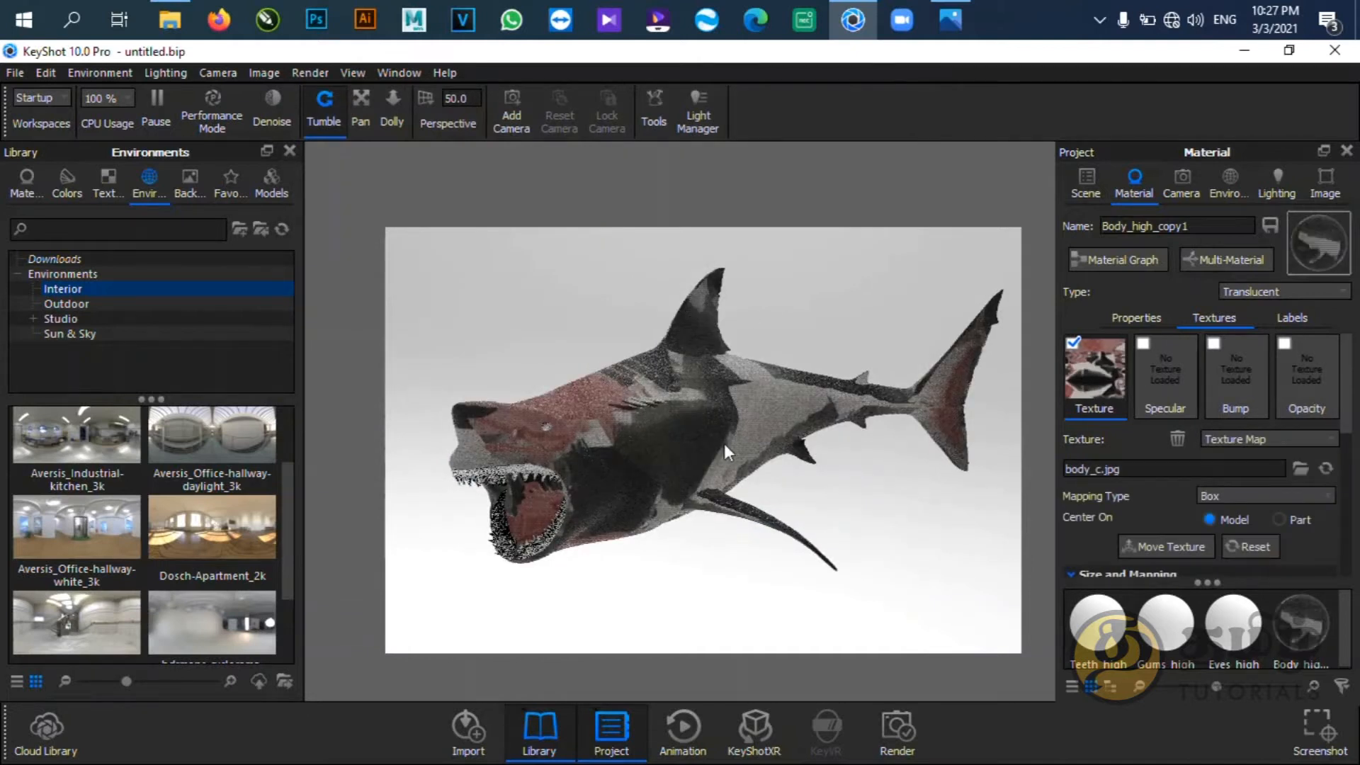
{"action": "mouse_move", "coordinate": [613, 452]}
{"action": "left_mouse_down"}
{"action": "mouse_move", "coordinate": [733, 431]}
{"action": "mouse_move", "coordinate": [806, 451]}
{"action": "mouse_move", "coordinate": [580, 507]}
{"action": "mouse_move", "coordinate": [680, 457]}
{"action": "mouse_move", "coordinate": [631, 452]}
{"action": "mouse_move", "coordinate": [627, 474]}
{"action": "left_mouse_up"}
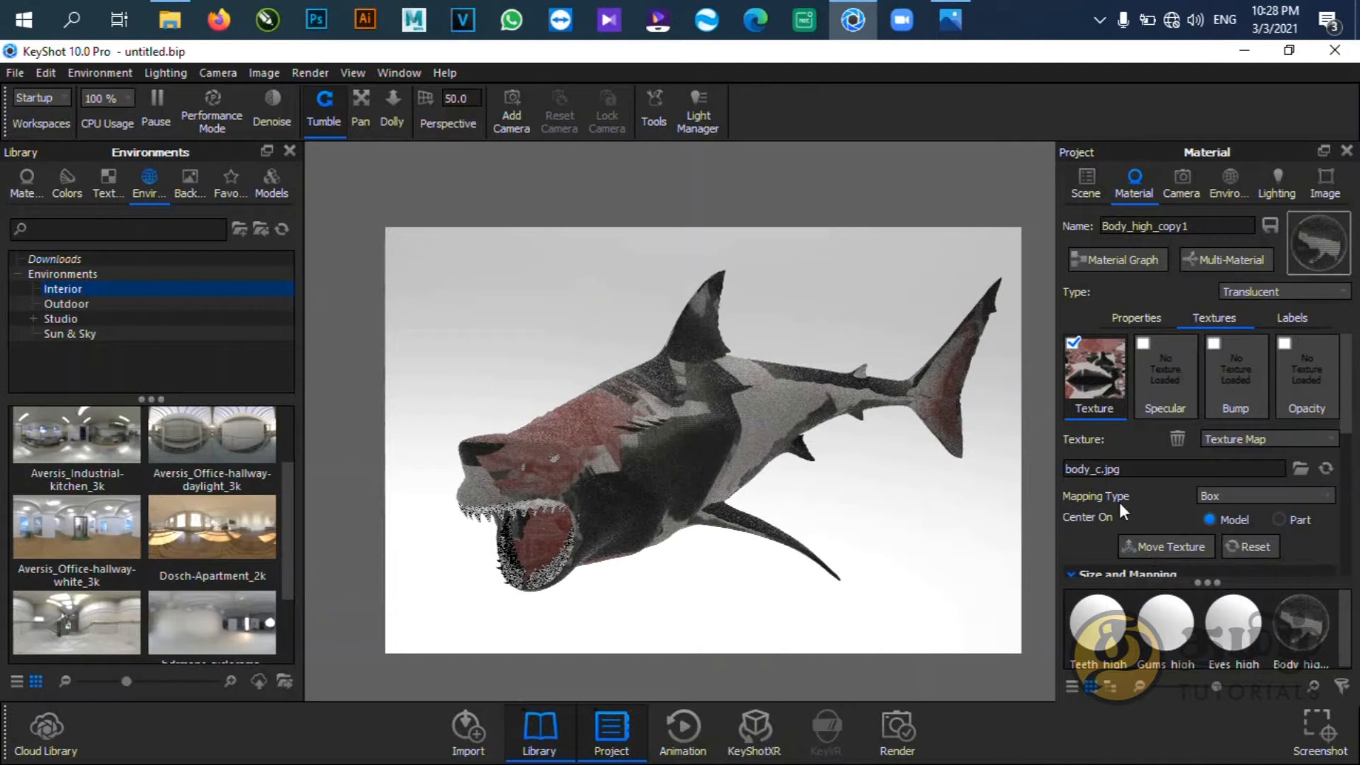
Change the mapping type of the body_c texture to UV and inspect how it wraps around the shark.
{"action": "left_click", "coordinate": [1226, 496]}
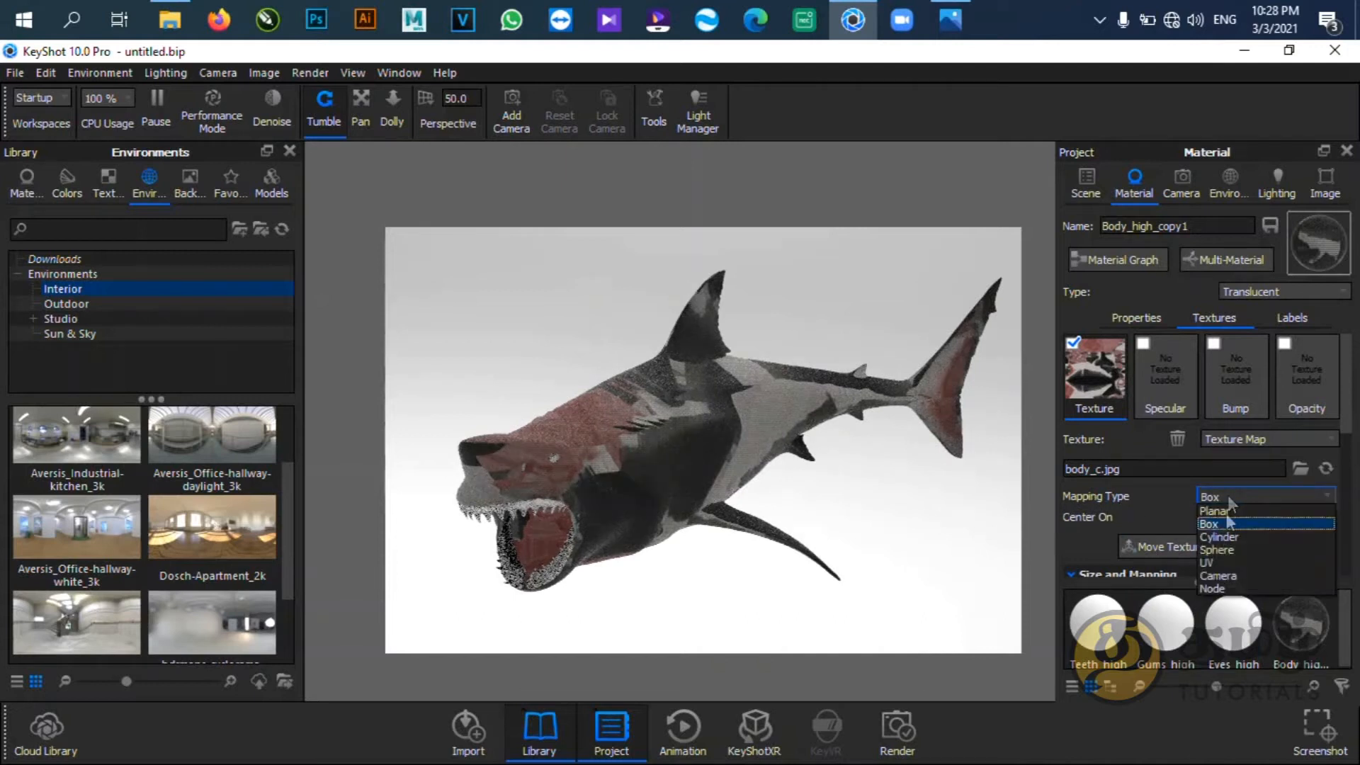
{"action": "left_click", "coordinate": [1212, 561]}
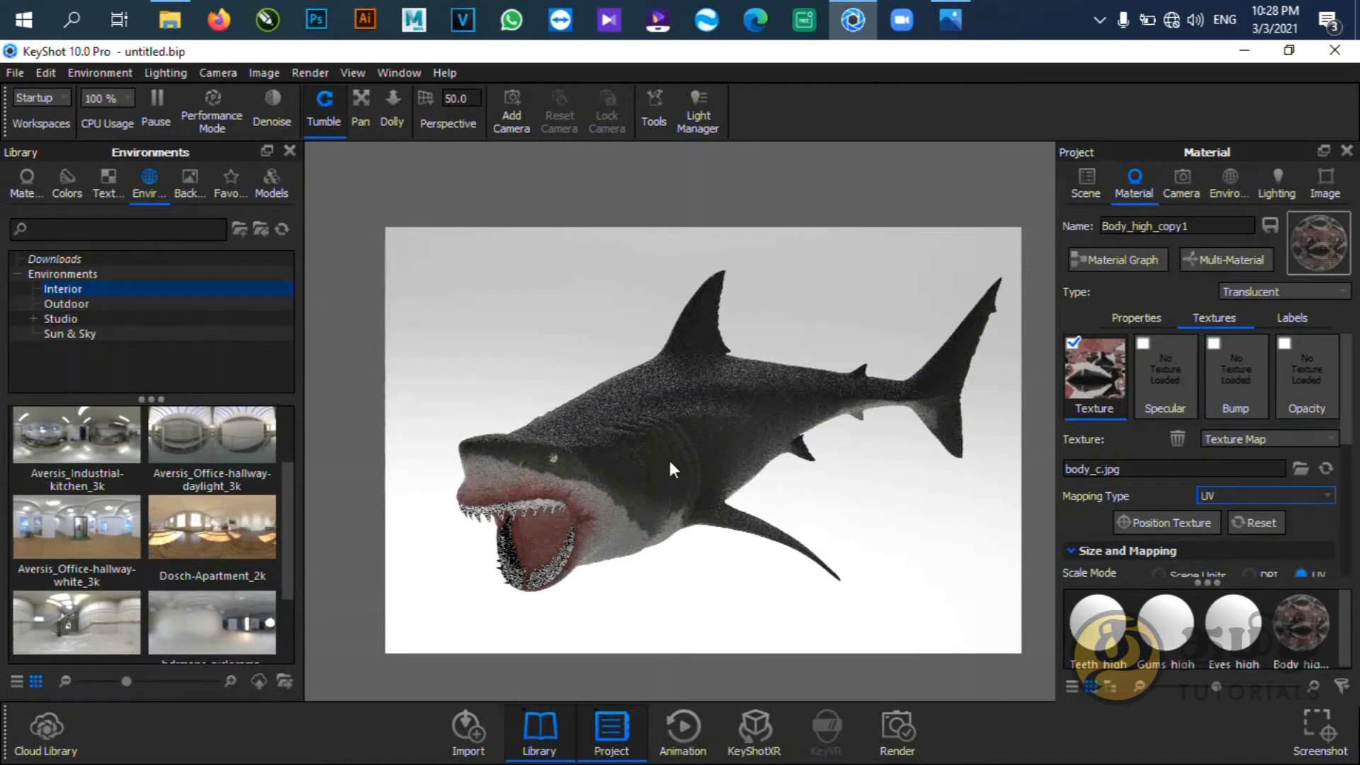
{"action": "left_click_drag", "start_coordinate": [714, 436], "coordinate": [670, 428]}
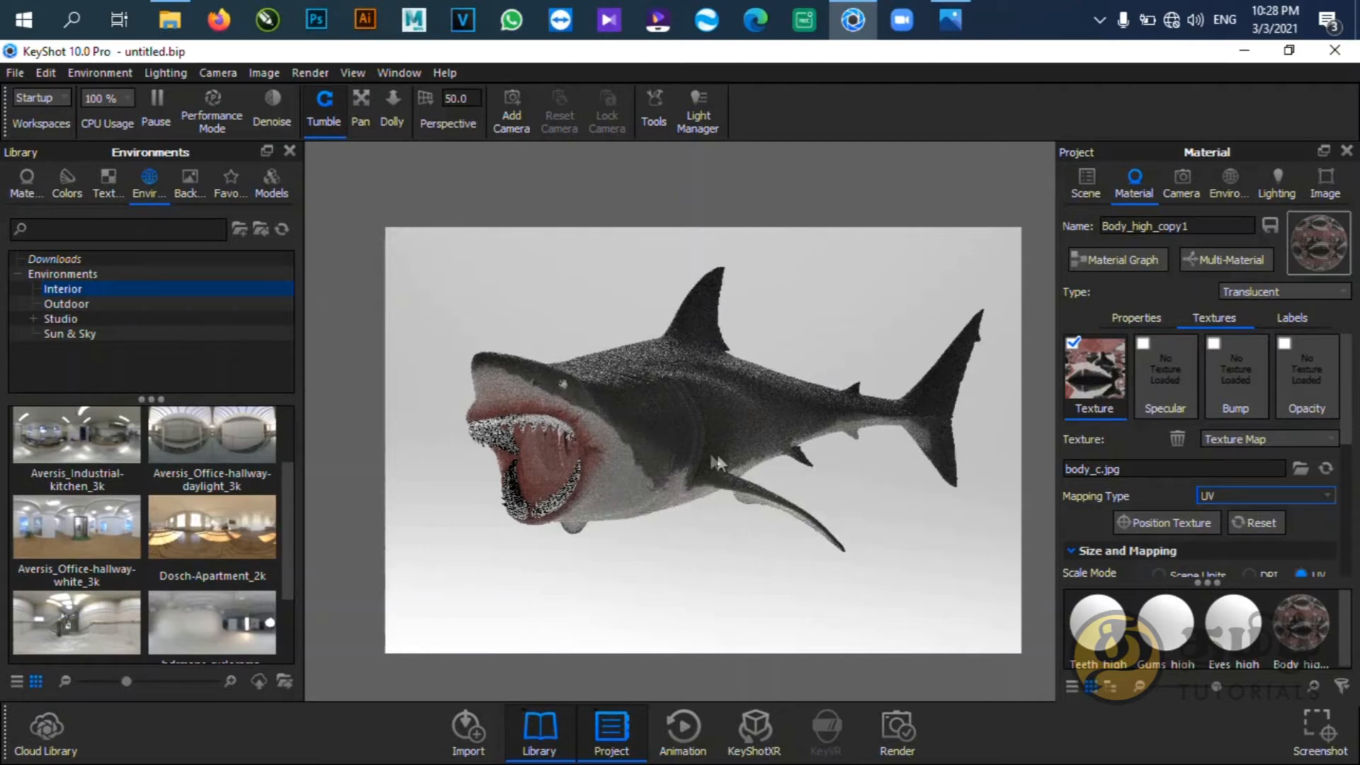
{"action": "left_click_drag", "start_coordinate": [784, 426], "coordinate": [754, 423]}
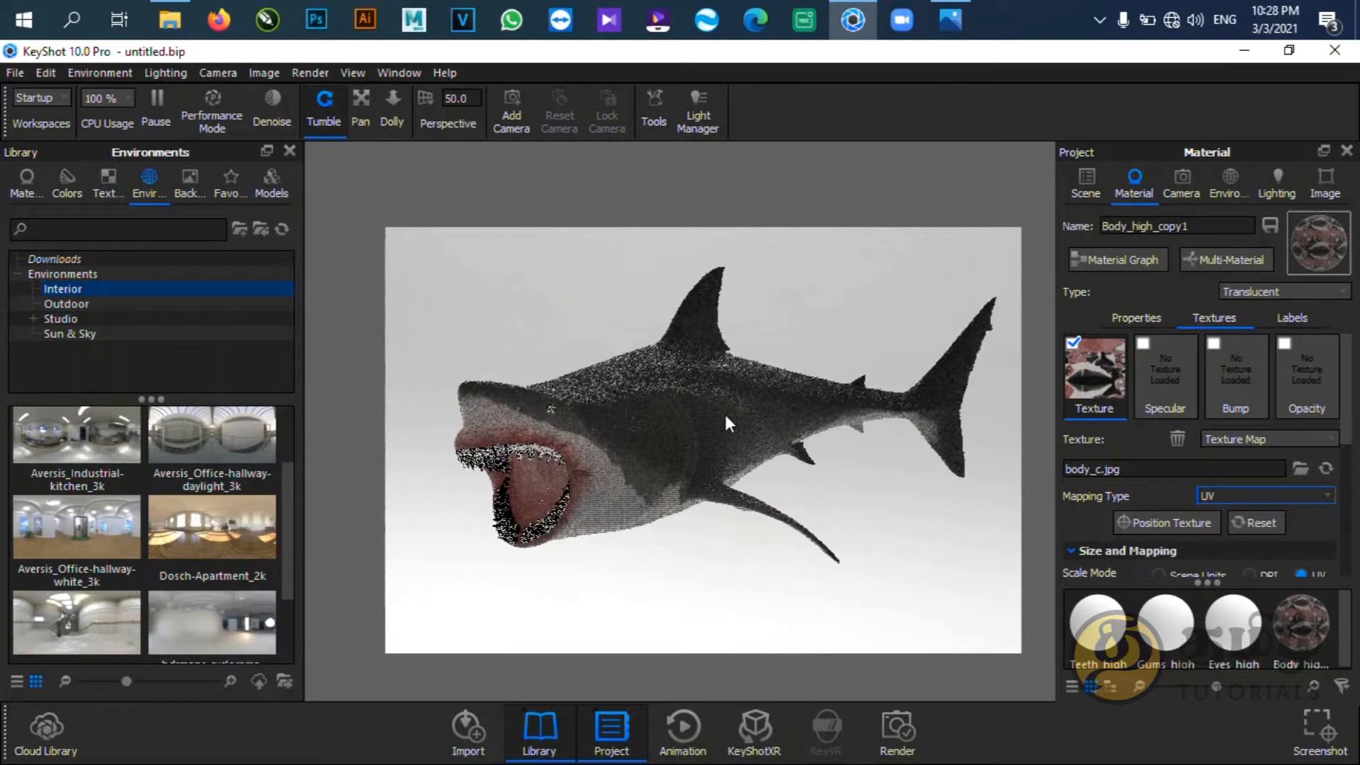
{"action": "left_click_drag", "start_coordinate": [814, 439], "coordinate": [706, 428]}
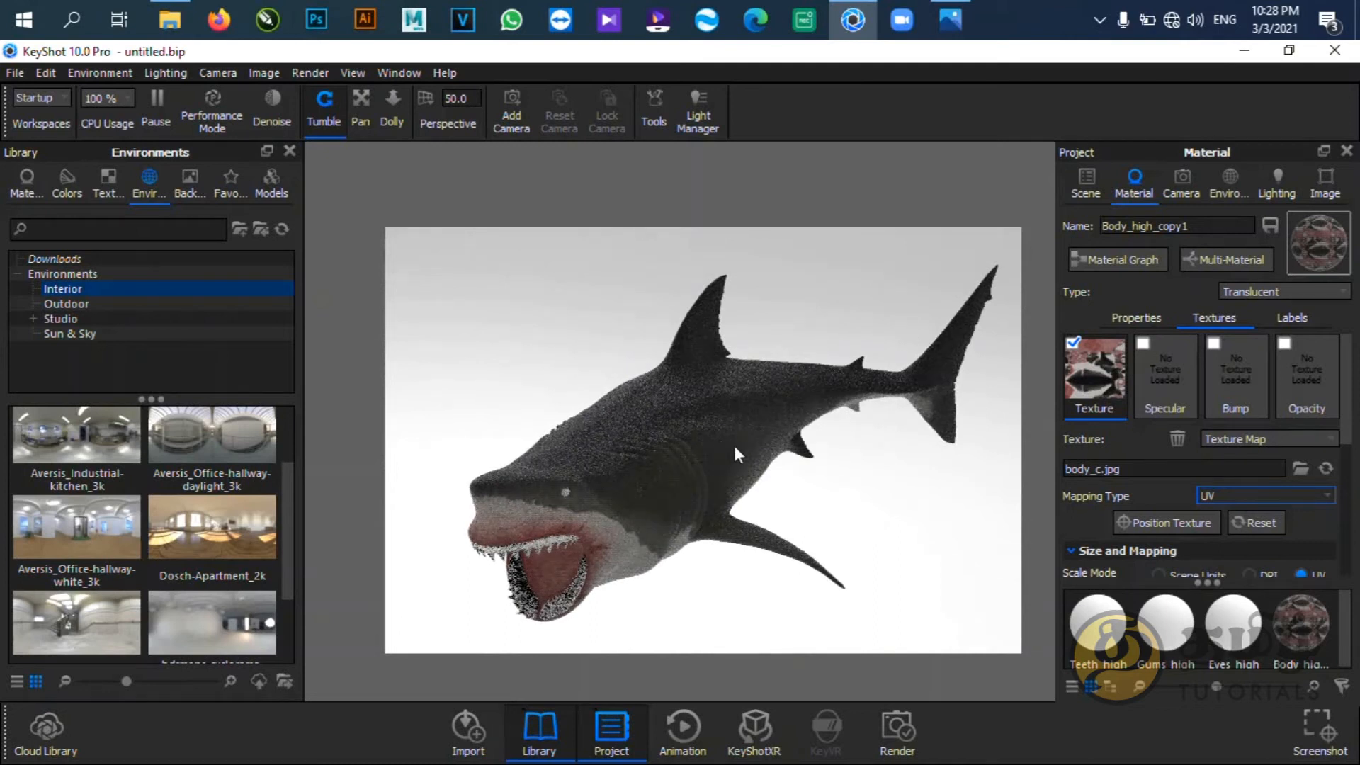
{"action": "scroll", "coordinate": [713, 470], "scroll_direction": "up", "scroll_amount": 5}
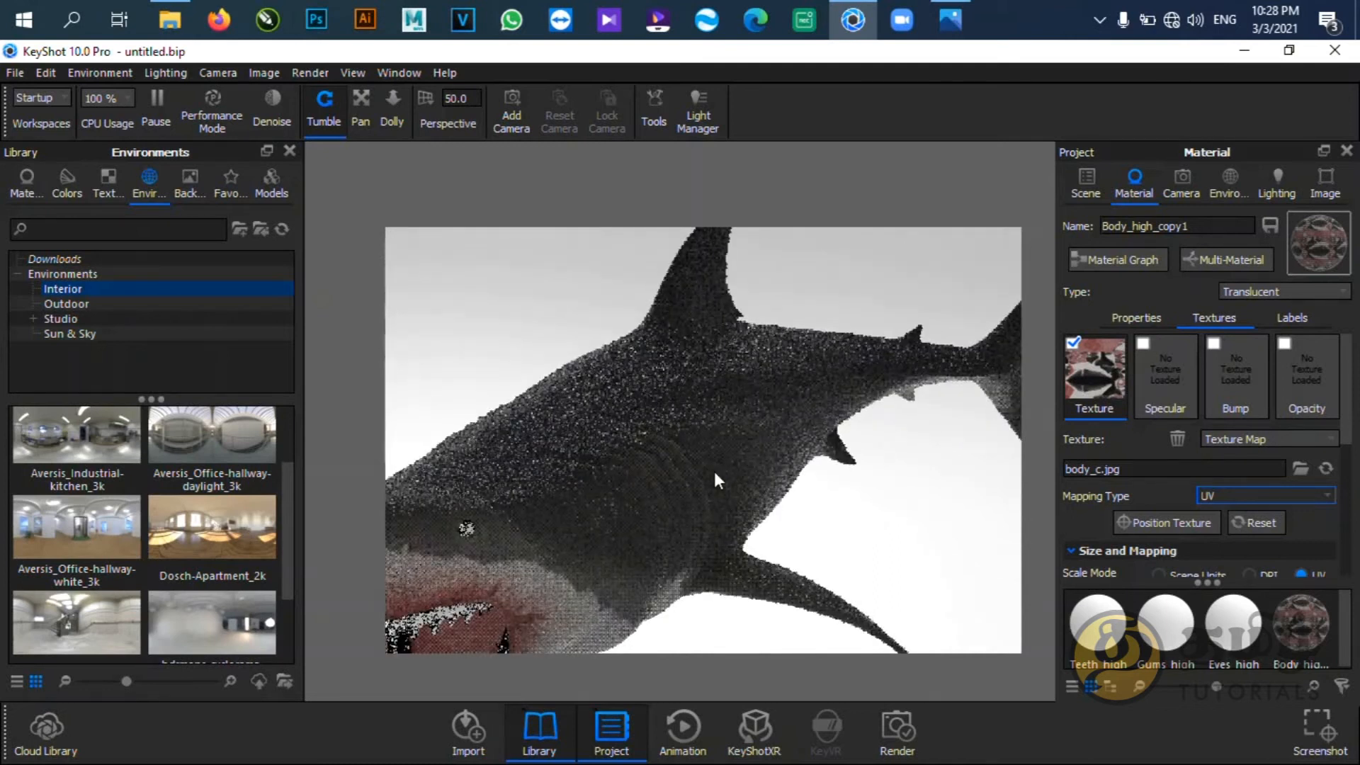
{"action": "scroll", "coordinate": [714, 470], "scroll_direction": "down", "scroll_amount": 2}
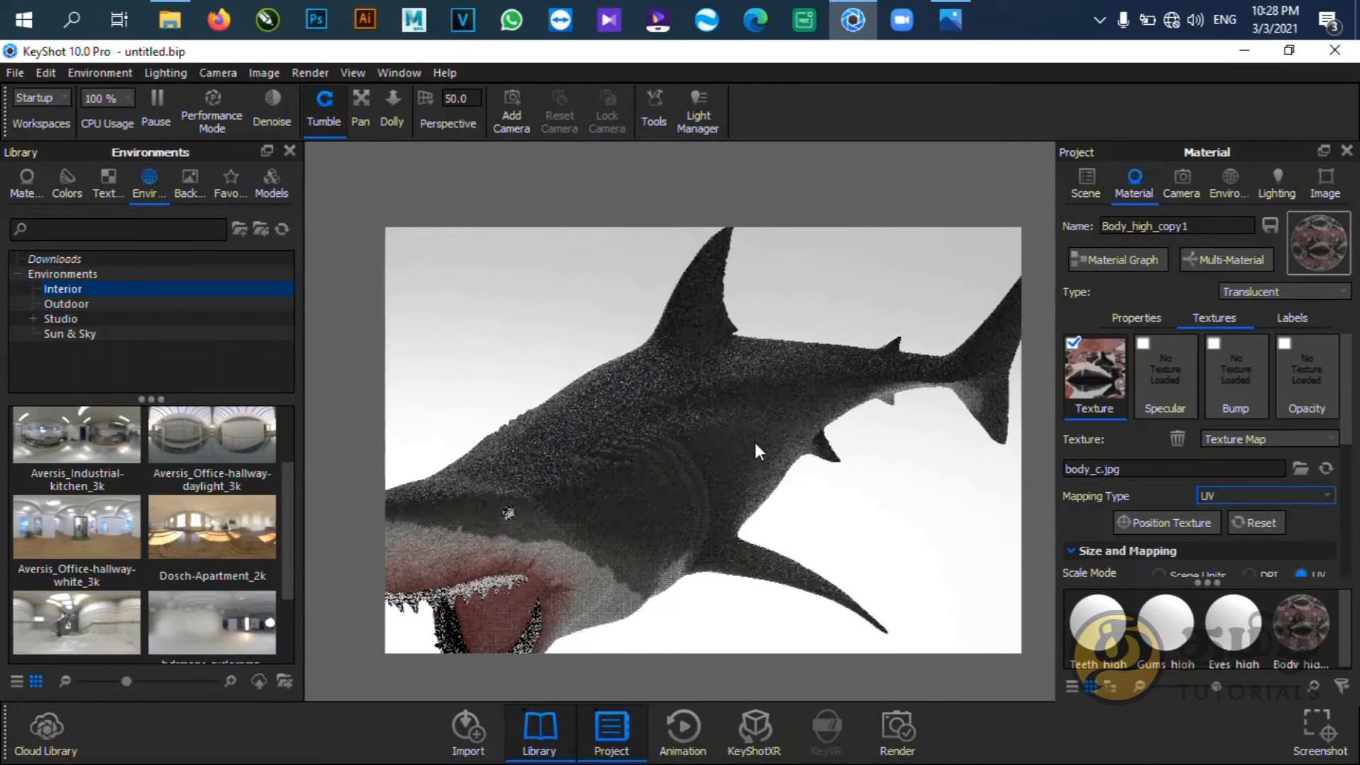
{"action": "scroll", "coordinate": [722, 444], "scroll_direction": "down", "scroll_amount": 2}
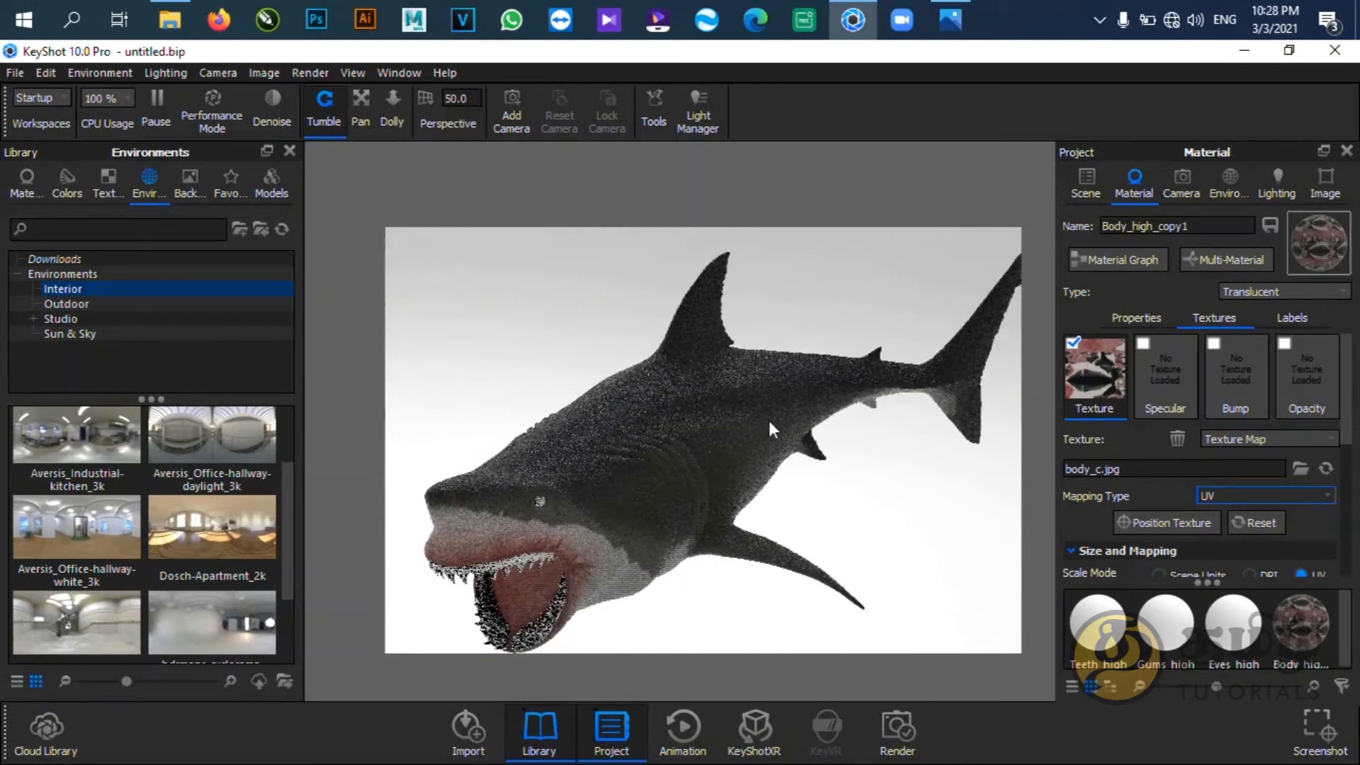
{"action": "mouse_move", "coordinate": [626, 444]}
{"action": "left_mouse_down"}
{"action": "mouse_move", "coordinate": [627, 393]}
{"action": "mouse_move", "coordinate": [618, 431]}
{"action": "left_mouse_up"}
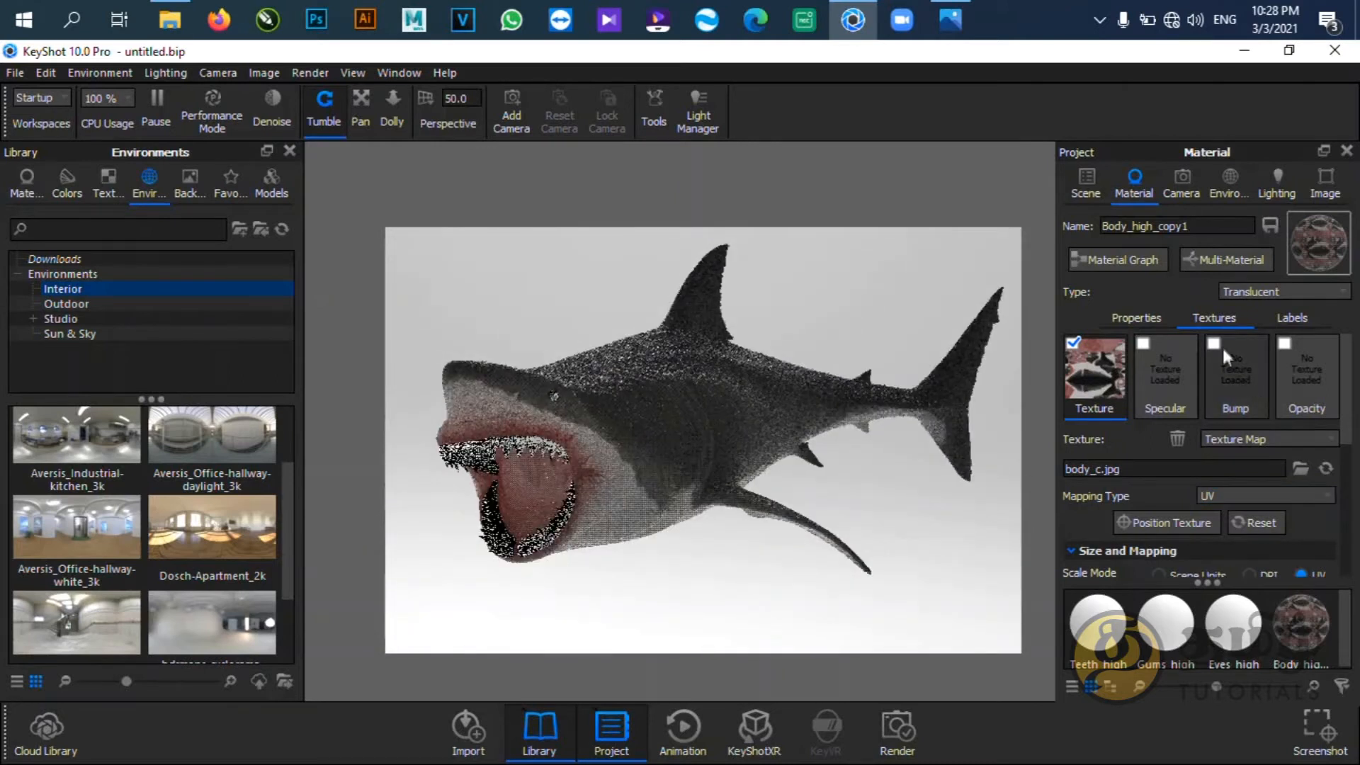
Load the body_bump image as the bump map of the shark body material and show its texture settings.
{"action": "left_click", "coordinate": [1228, 363]}
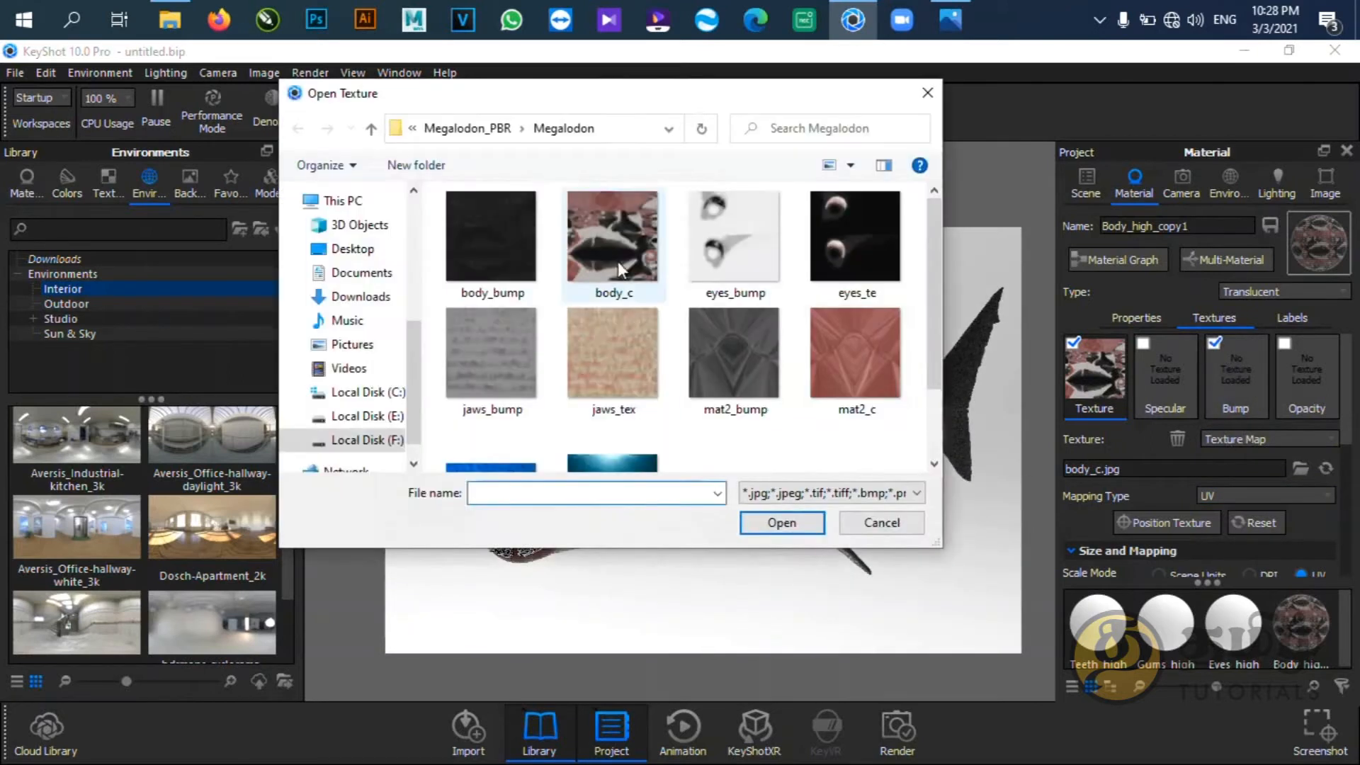
{"action": "double_click", "coordinate": [492, 244]}
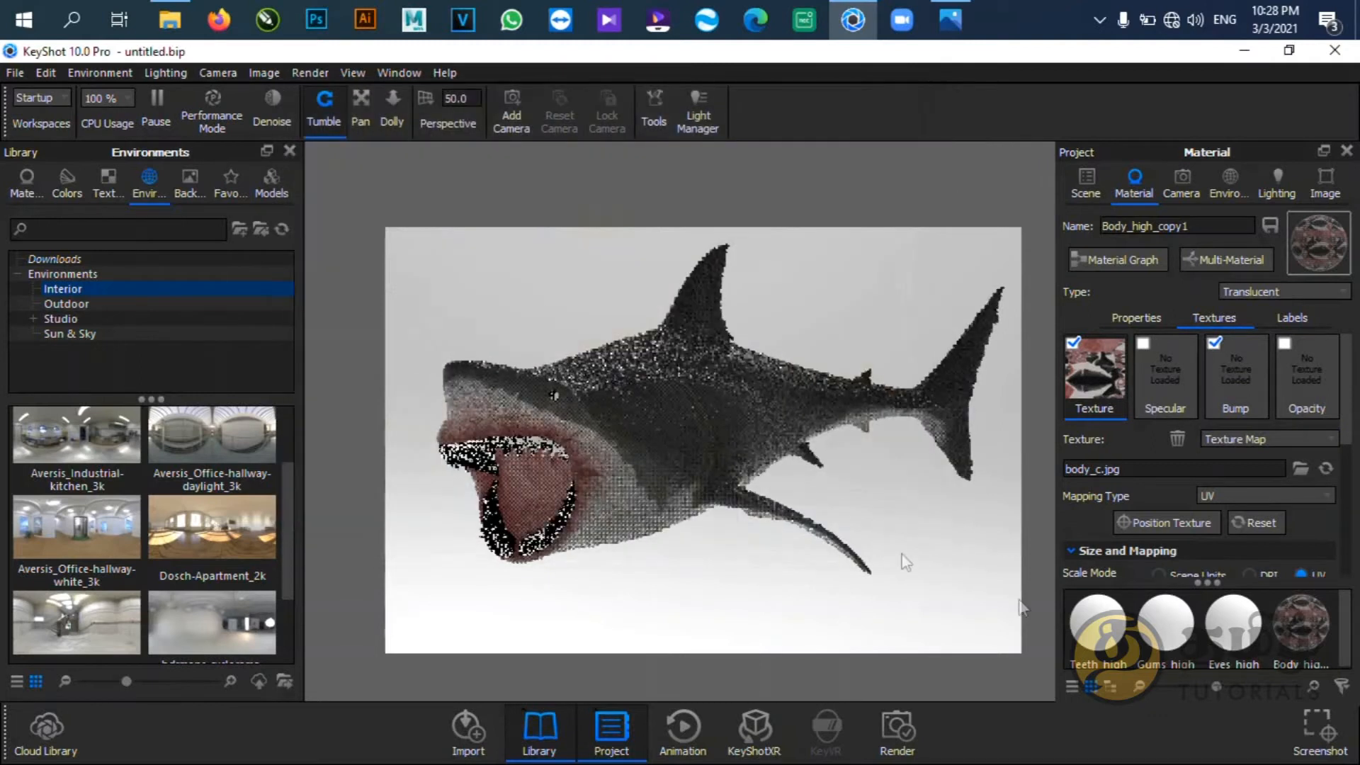
{"action": "left_click", "coordinate": [1242, 401]}
{"action": "scroll", "coordinate": [1234, 442], "scroll_direction": "down", "scroll_amount": 1}
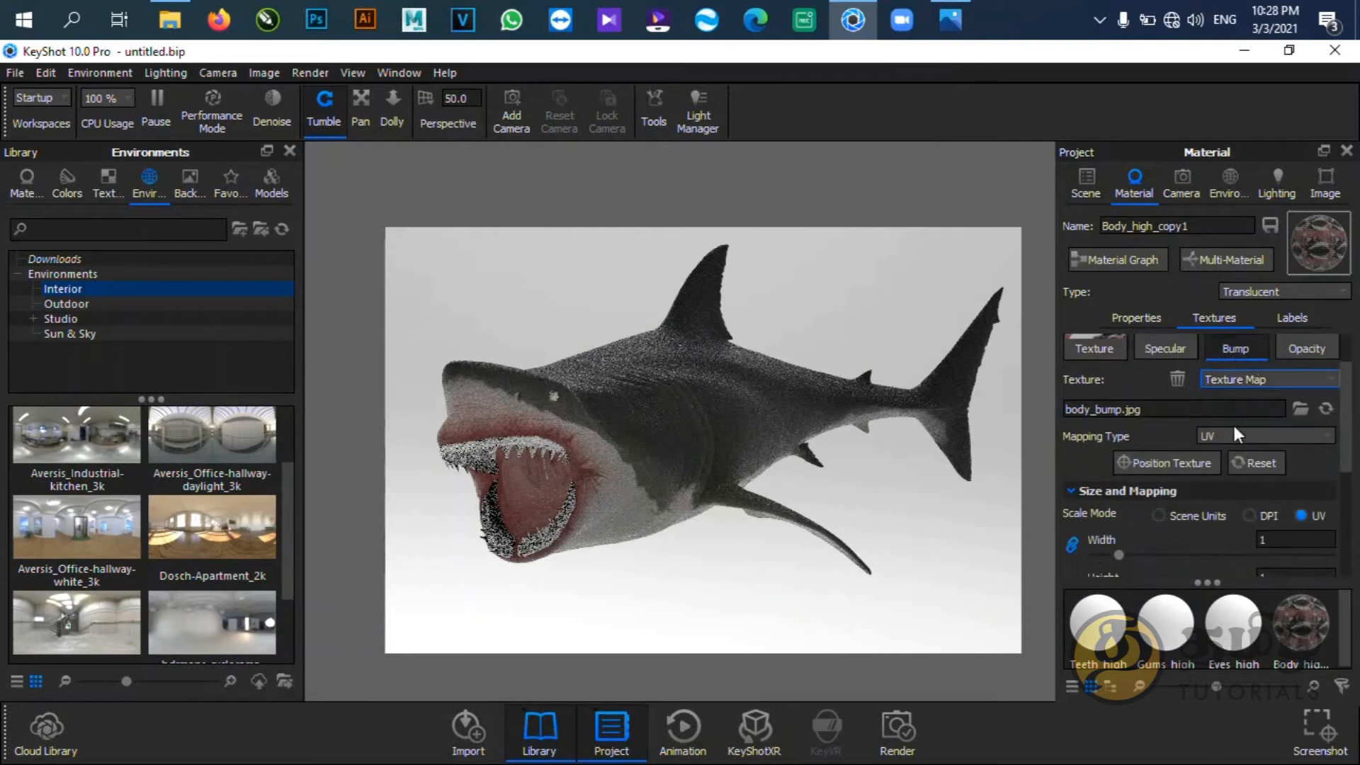
{"action": "scroll", "coordinate": [1235, 430], "scroll_direction": "up", "scroll_amount": 1}
{"action": "double_click", "coordinate": [1234, 375]}
{"action": "left_click", "coordinate": [881, 523]}
Set the bump height of the body's bump map to 2 and check the skin relief on the model.
{"action": "scroll", "coordinate": [1235, 440], "scroll_direction": "down", "scroll_amount": 2}
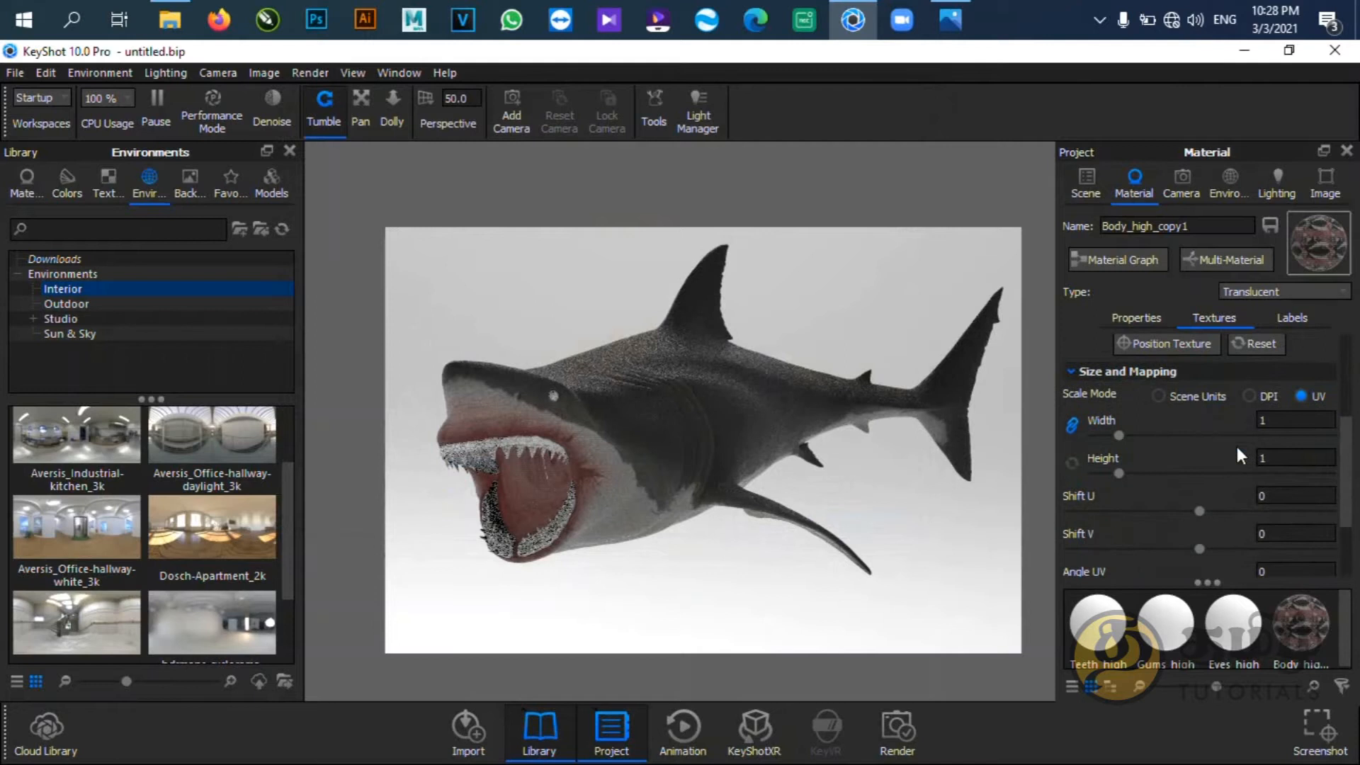
{"action": "scroll", "coordinate": [1237, 447], "scroll_direction": "down", "scroll_amount": 2}
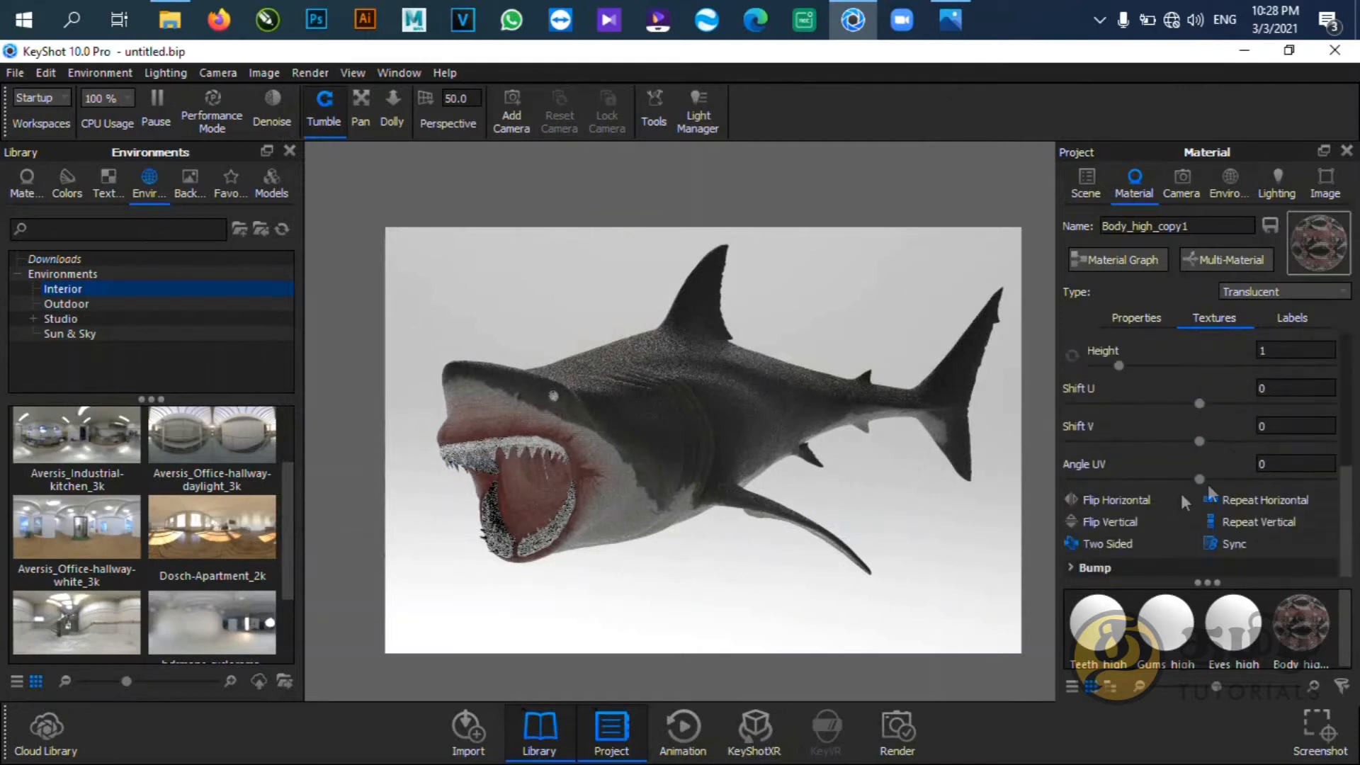
{"action": "left_click", "coordinate": [1080, 568]}
{"action": "scroll", "coordinate": [1189, 496], "scroll_direction": "down", "scroll_amount": 2}
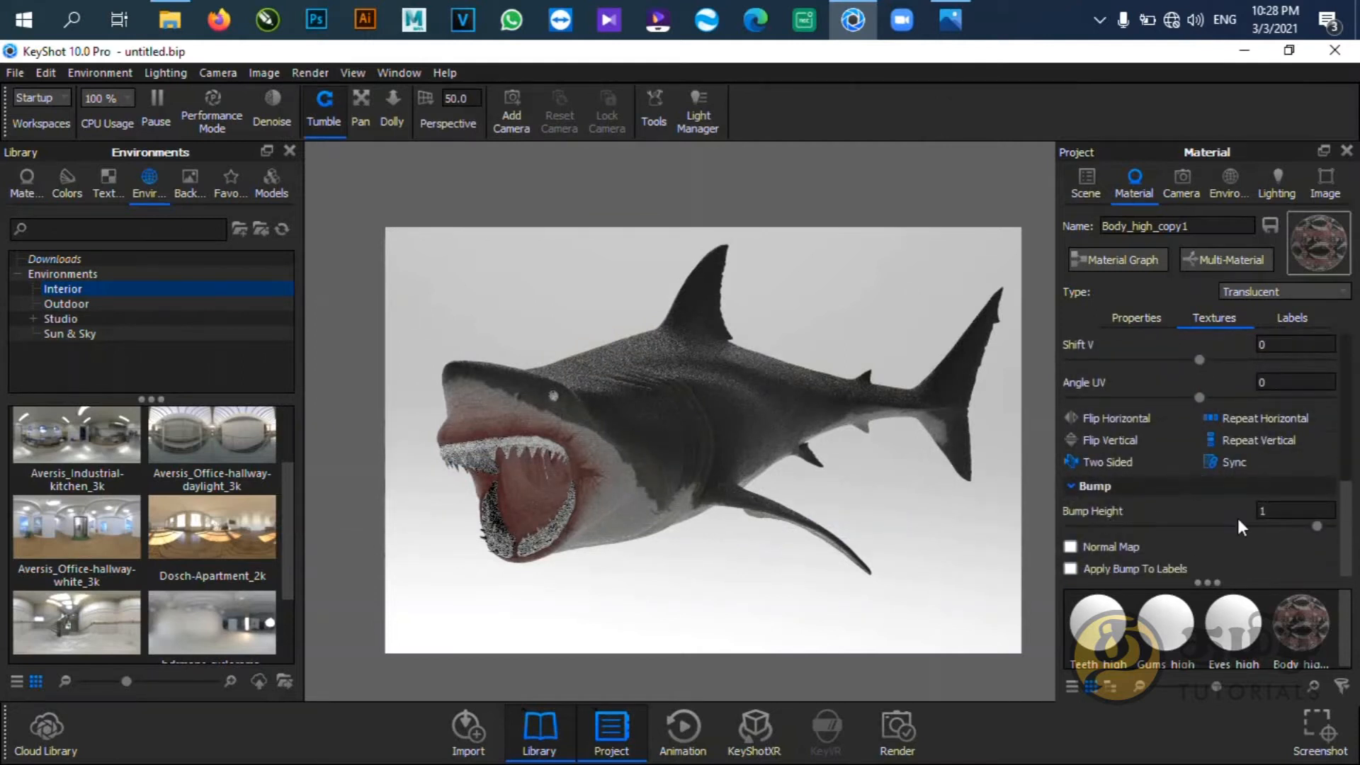
{"action": "double_click", "coordinate": [1282, 507]}
{"action": "key", "text": "Return"}
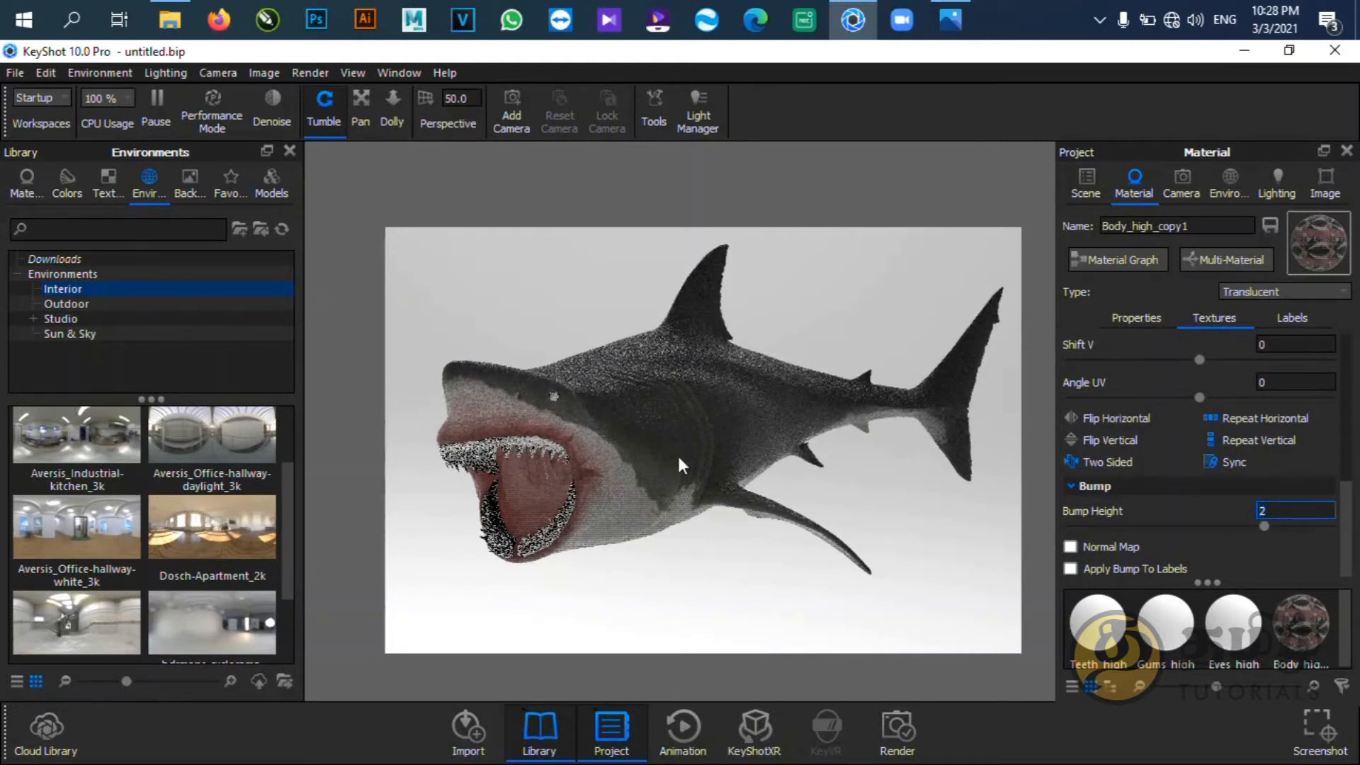
{"action": "left_click_drag", "start_coordinate": [687, 464], "coordinate": [844, 509]}
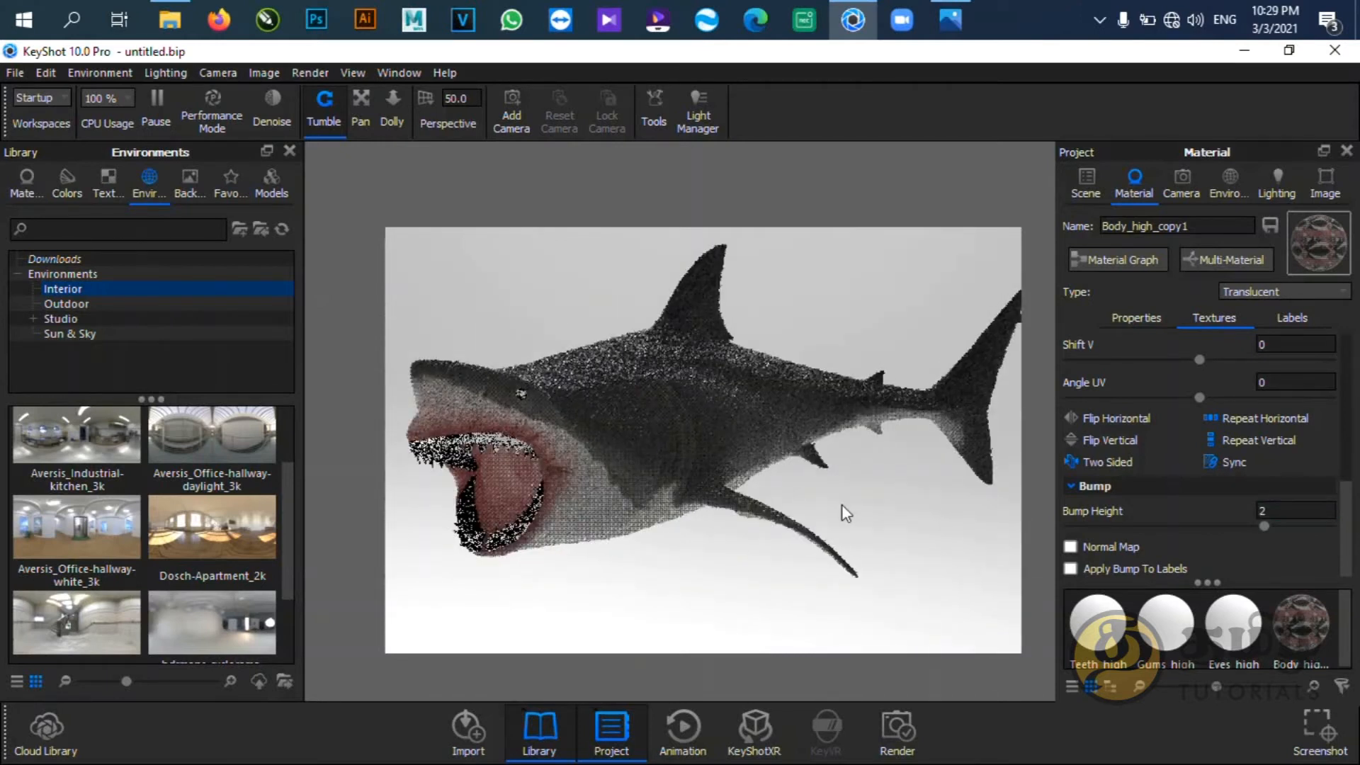
Compare the shark's skin with the body bump map disabled and enabled again.
{"action": "scroll", "coordinate": [1201, 483], "scroll_direction": "up", "scroll_amount": 5}
{"action": "left_click", "coordinate": [1213, 344]}
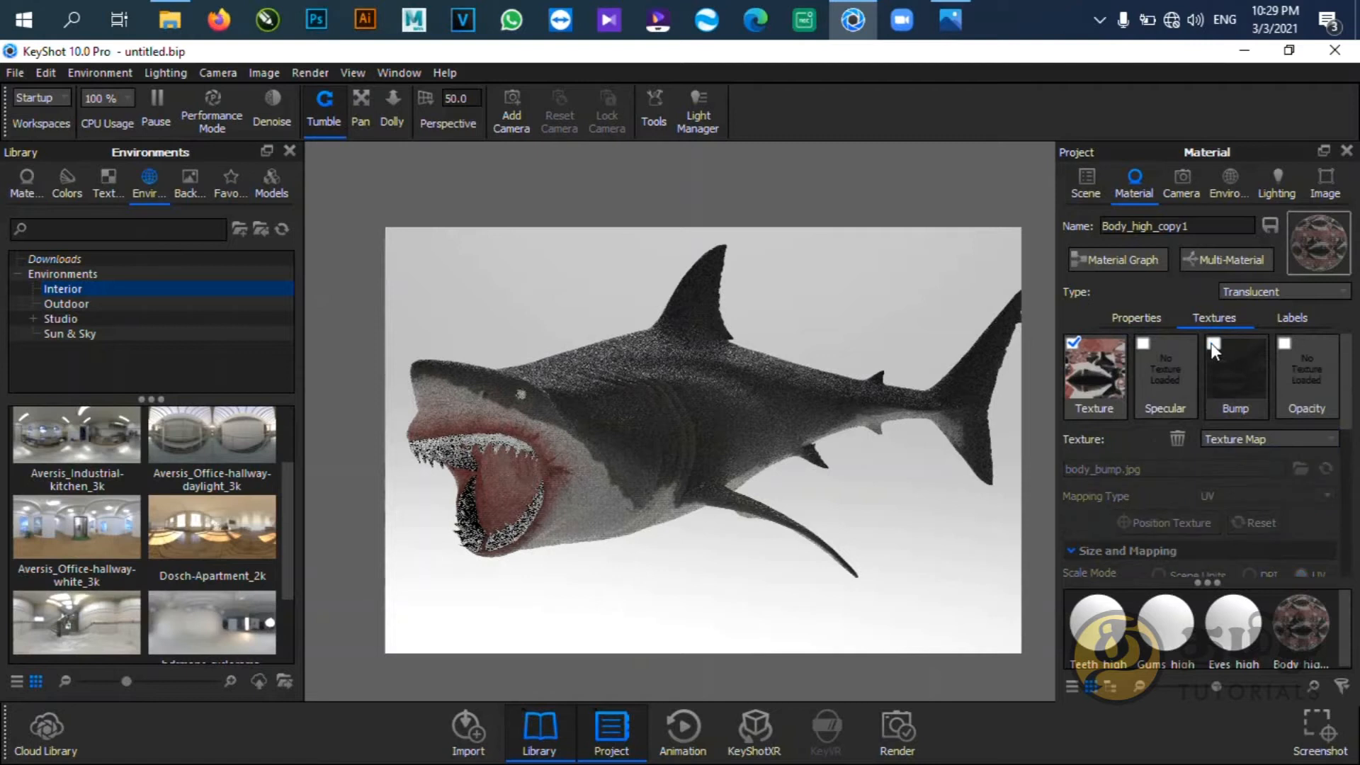
{"action": "left_click", "coordinate": [1213, 344]}
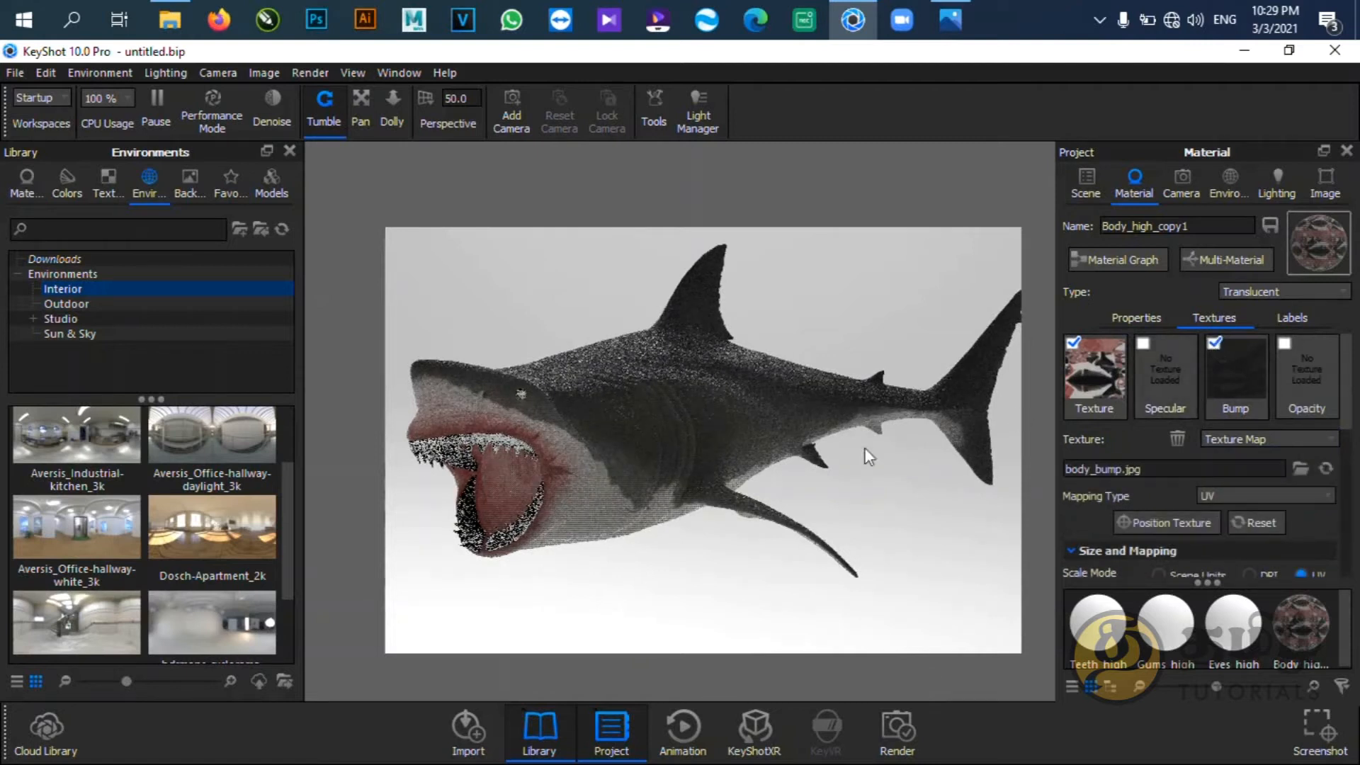
{"action": "left_click_drag", "start_coordinate": [655, 472], "coordinate": [687, 516]}
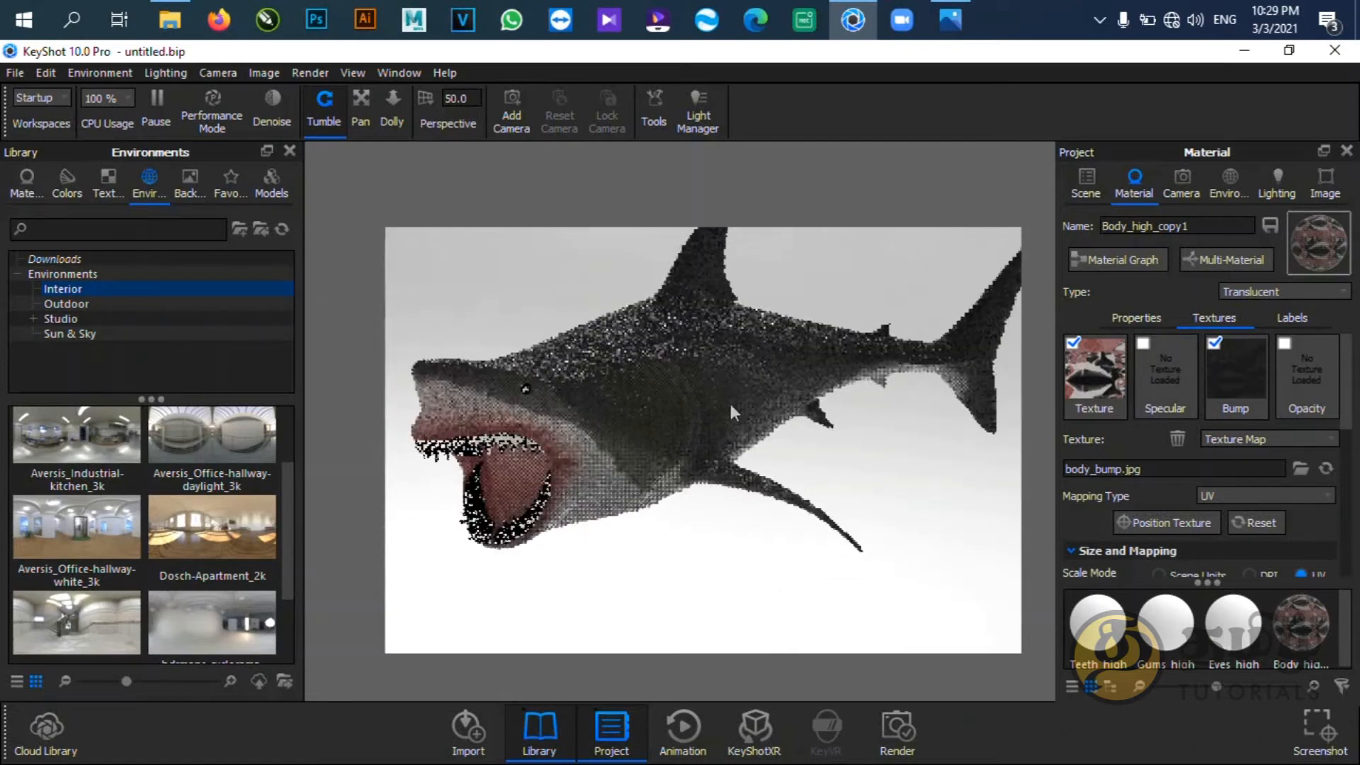
Open the material of the gums part desirefx_me_005 and change its type to Plastic.
{"action": "left_click", "coordinate": [1085, 179]}
{"action": "left_click", "coordinate": [503, 436]}
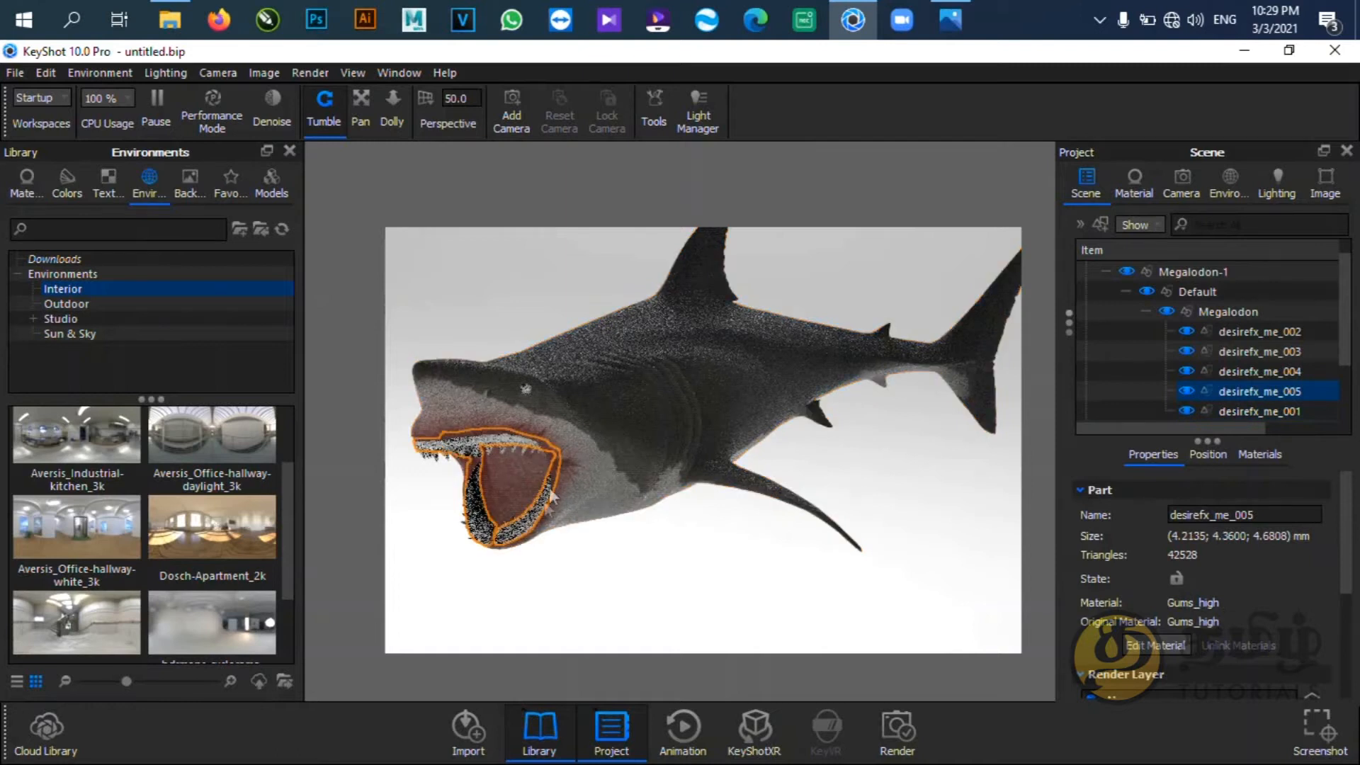
{"action": "double_click", "coordinate": [1265, 392]}
{"action": "left_click", "coordinate": [1235, 296]}
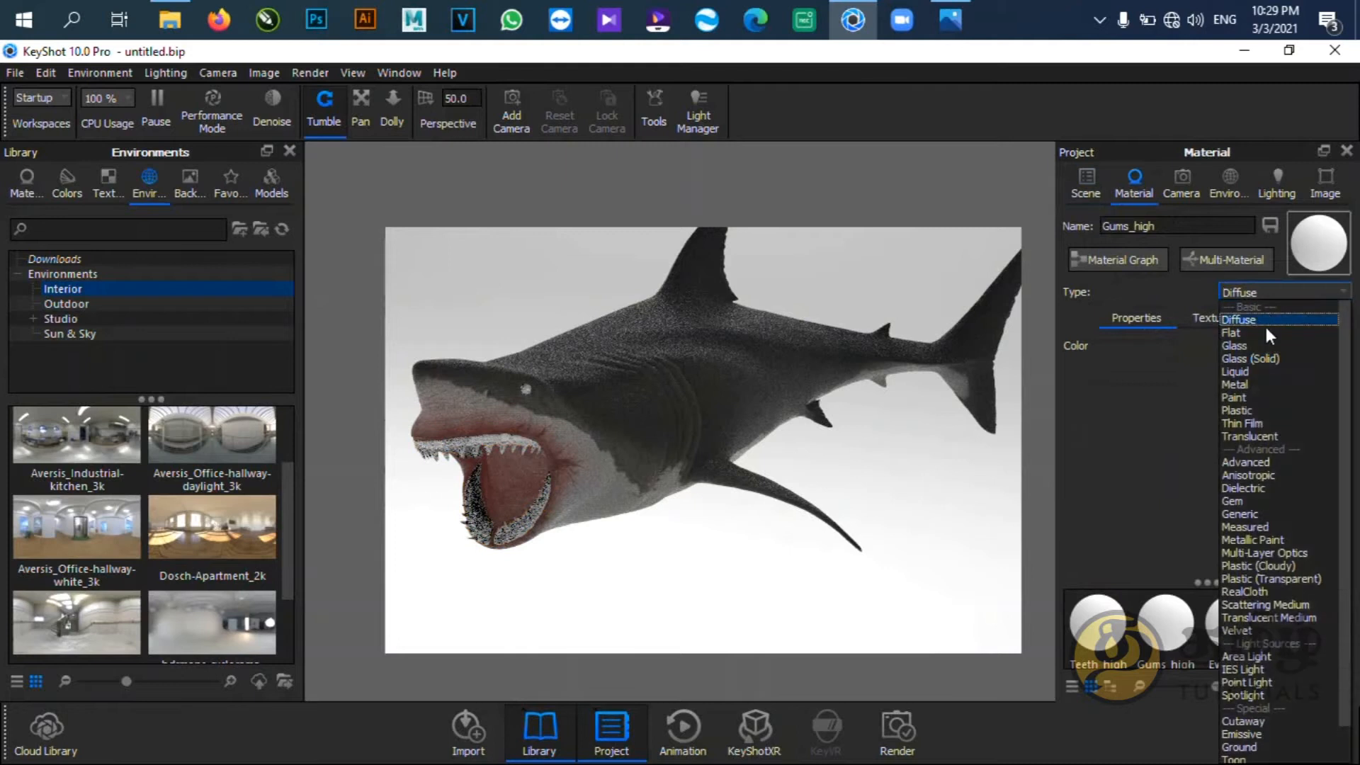
{"action": "left_click", "coordinate": [1235, 411]}
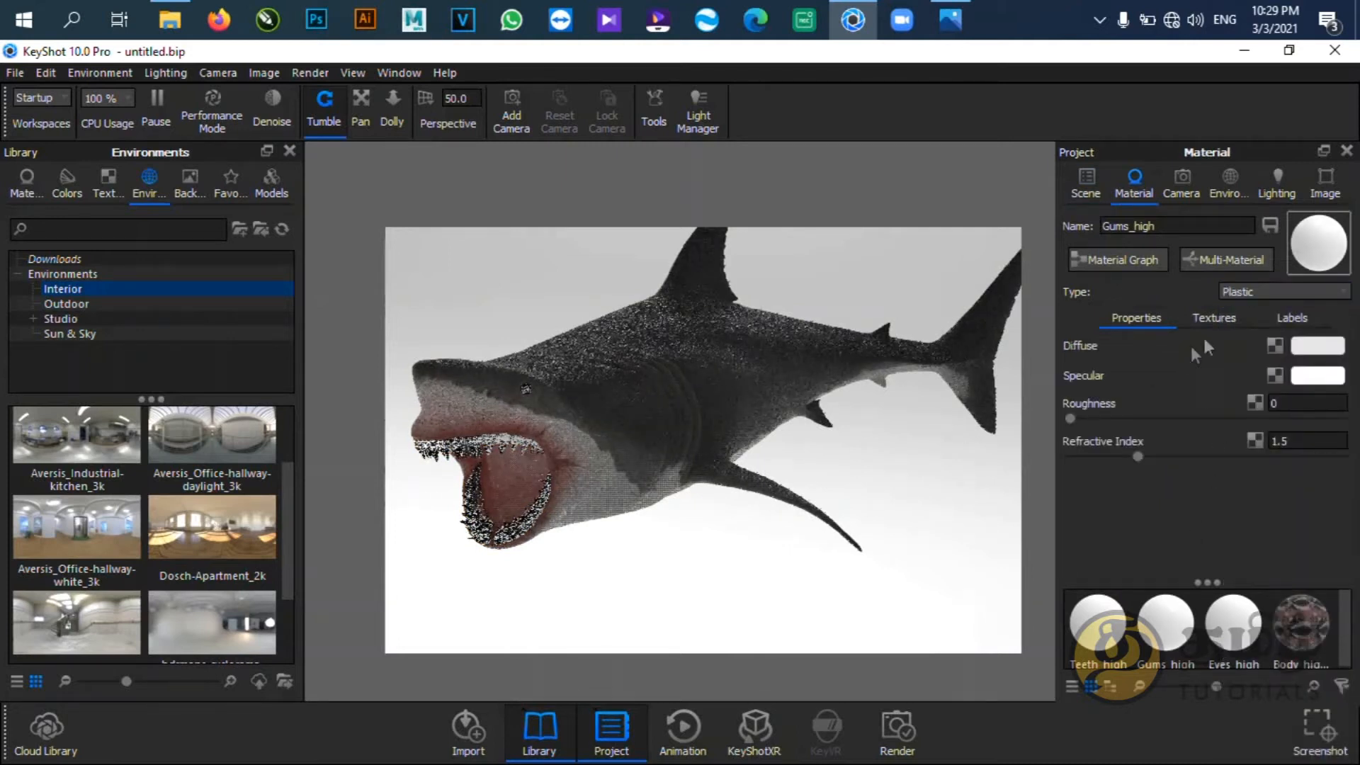
Load the mat2_c image as the diffuse texture of the Gums_high material.
{"action": "left_click", "coordinate": [1213, 318]}
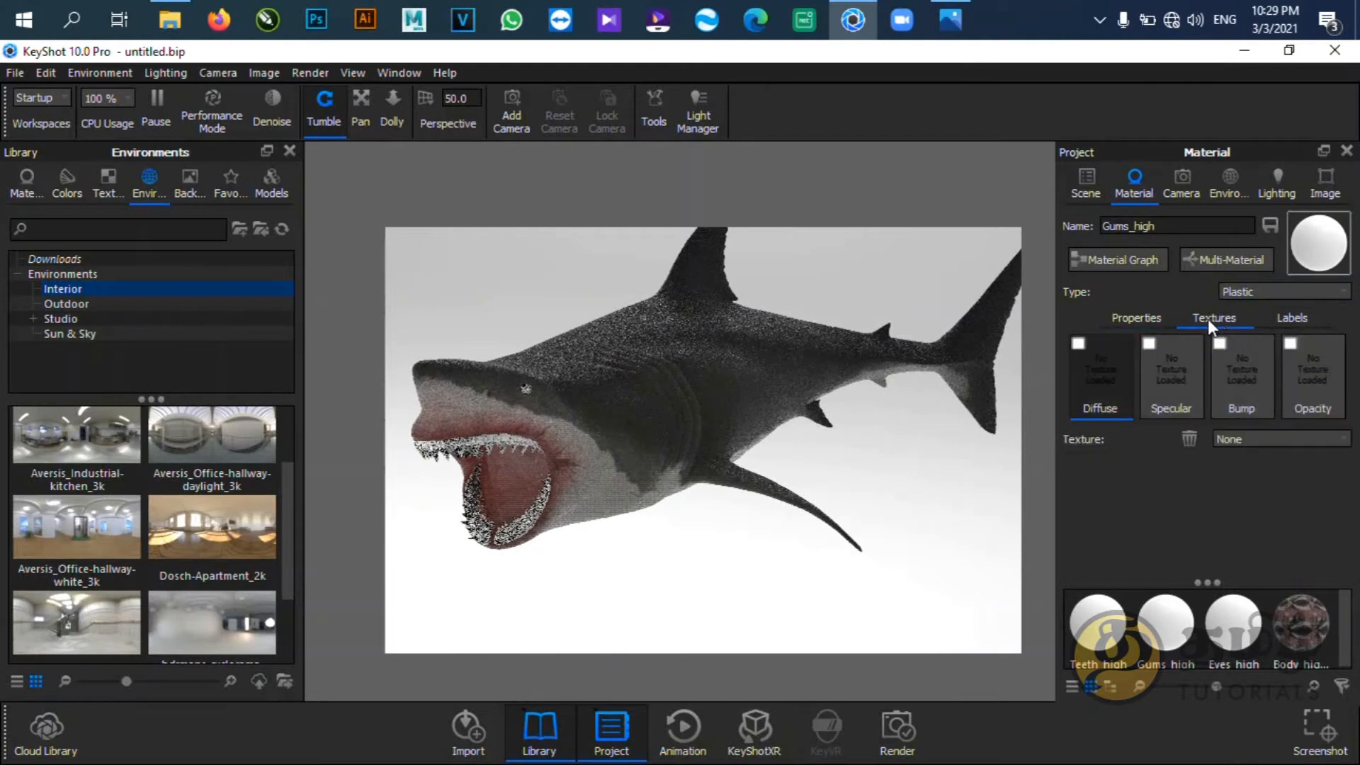
{"action": "left_click", "coordinate": [1077, 344]}
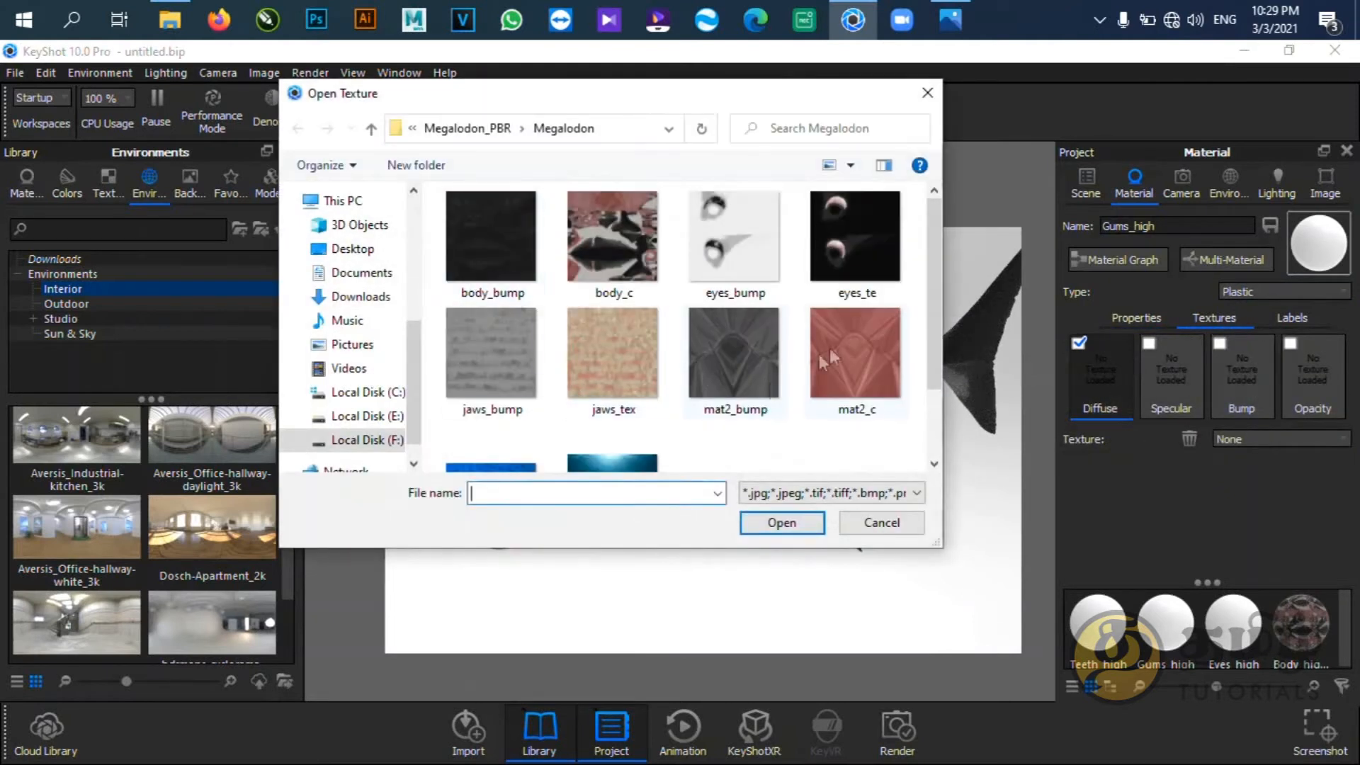
{"action": "double_click", "coordinate": [843, 354]}
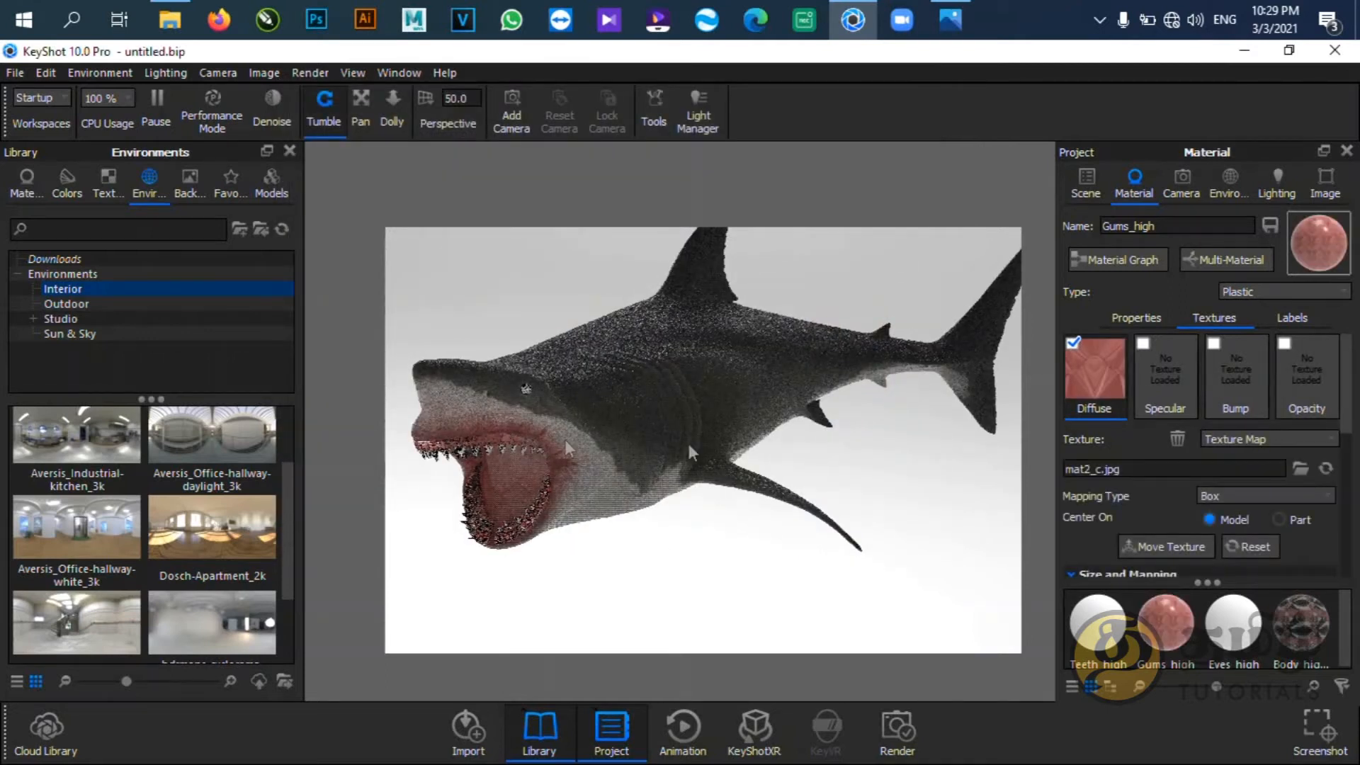
Switch the mapping type of the Gums_high diffuse texture to UV and check the gums from the front.
{"action": "left_click", "coordinate": [1235, 497]}
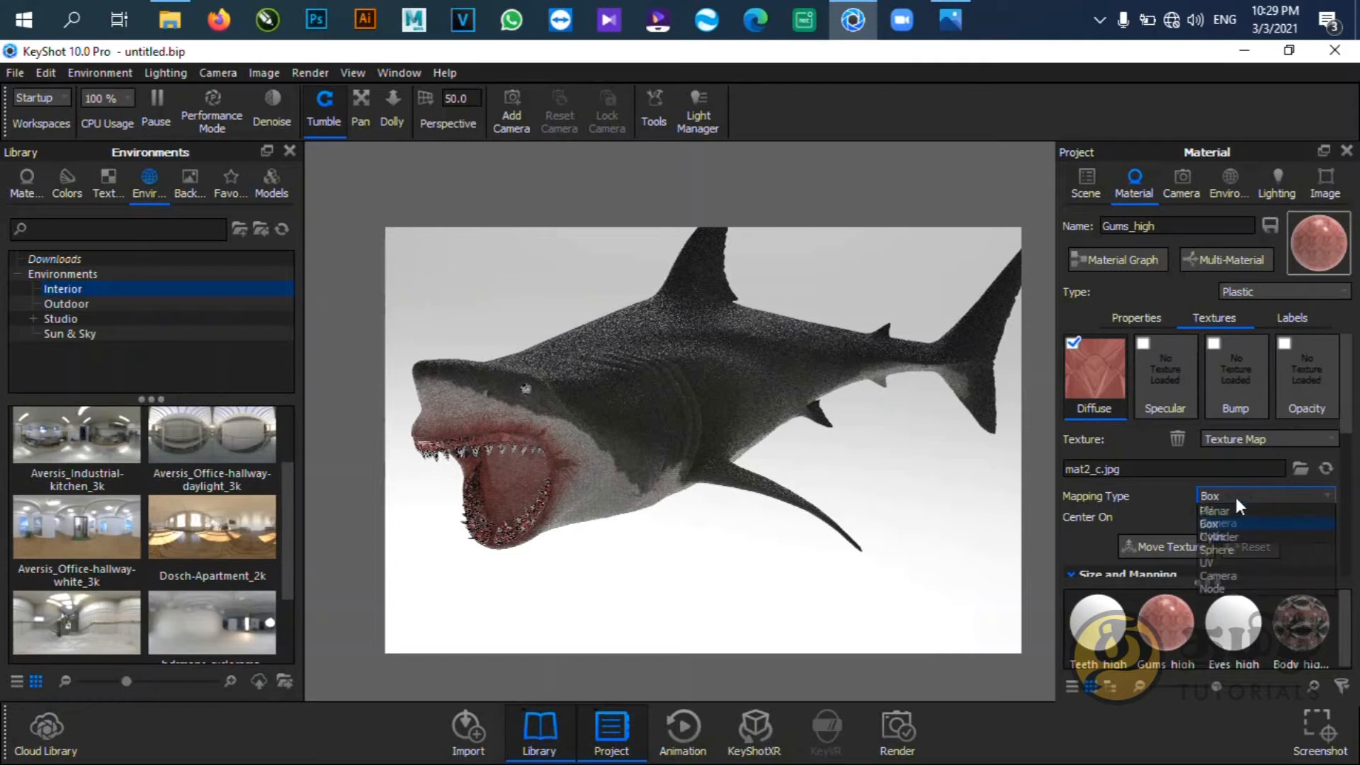
{"action": "left_click", "coordinate": [1217, 561]}
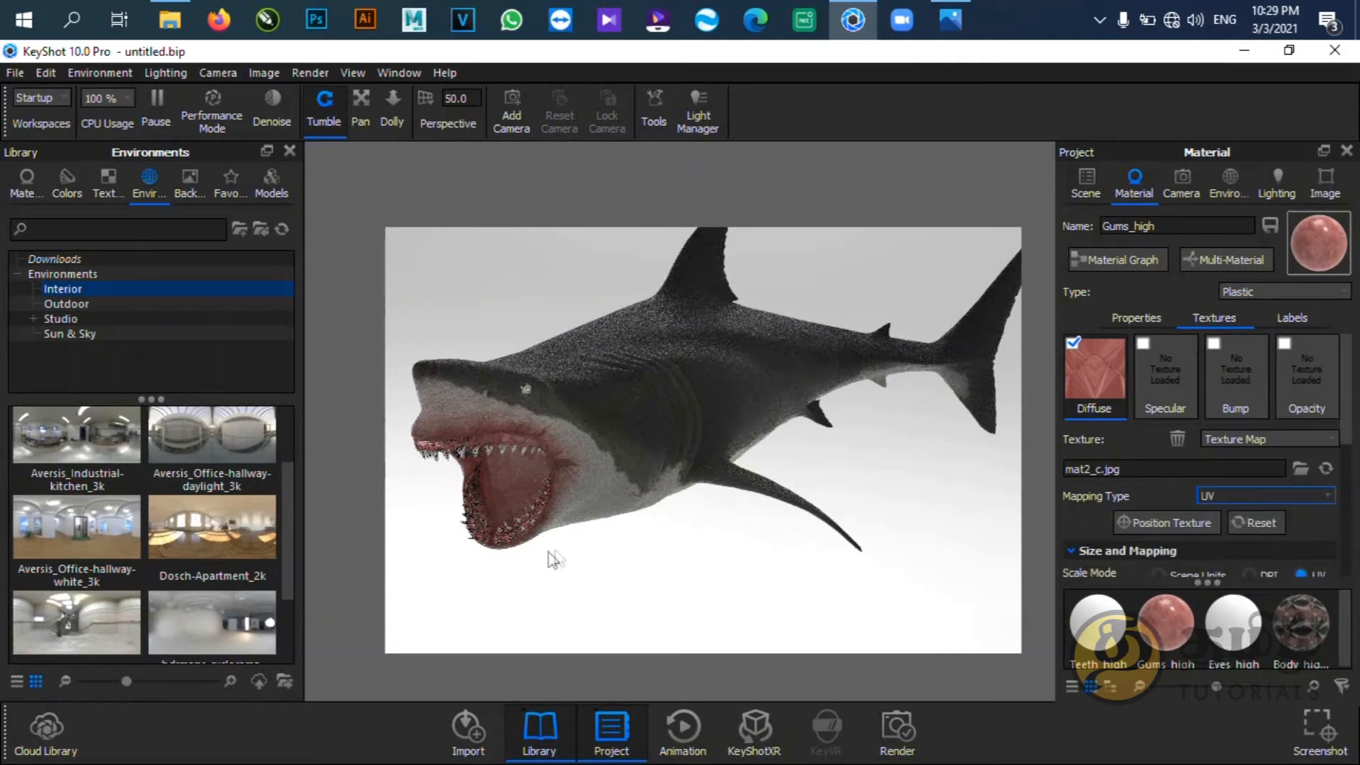
{"action": "left_click_drag", "start_coordinate": [593, 476], "coordinate": [787, 470]}
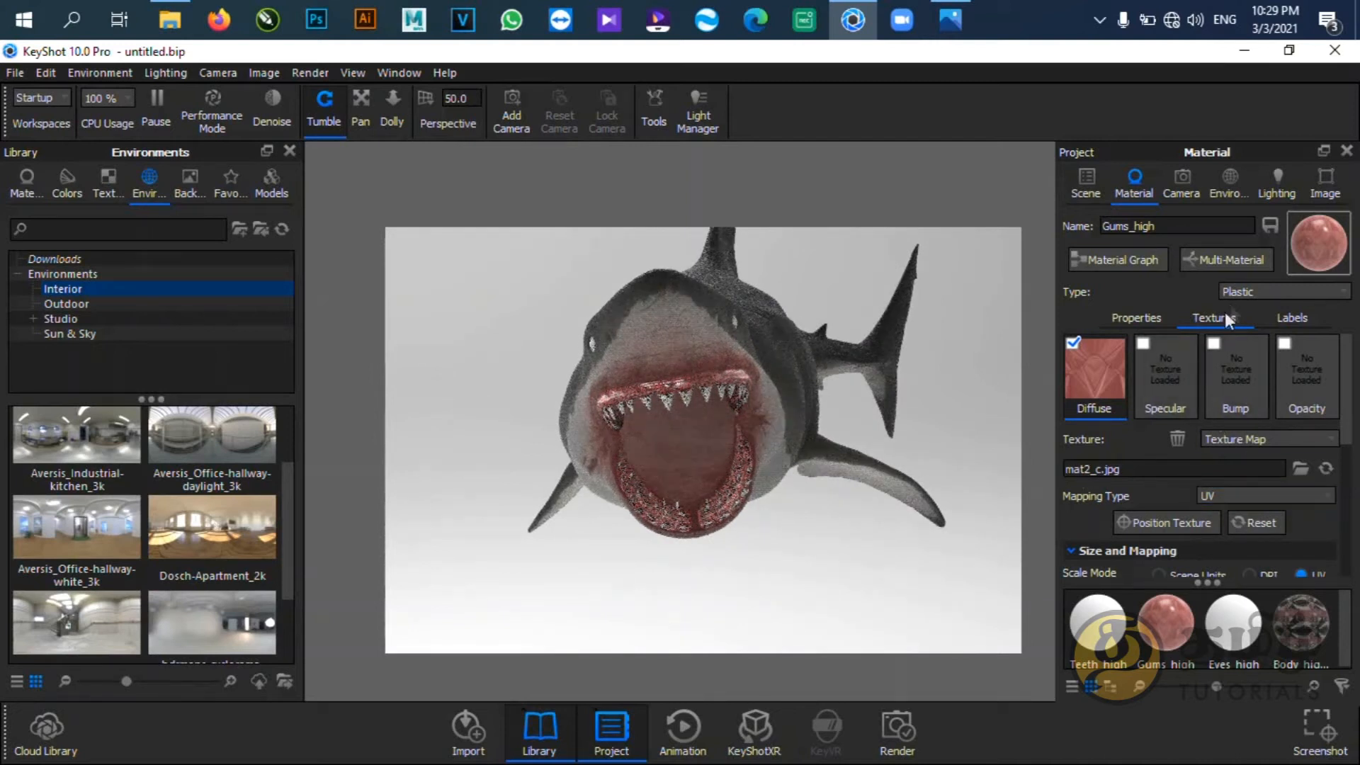
Set the roughness of the Gums_high plastic material to 1 and check the mouth on the model.
{"action": "left_click", "coordinate": [1134, 320]}
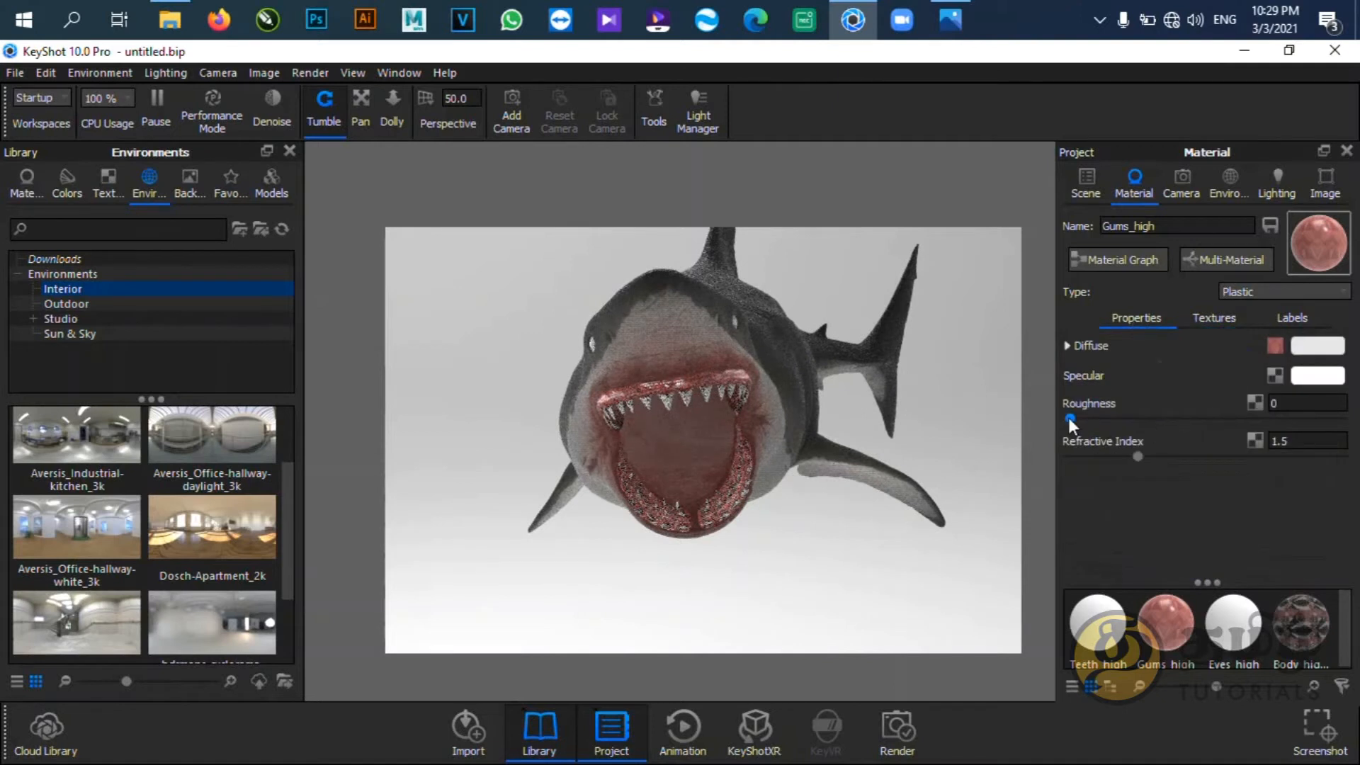
{"action": "left_click", "coordinate": [1286, 403]}
{"action": "left_click", "coordinate": [1170, 418]}
{"action": "type", "text": "1"}
{"action": "left_click_drag", "start_coordinate": [822, 551], "coordinate": [779, 552]}
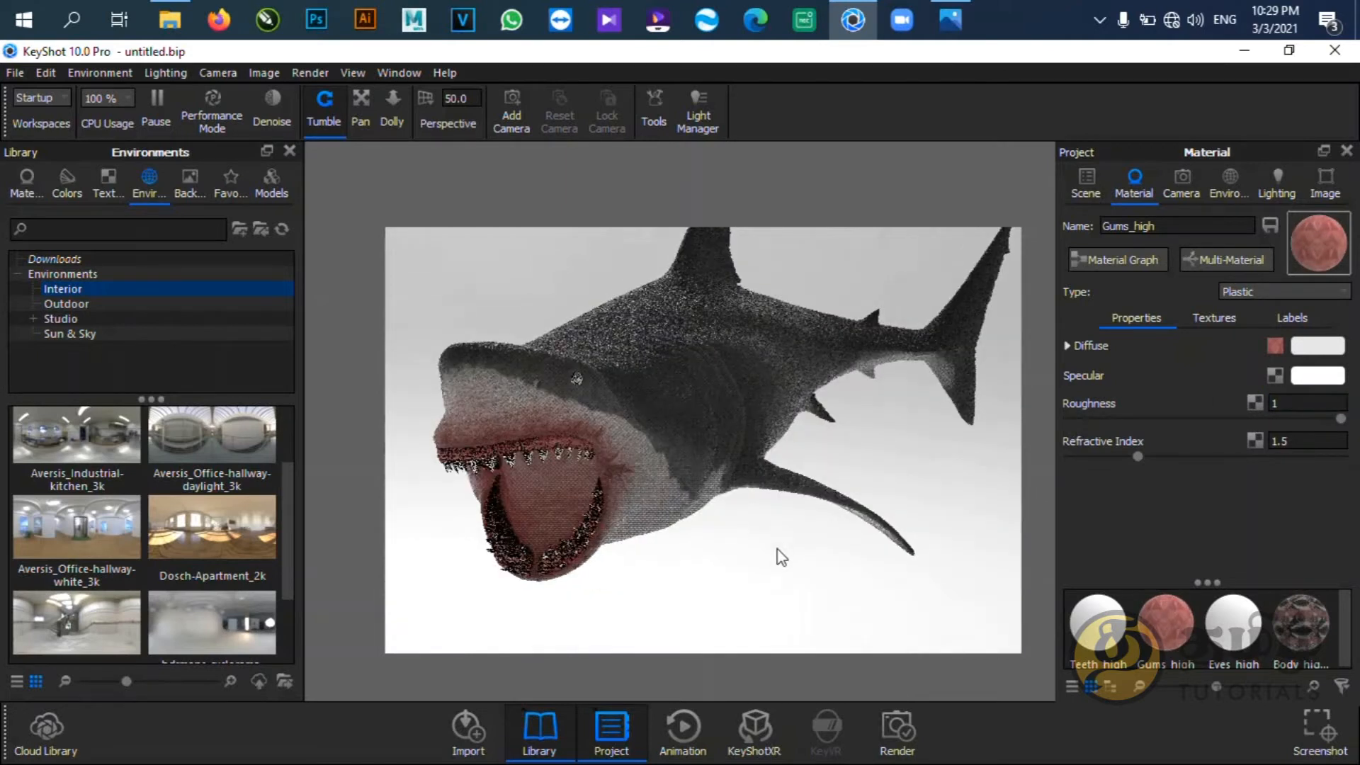
Open the Teeth_high material of part desirefx_me_003 and change its type to Plastic.
{"action": "left_click", "coordinate": [1090, 178]}
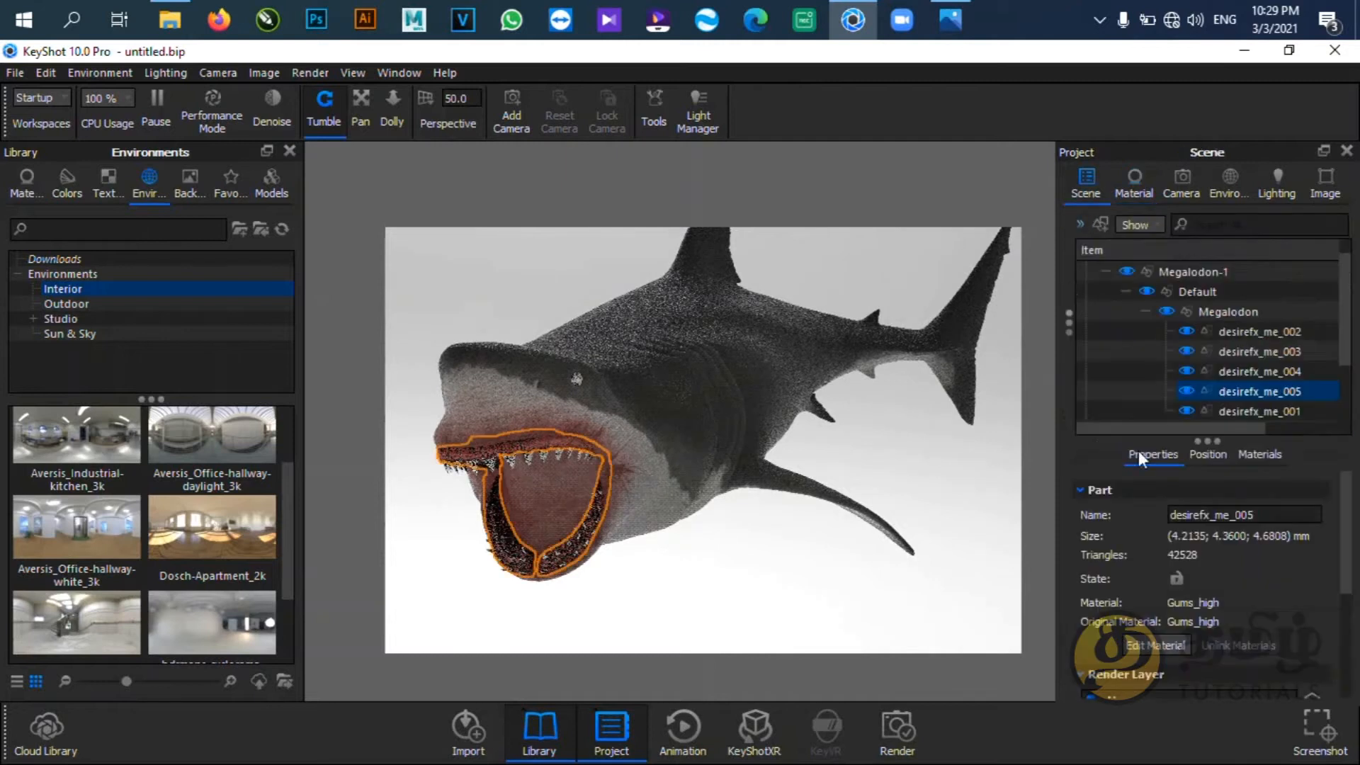
{"action": "left_click", "coordinate": [1262, 372]}
{"action": "left_click", "coordinate": [1256, 352]}
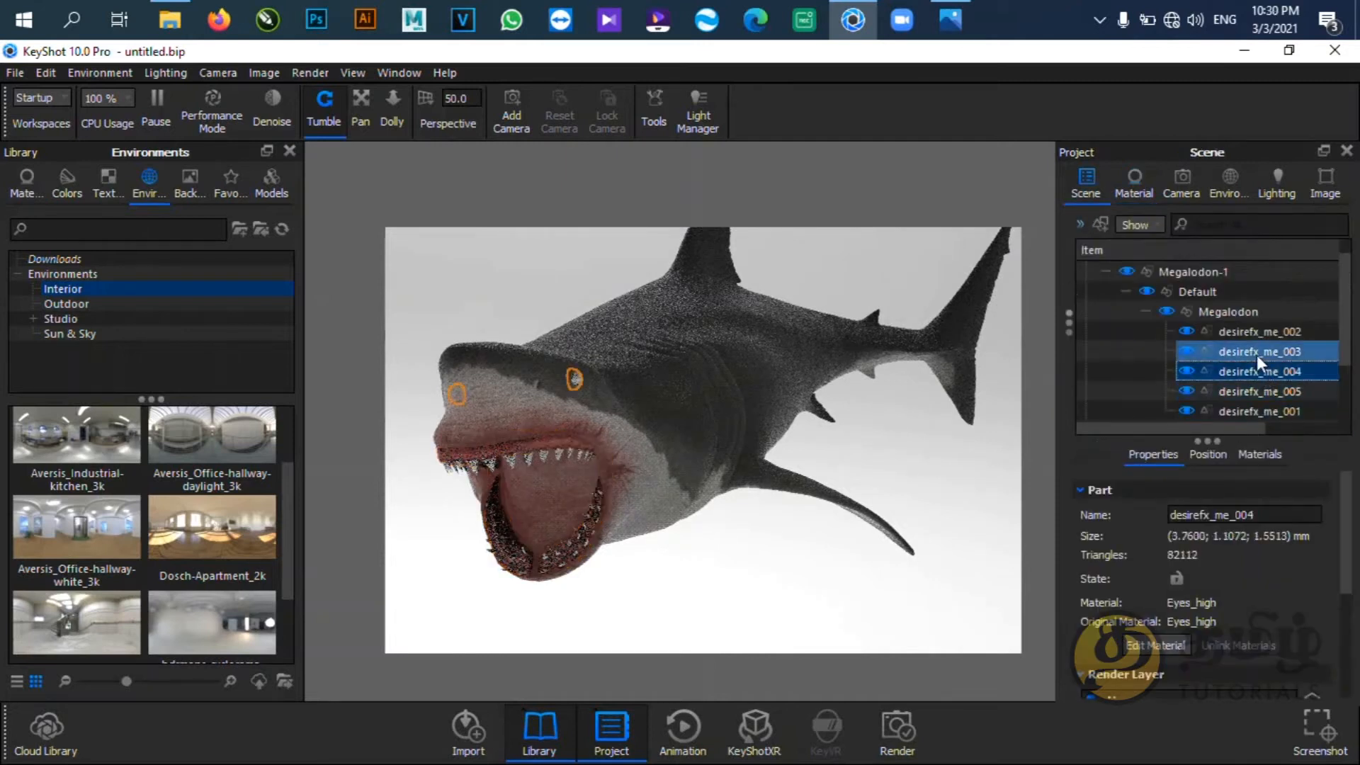
{"action": "left_click", "coordinate": [1255, 369]}
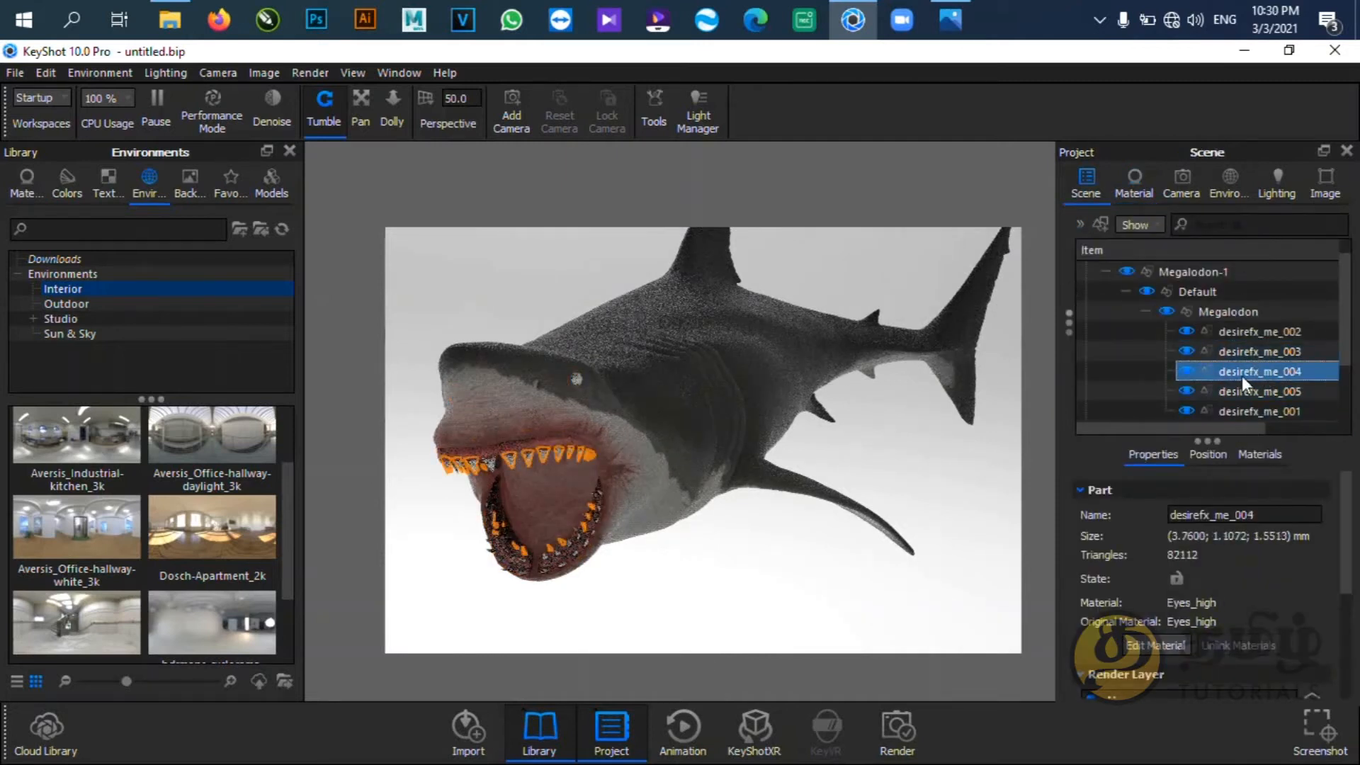
{"action": "mouse_move", "coordinate": [1248, 353]}
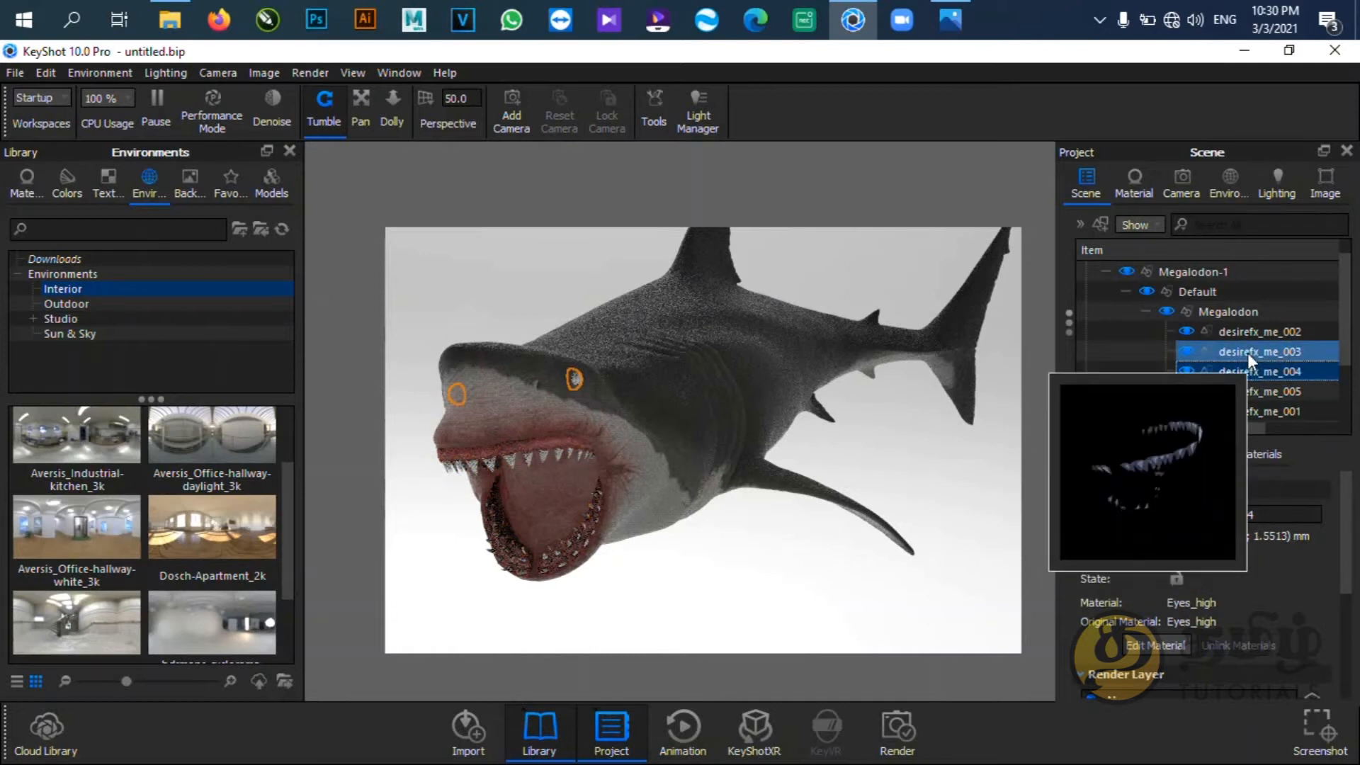
{"action": "left_click", "coordinate": [1248, 351]}
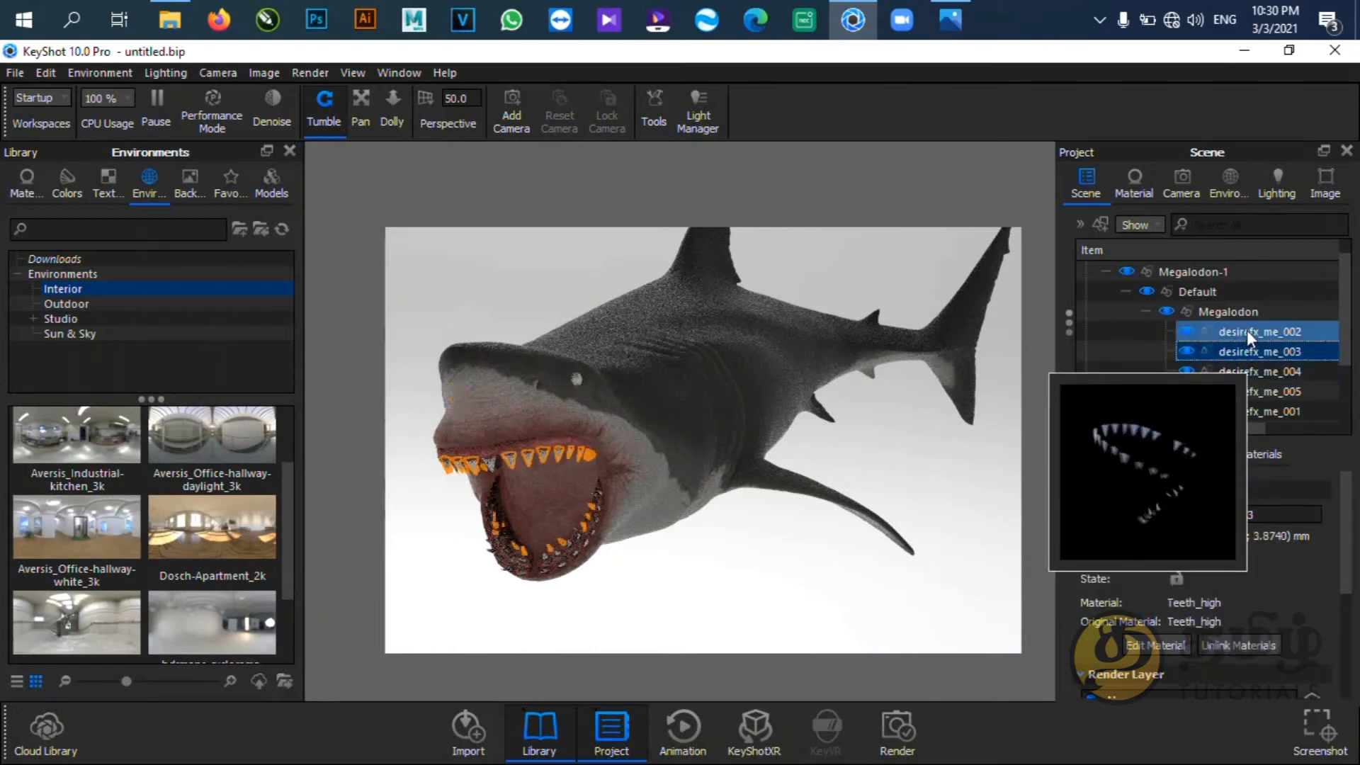
{"action": "double_click", "coordinate": [1251, 354]}
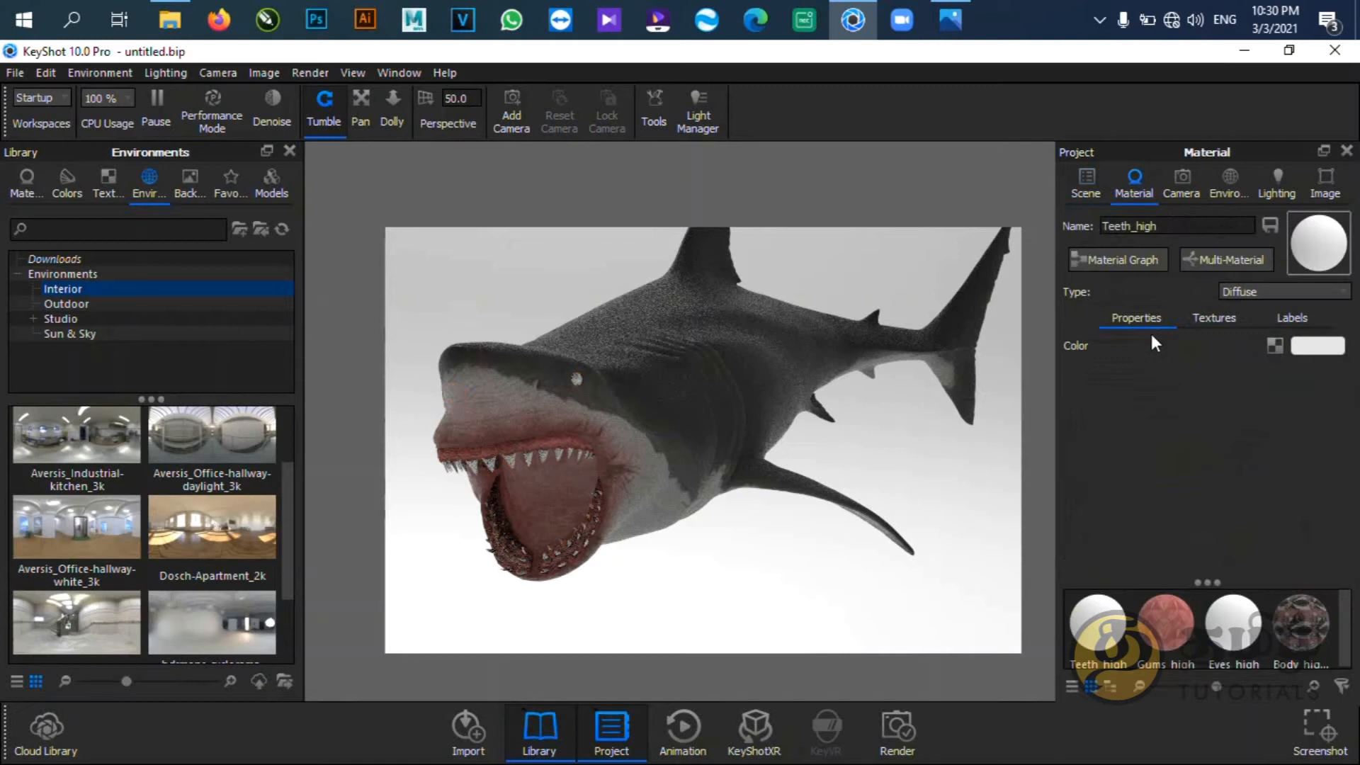
{"action": "left_click", "coordinate": [1255, 285]}
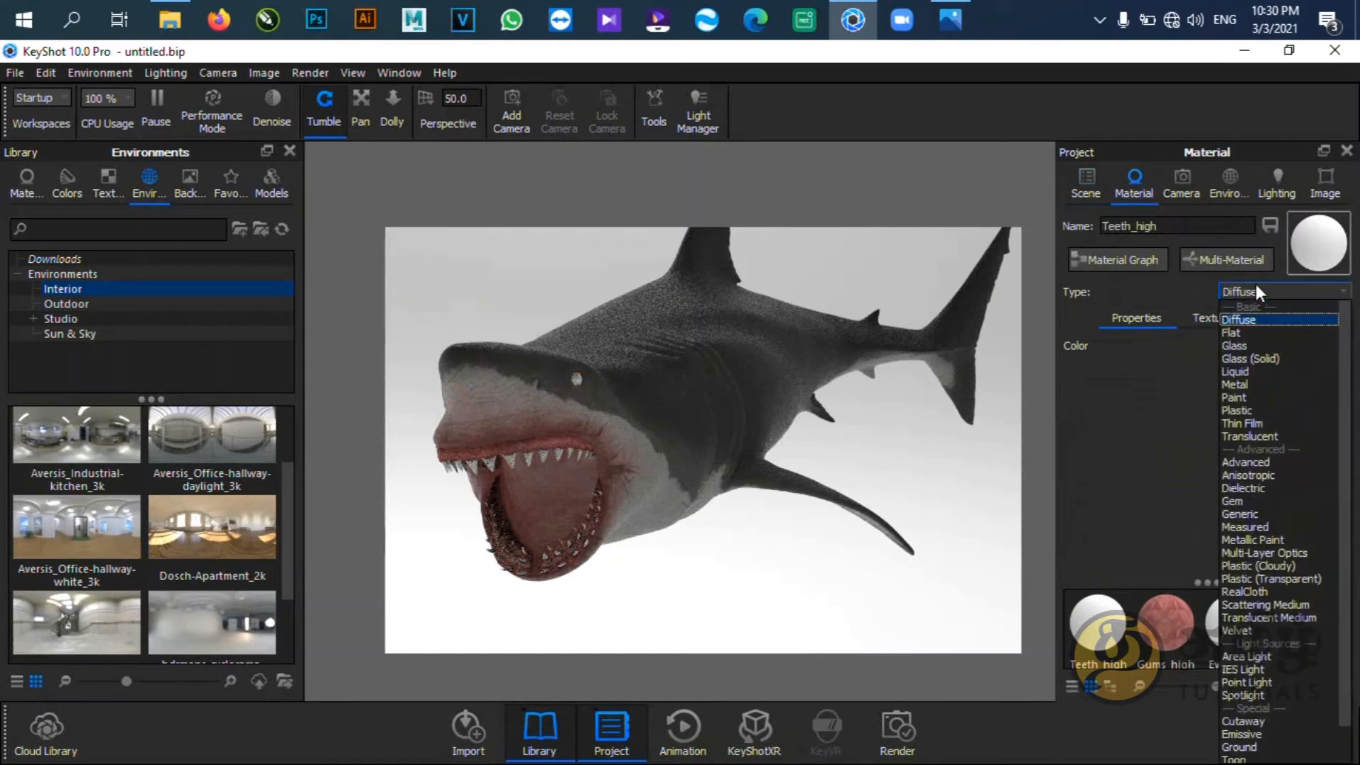
{"action": "left_click", "coordinate": [1247, 407]}
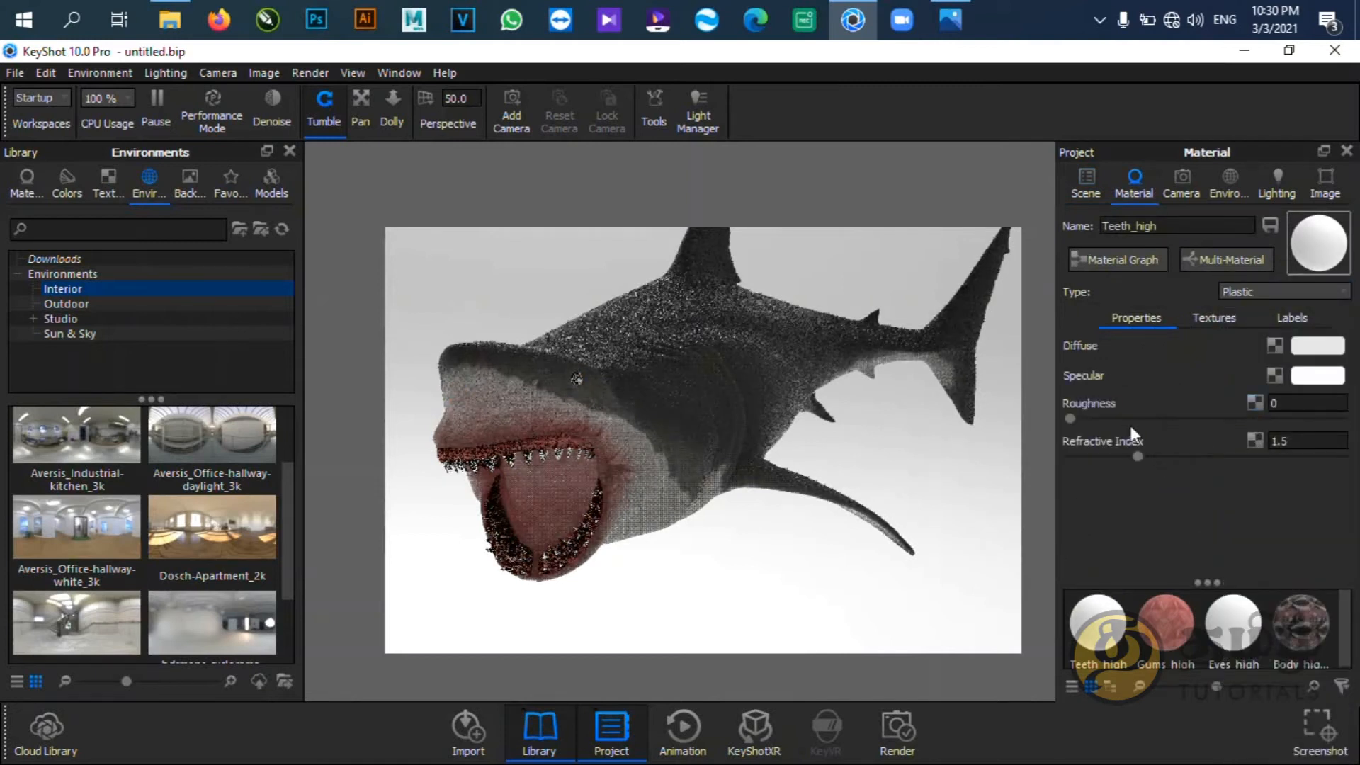
Set the roughness of the Teeth_high plastic material to 1.
{"action": "left_click_drag", "start_coordinate": [1135, 418], "coordinate": [1153, 421]}
{"action": "left_click", "coordinate": [1311, 403]}
{"action": "key", "text": "BackSpace"}
{"action": "key", "text": "BackSpace"}
{"action": "key", "text": "BackSpace"}
{"action": "key", "text": "BackSpace"}
{"action": "type", "text": "1"}
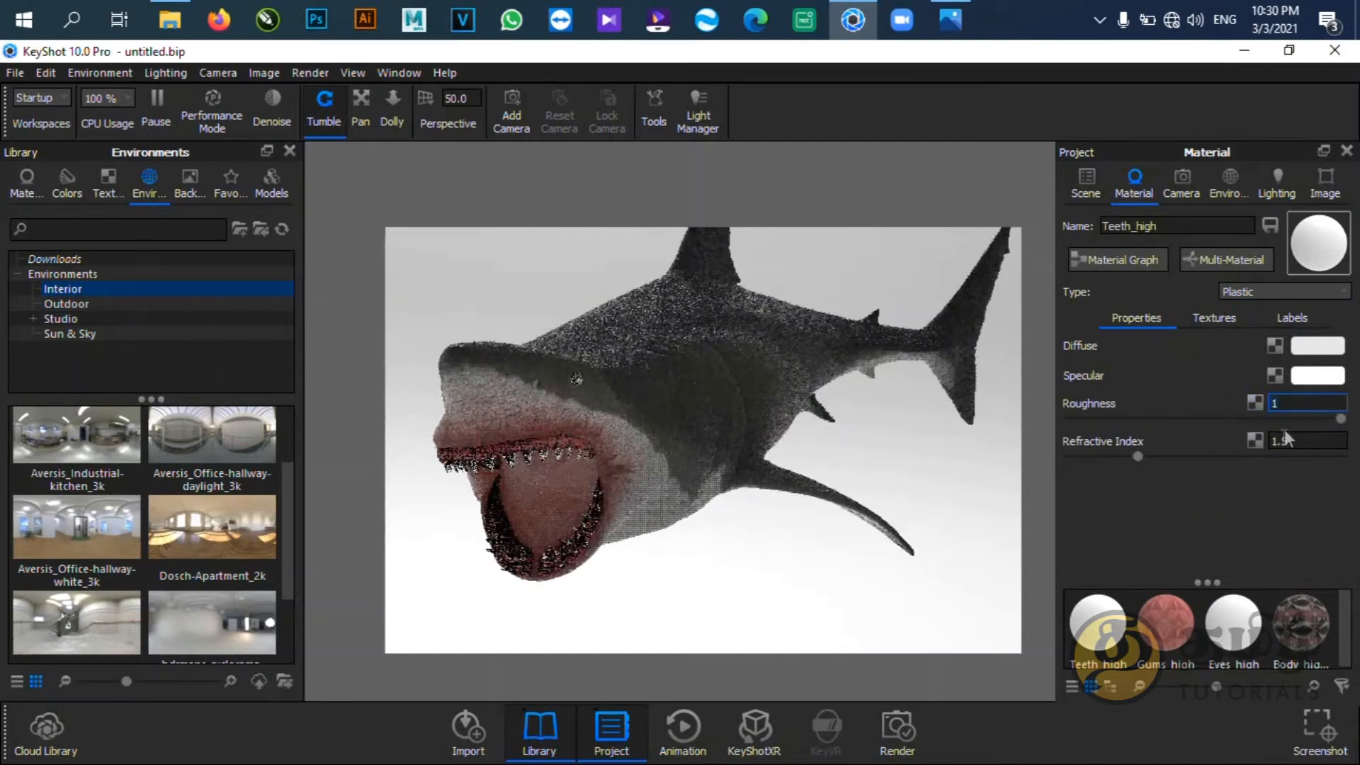
Load the jaws_tex image as the diffuse texture of the Teeth_high material and map it by UV.
{"action": "left_click", "coordinate": [1197, 322]}
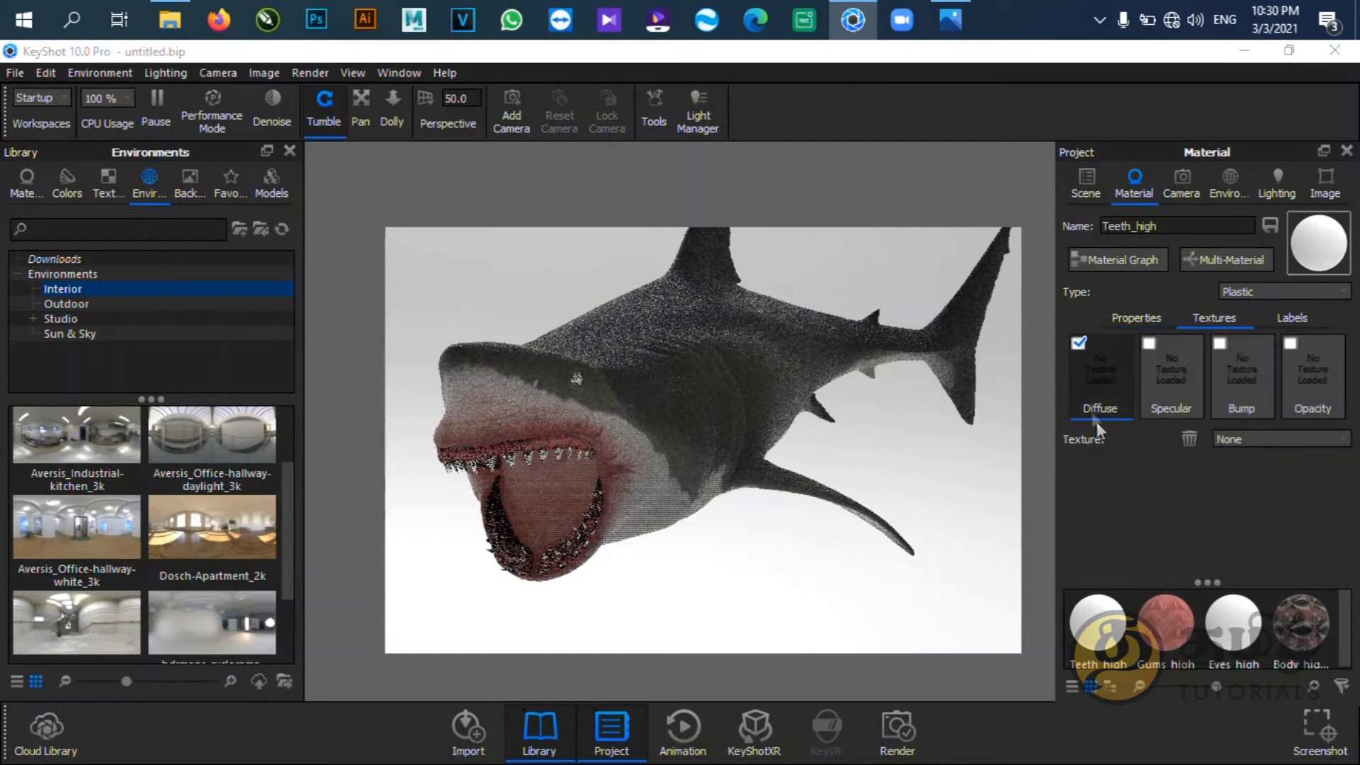
{"action": "double_click", "coordinate": [1098, 414]}
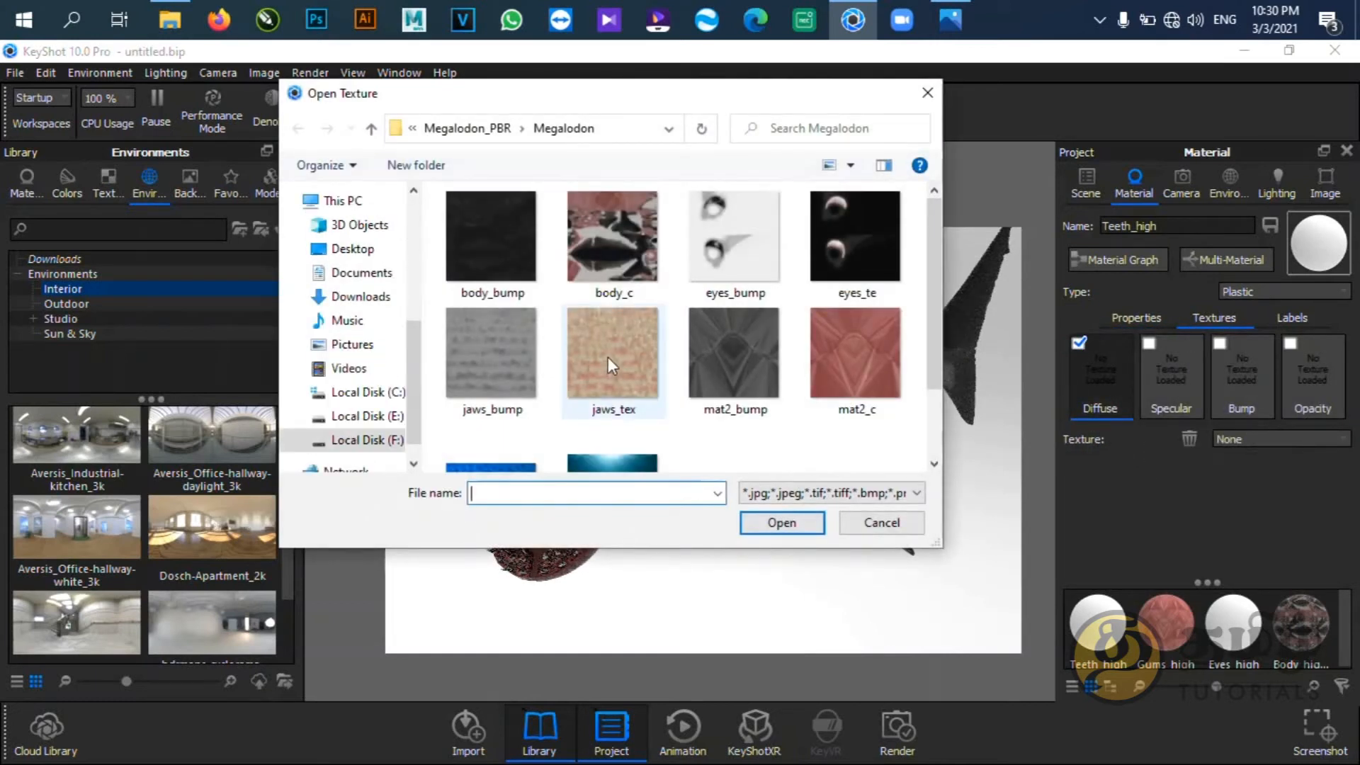
{"action": "double_click", "coordinate": [607, 357]}
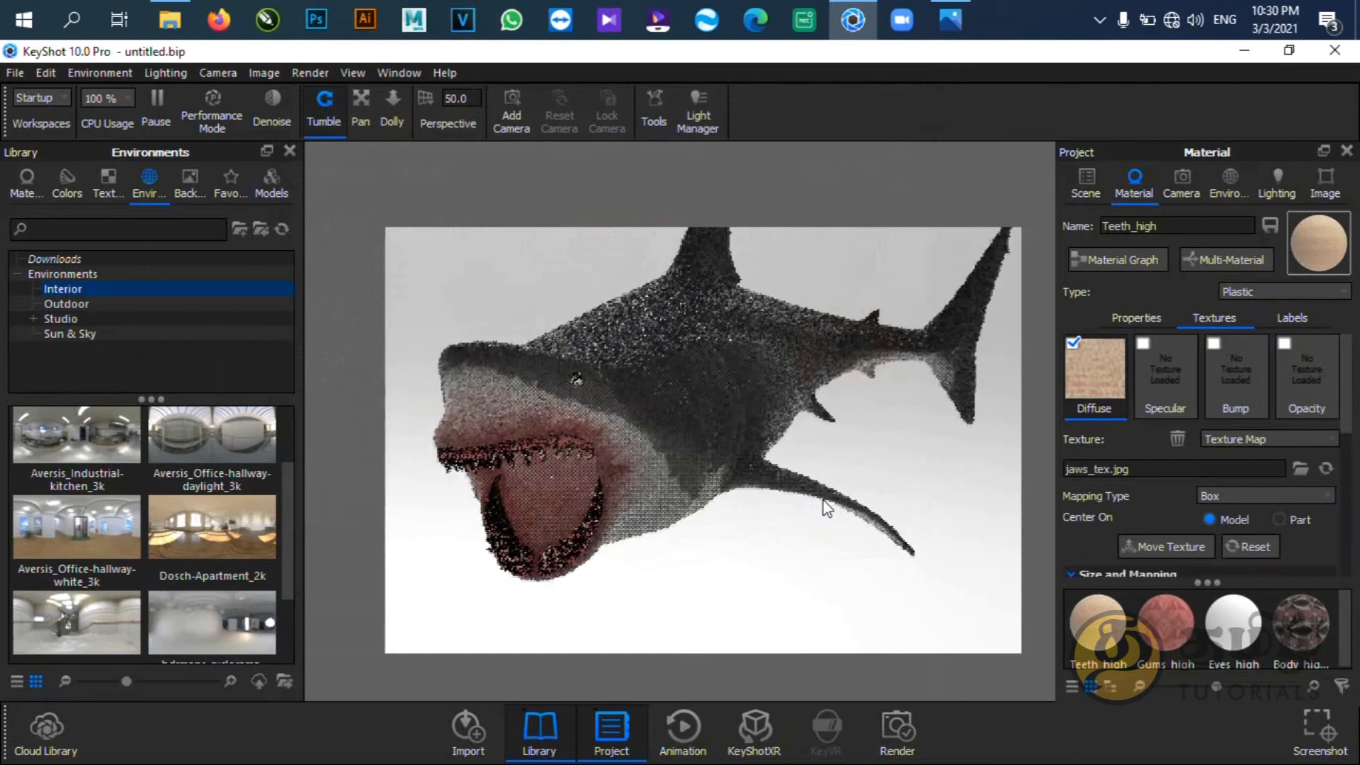
{"action": "left_click", "coordinate": [1239, 498]}
{"action": "left_click", "coordinate": [1212, 563]}
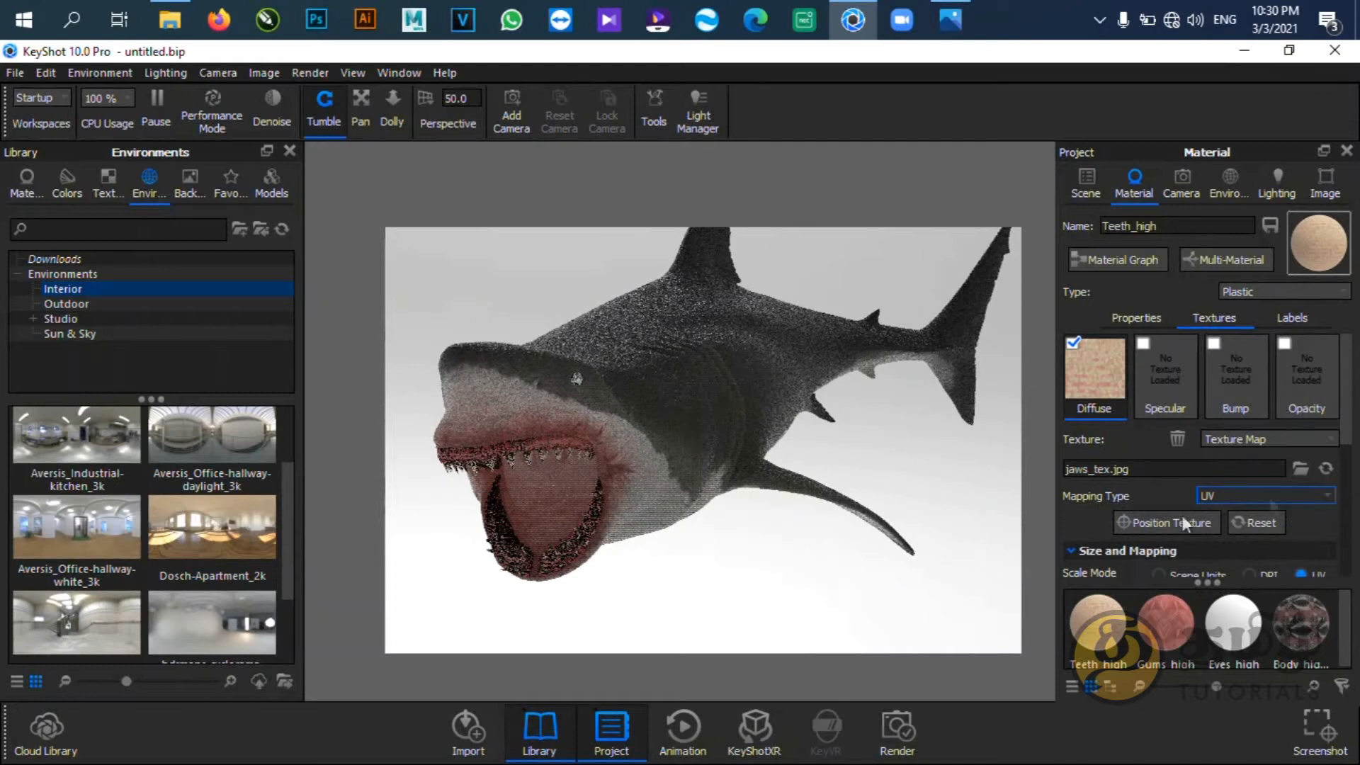
Enable the bump map of the Teeth_high material and choose the jaws_bump image for it.
{"action": "left_click", "coordinate": [1212, 409]}
{"action": "double_click", "coordinate": [497, 354]}
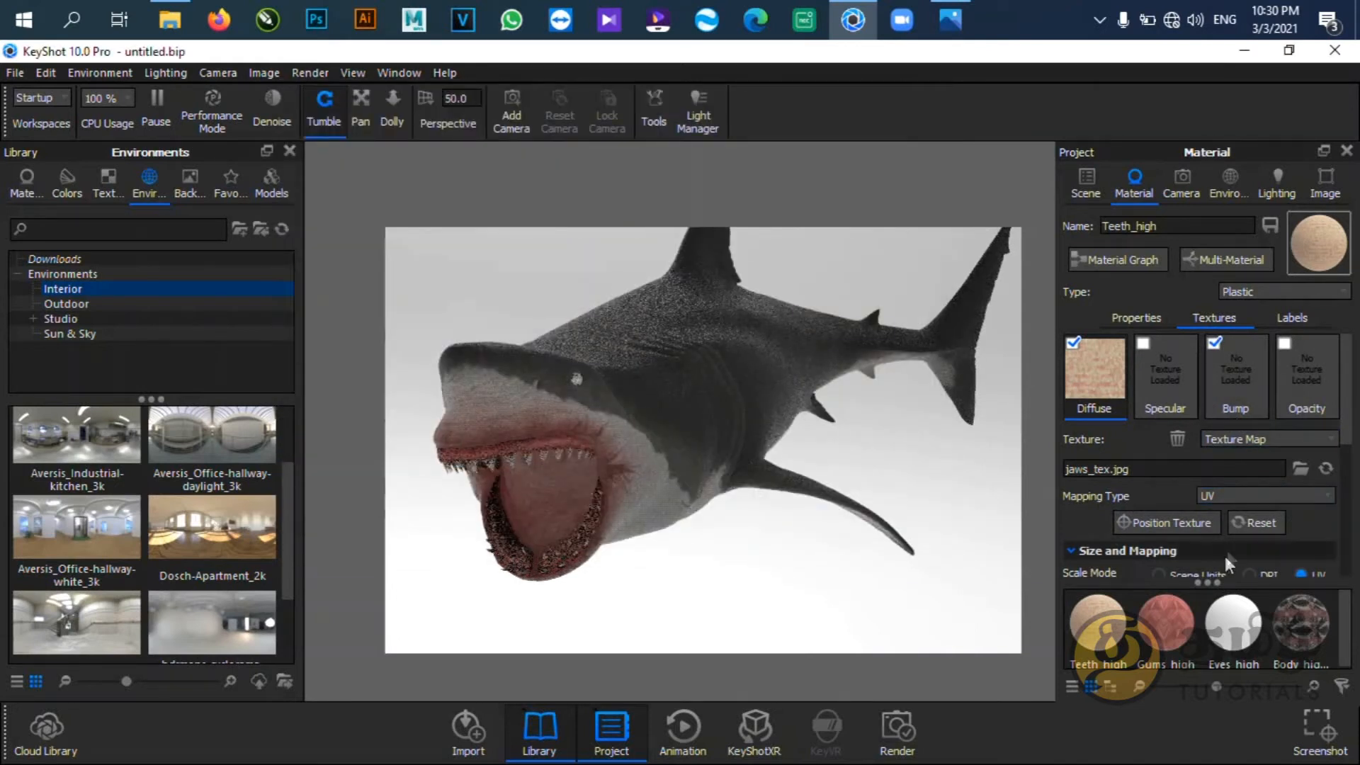
{"action": "mouse_move", "coordinate": [707, 567]}
{"action": "left_mouse_down"}
{"action": "mouse_move", "coordinate": [683, 571]}
{"action": "mouse_move", "coordinate": [710, 574]}
{"action": "left_mouse_up"}
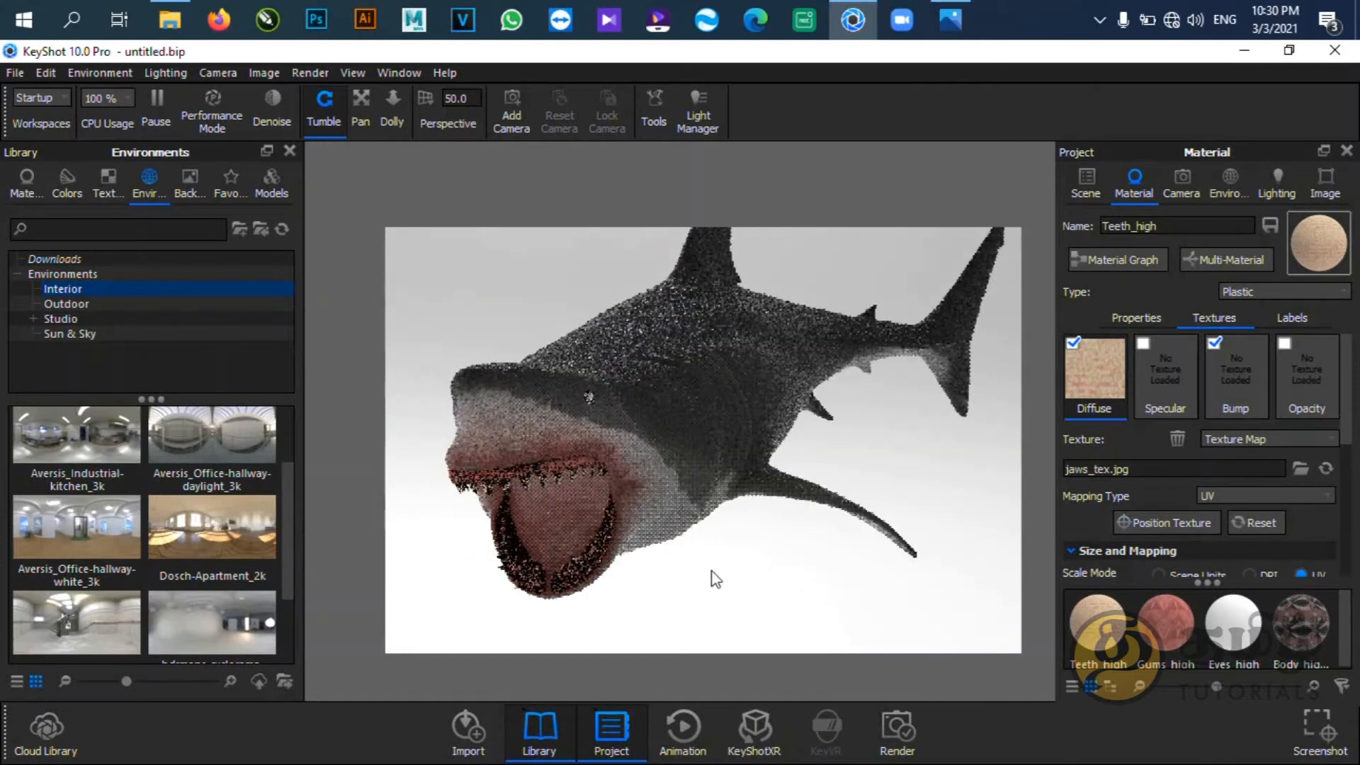
Open the Eyes_high material of part desirefx_me_004 and change its type to Glass.
{"action": "left_click", "coordinate": [1085, 183]}
{"action": "left_click", "coordinate": [1255, 333]}
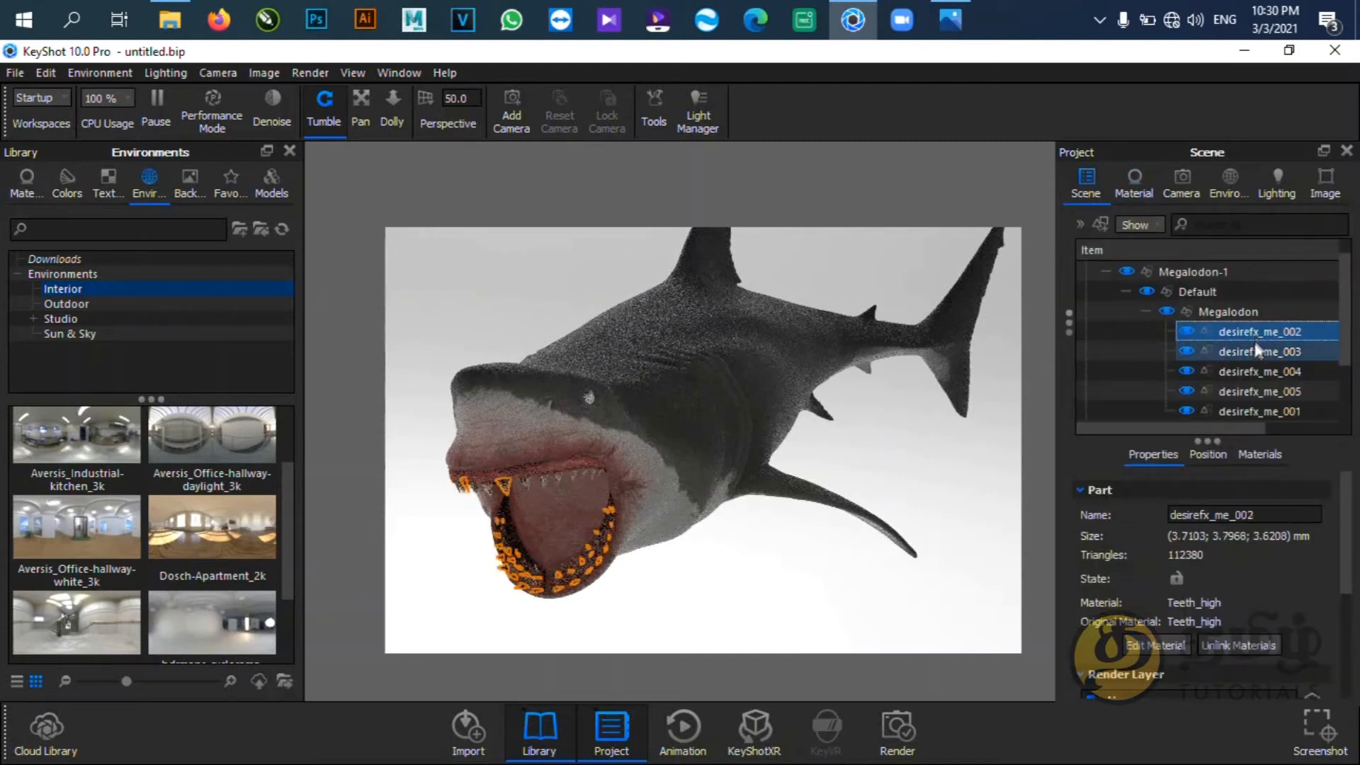
{"action": "left_click", "coordinate": [1268, 371], "text": "ctrl"}
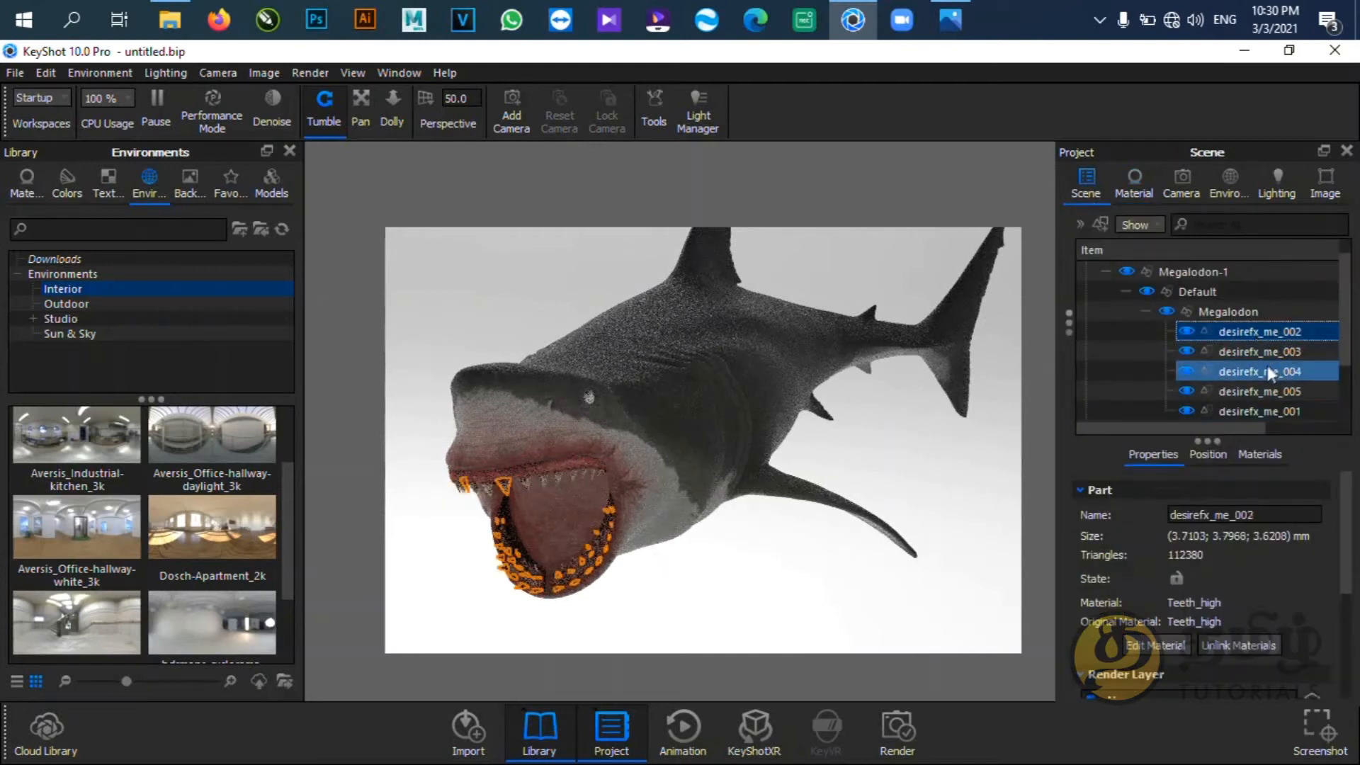
{"action": "left_click", "coordinate": [1269, 372]}
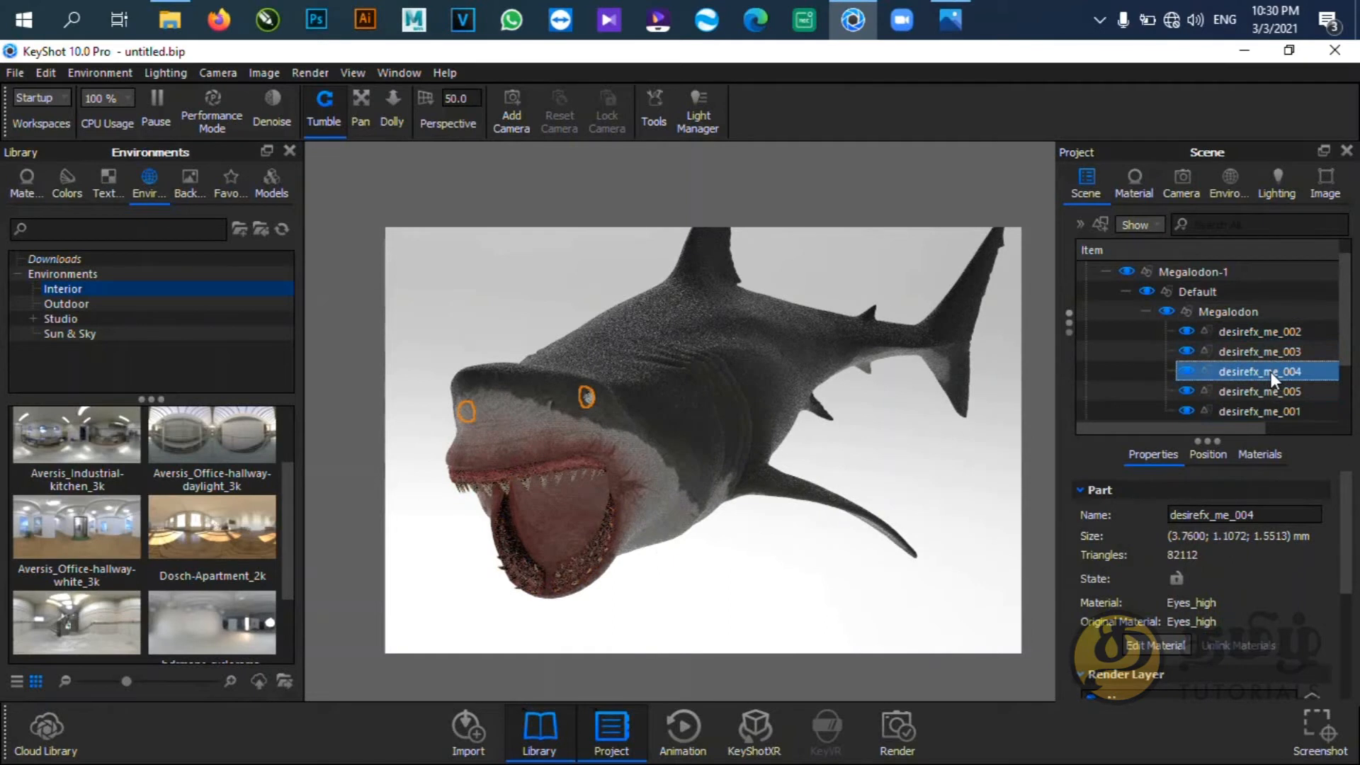
{"action": "double_click", "coordinate": [1270, 372]}
{"action": "left_click", "coordinate": [1238, 293]}
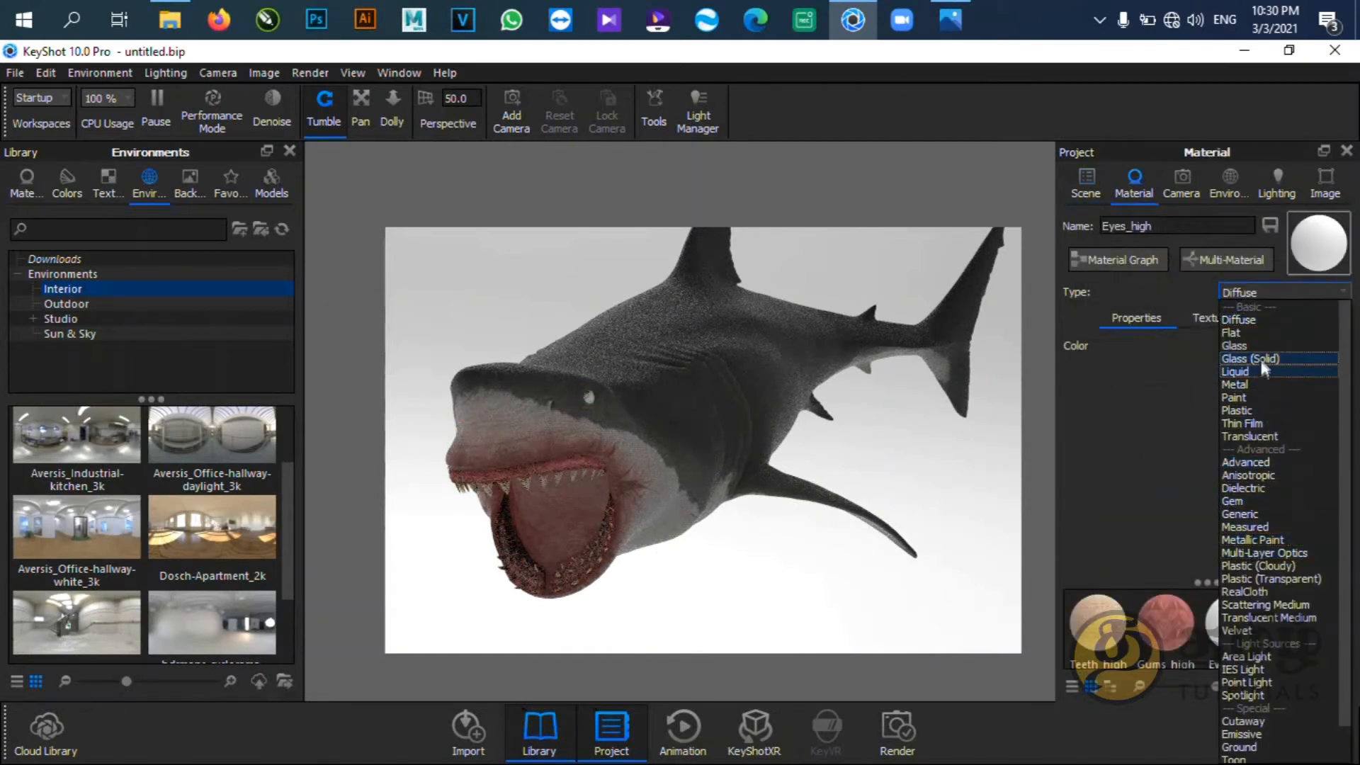
{"action": "left_click", "coordinate": [1242, 346]}
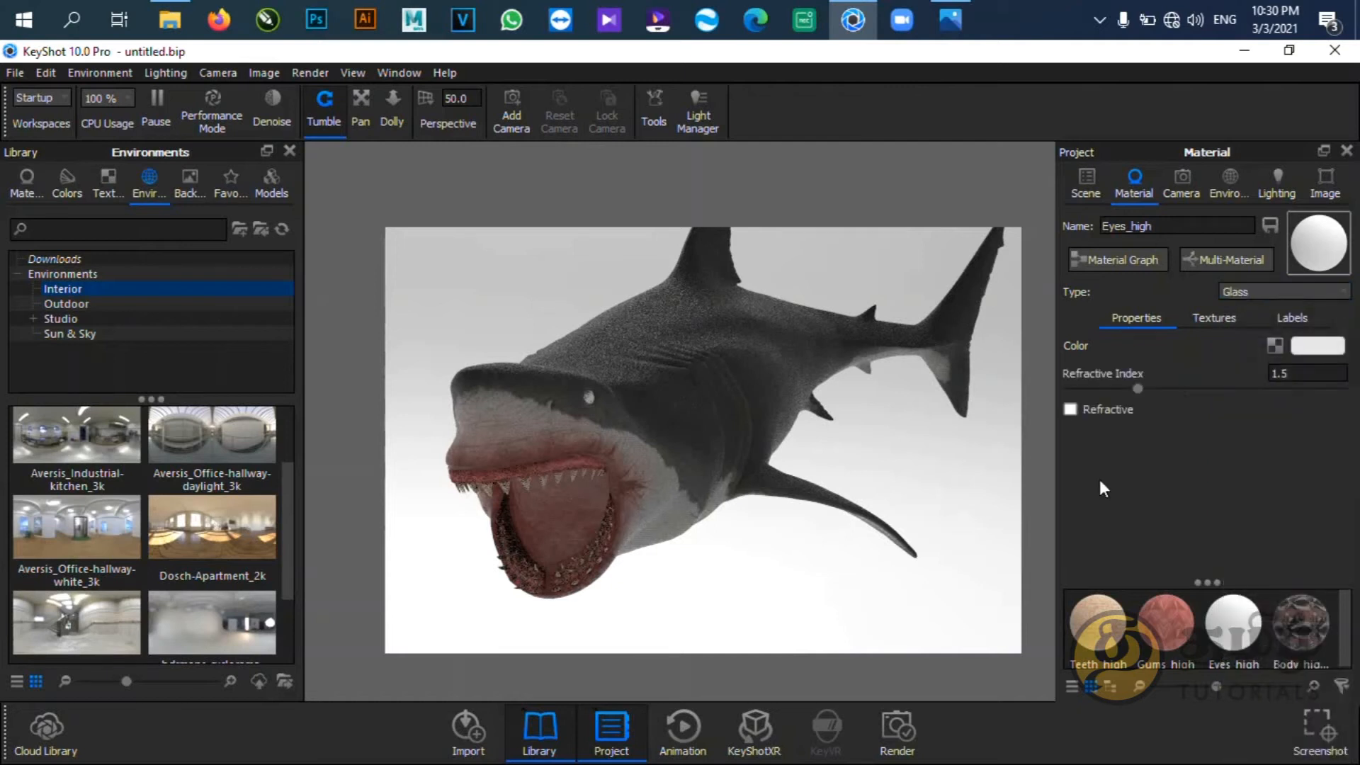
Set the refractive index of the Eyes_high glass material to 1.
{"action": "scroll", "coordinate": [862, 494], "scroll_direction": "up", "scroll_amount": 5}
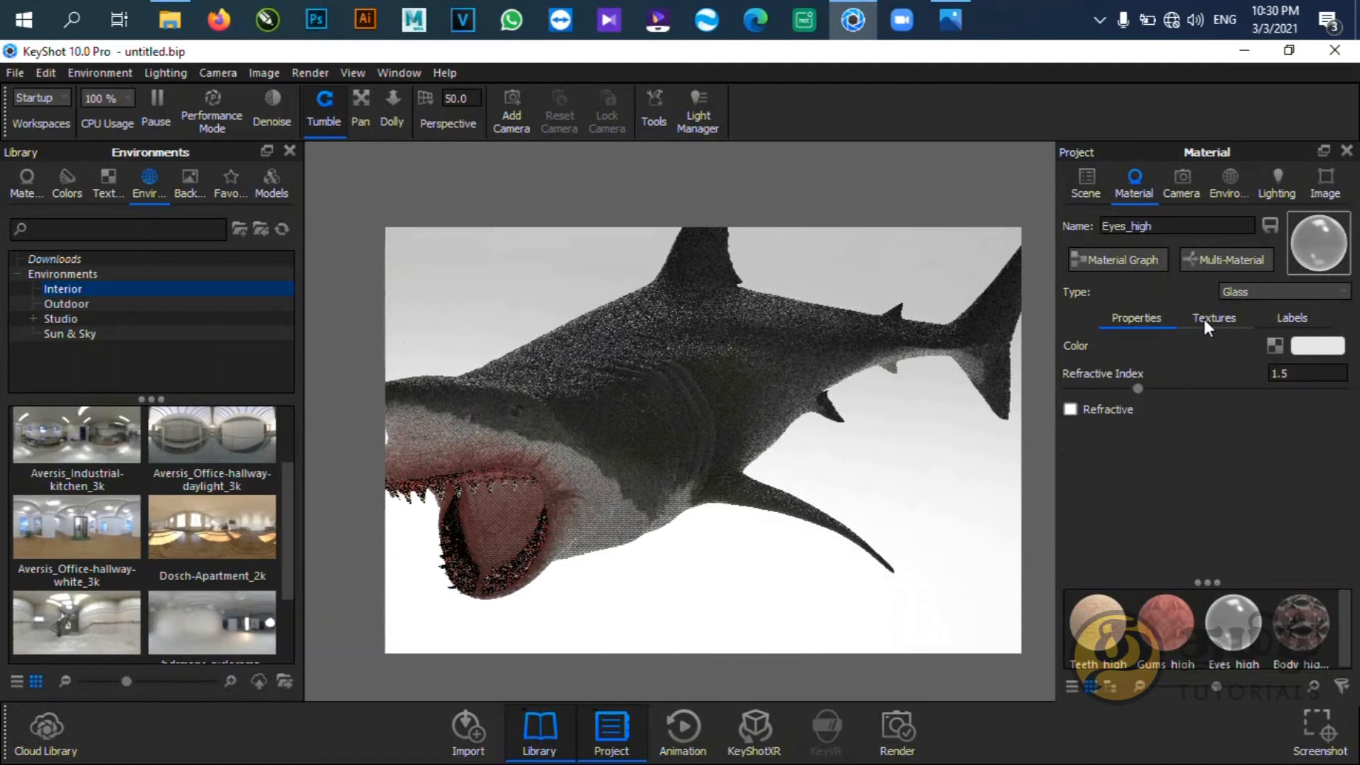
{"action": "left_click", "coordinate": [1299, 373]}
{"action": "key", "text": "Return"}
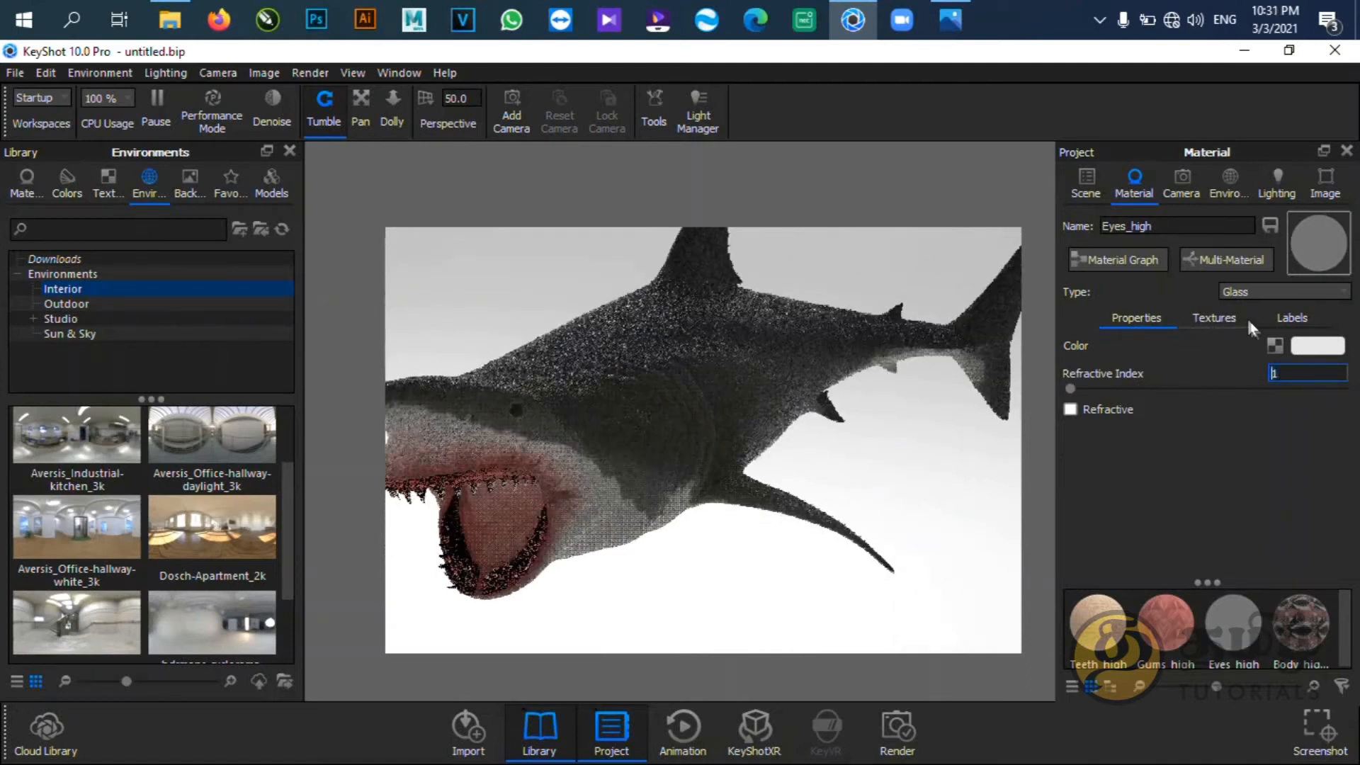
Load eyes_te as the color texture of the Eyes_high material with UV mapping, and choose eyes_bump for its bump map.
{"action": "left_click", "coordinate": [1210, 323]}
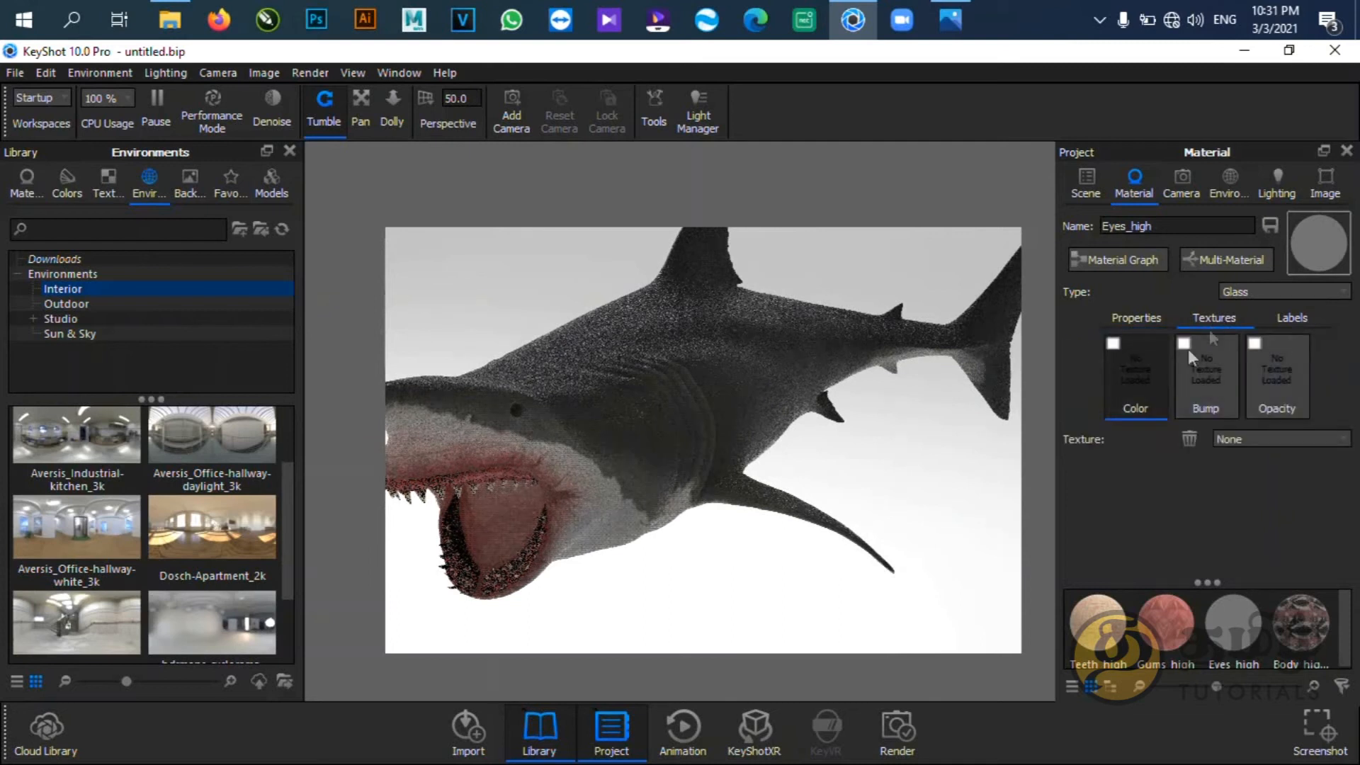
{"action": "left_click", "coordinate": [1115, 342]}
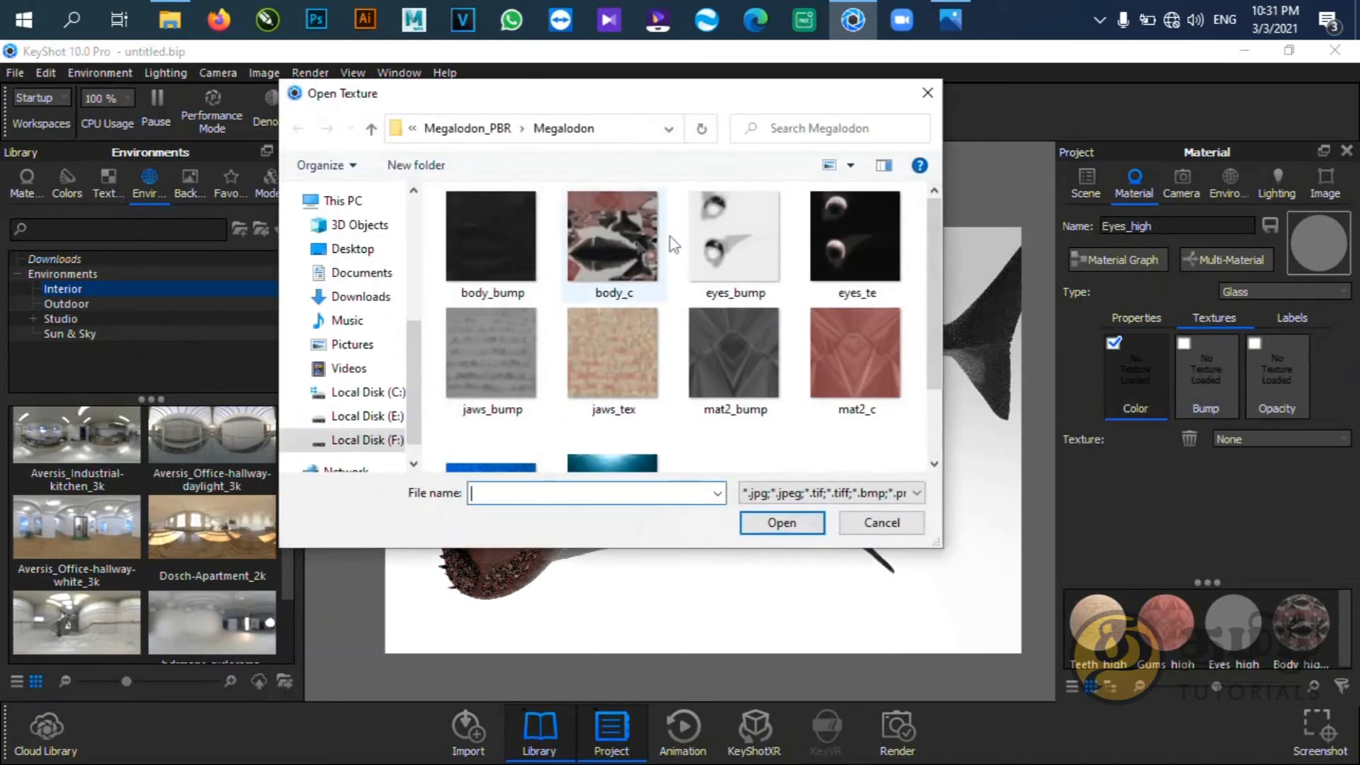
{"action": "double_click", "coordinate": [857, 248]}
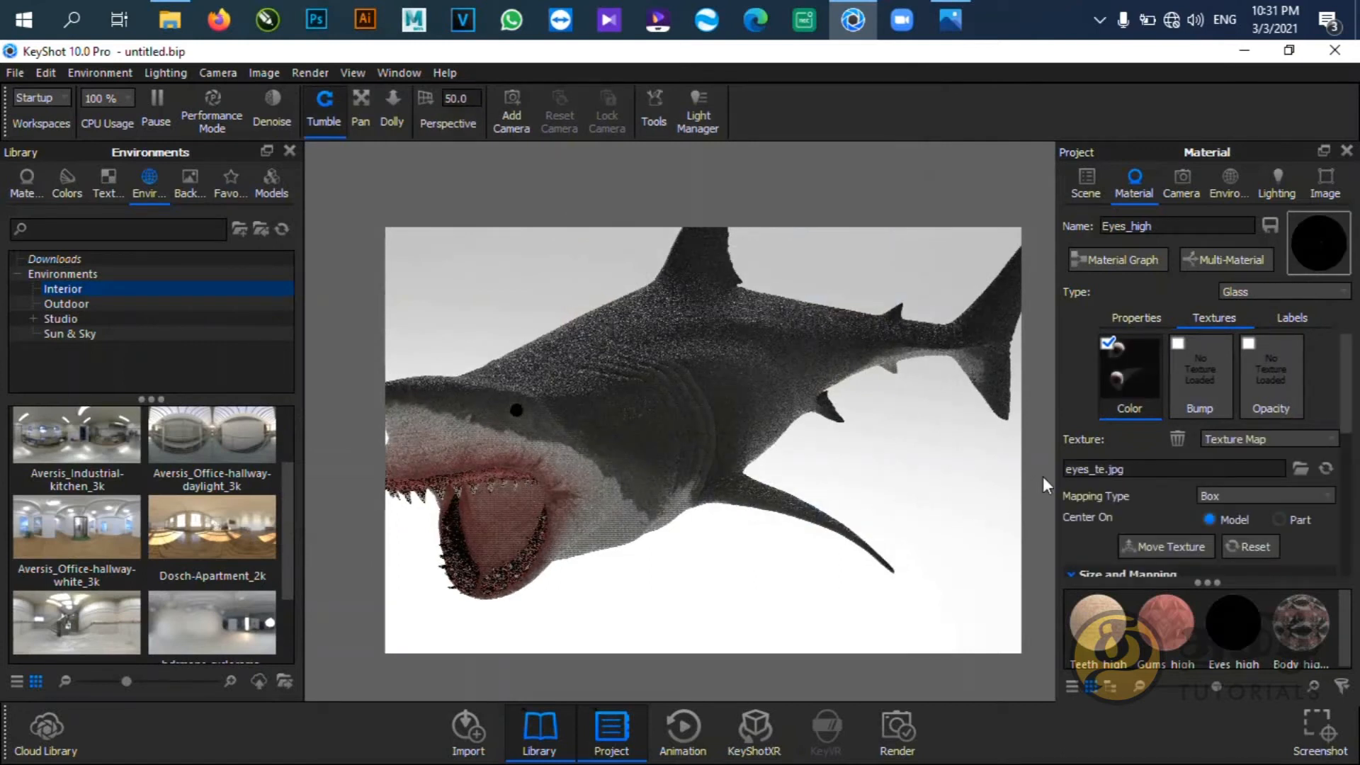
{"action": "left_click", "coordinate": [1232, 495]}
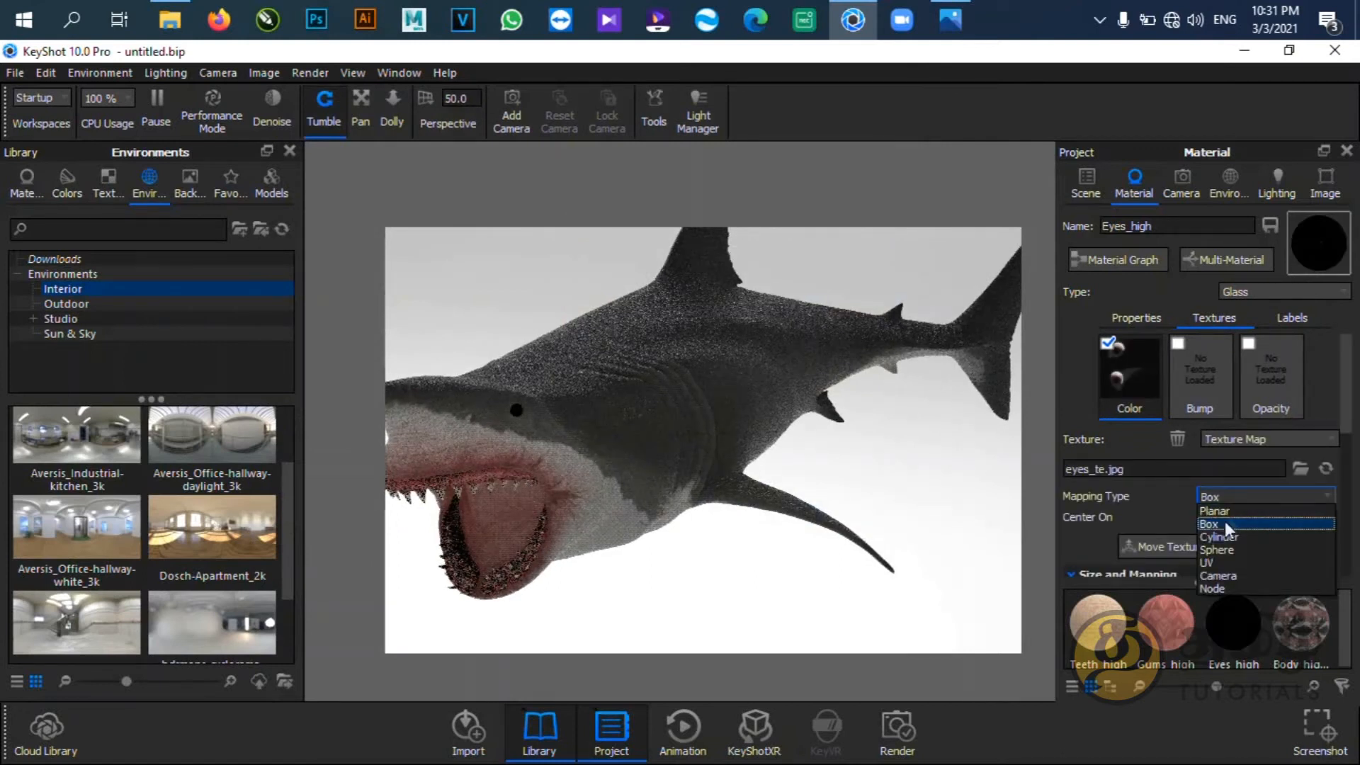
{"action": "left_click", "coordinate": [1212, 563]}
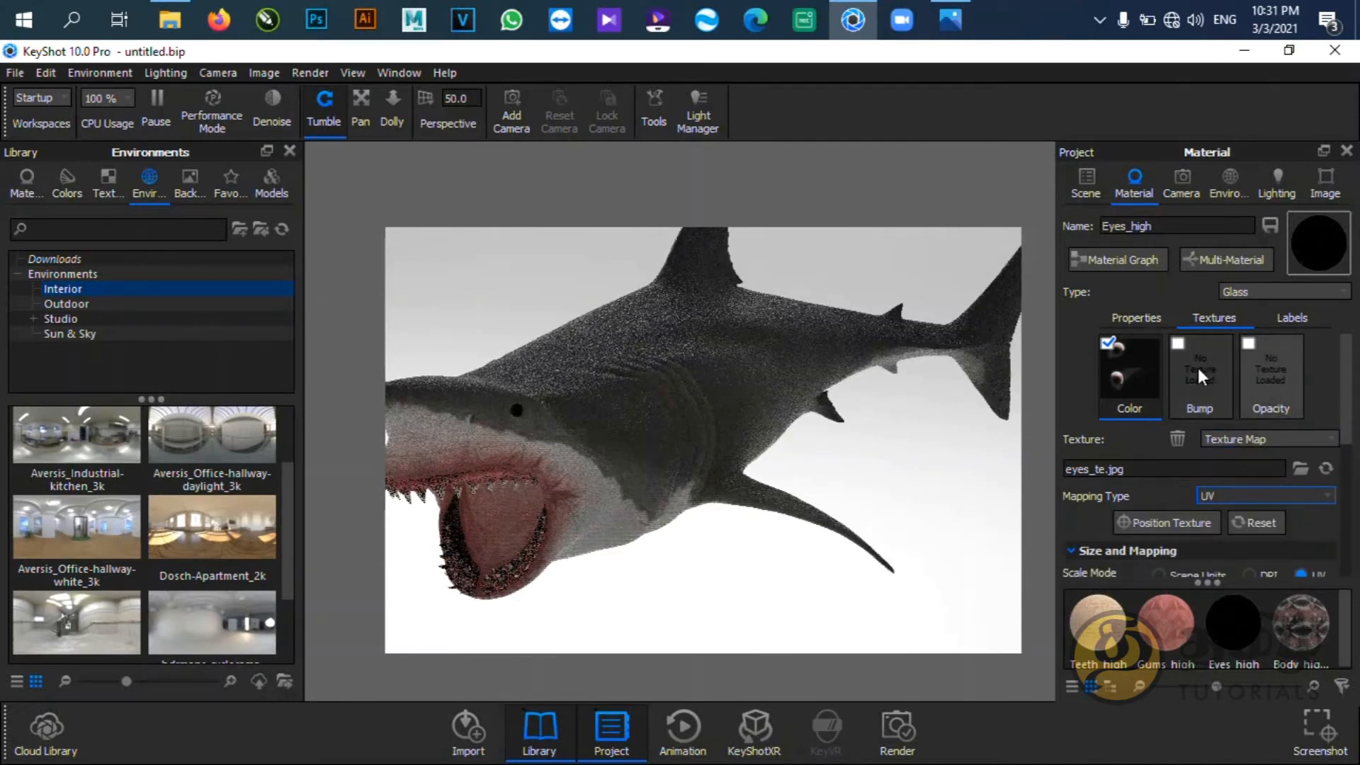
{"action": "left_click", "coordinate": [1179, 343]}
{"action": "left_click", "coordinate": [734, 236]}
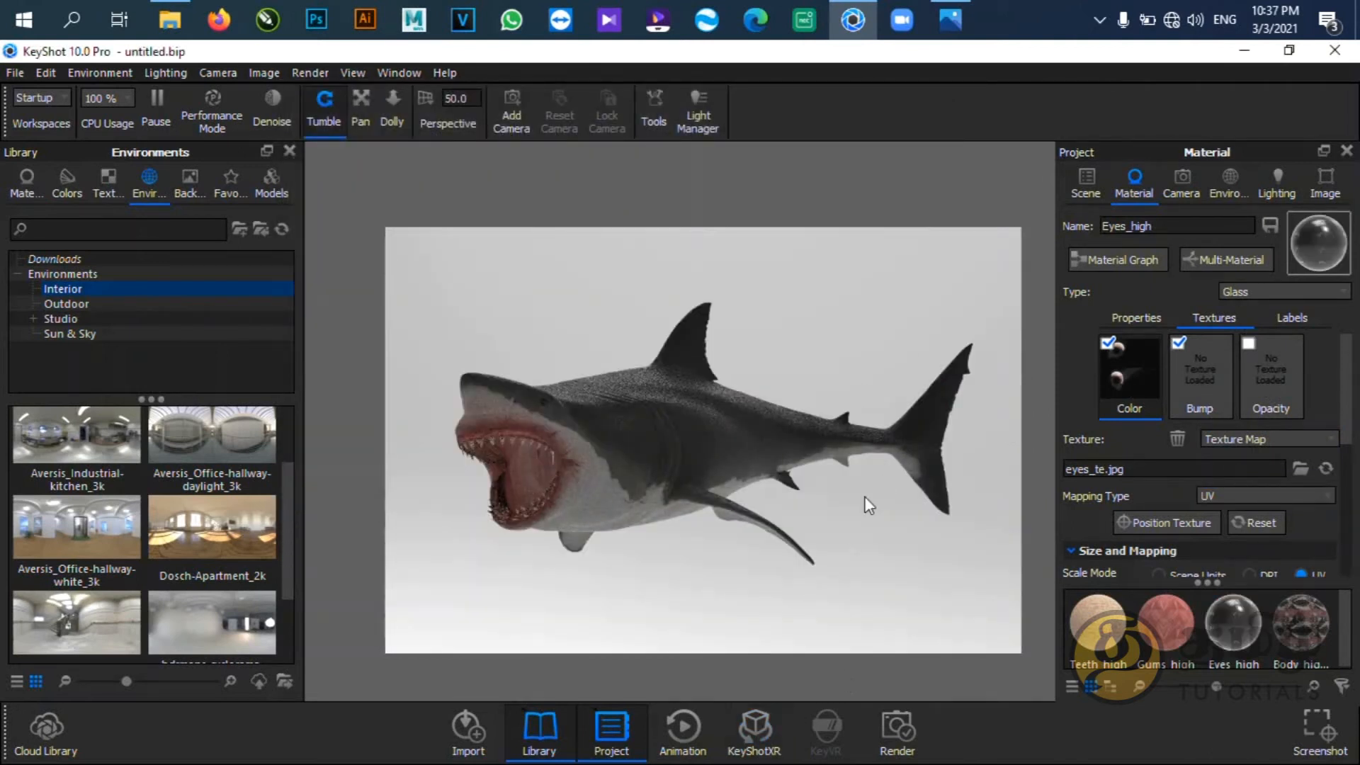
Set the environment background to a backplate image using the underwater-29.jpg file from the Megalodon folder.
{"action": "left_click", "coordinate": [1244, 188]}
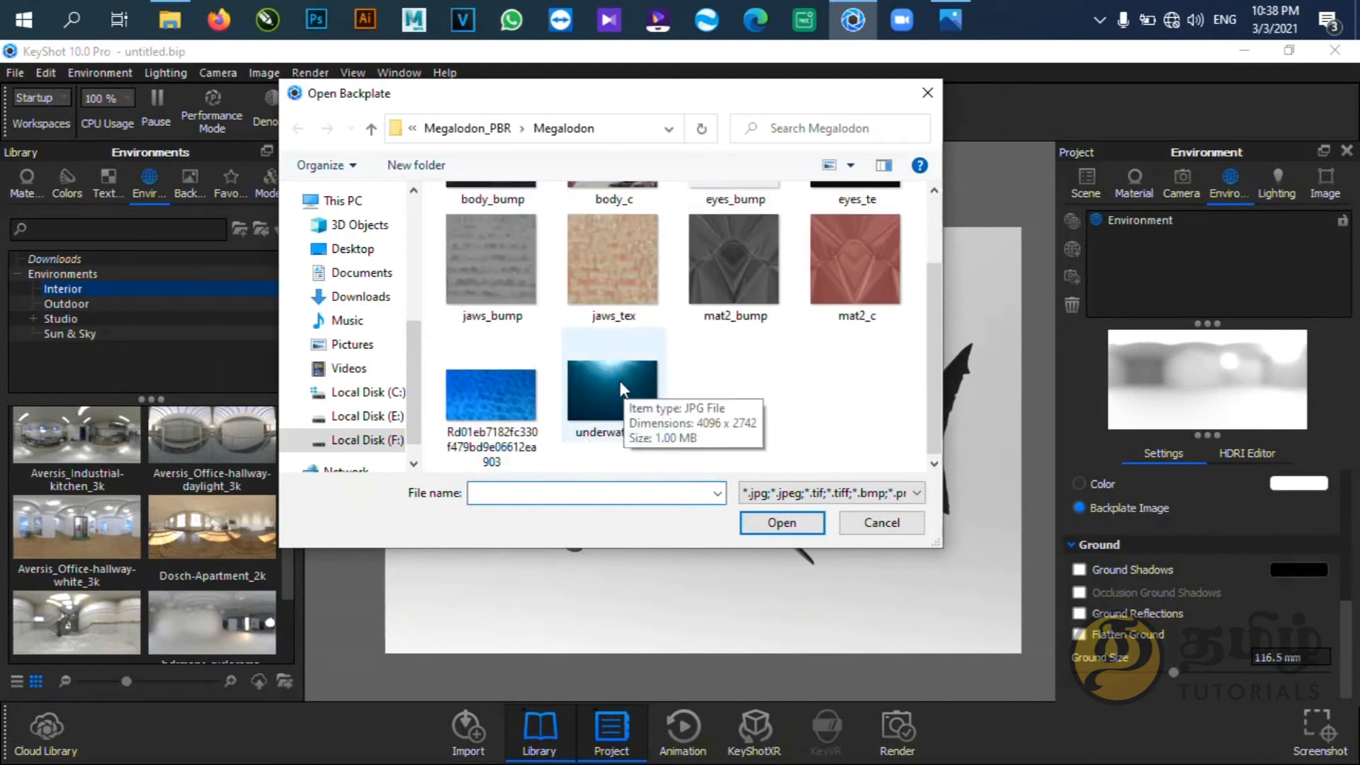
{"action": "left_click", "coordinate": [621, 388]}
{"action": "left_click", "coordinate": [782, 522]}
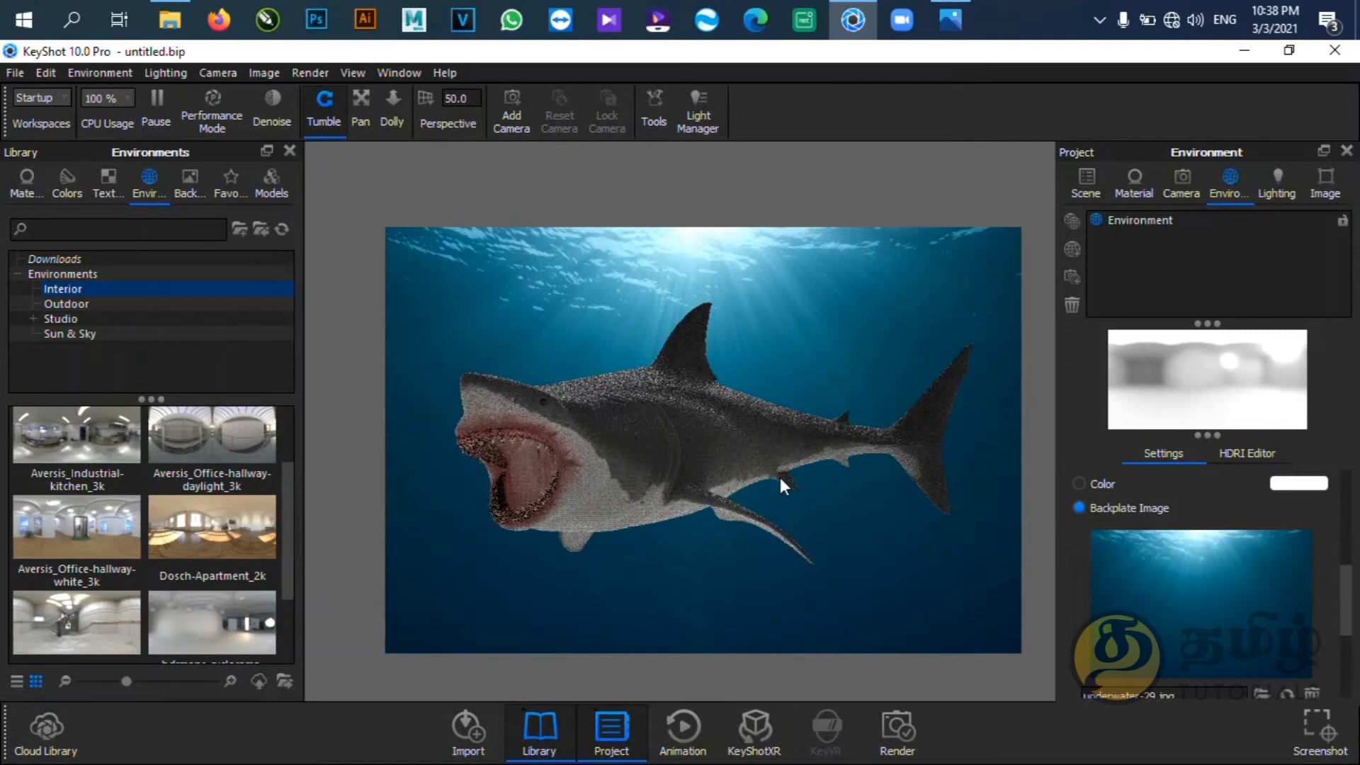
Add a sphere to the scene and move it up along Y by about 11.36 mm, above the shark's back.
{"action": "left_click_drag", "start_coordinate": [779, 473], "coordinate": [740, 528]}
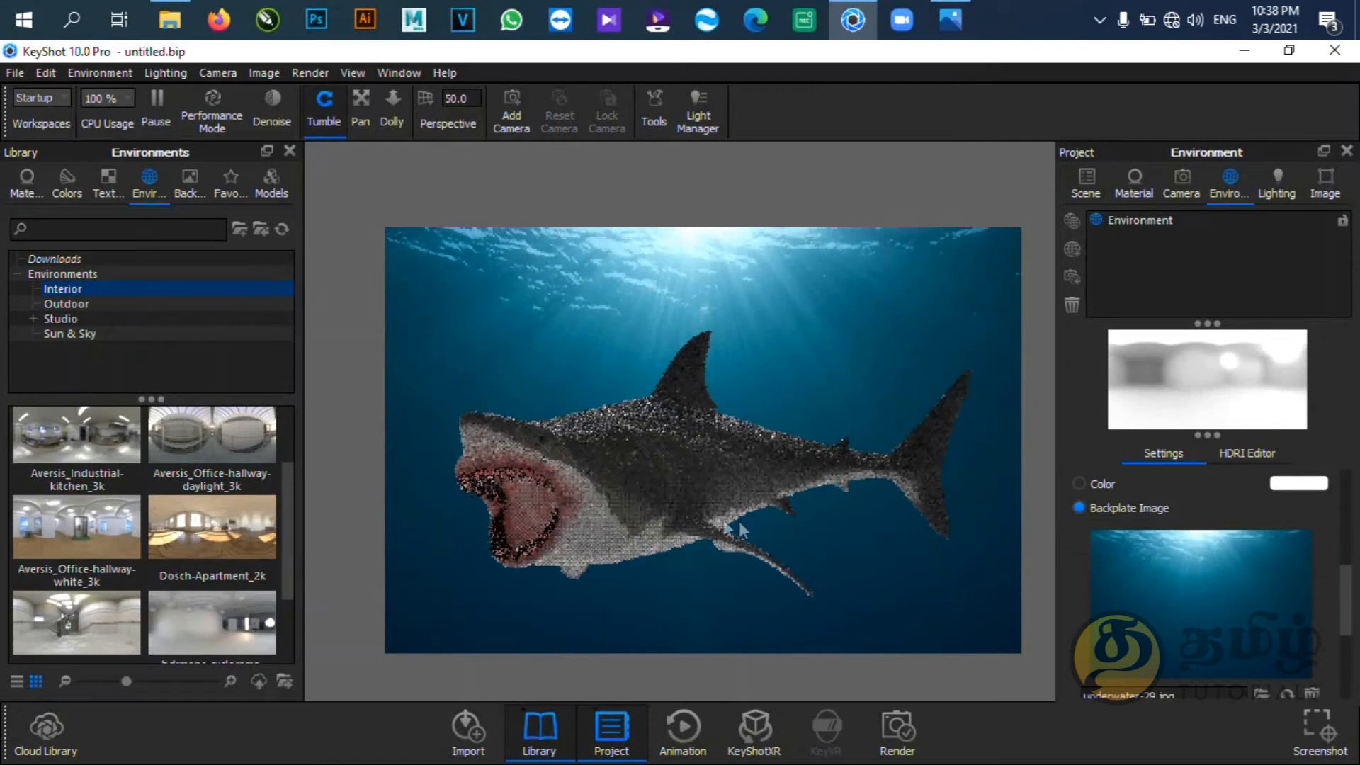
{"action": "scroll", "coordinate": [721, 521], "scroll_direction": "down", "scroll_amount": 1}
{"action": "middle_click_drag", "start_coordinate": [760, 473], "coordinate": [754, 515]}
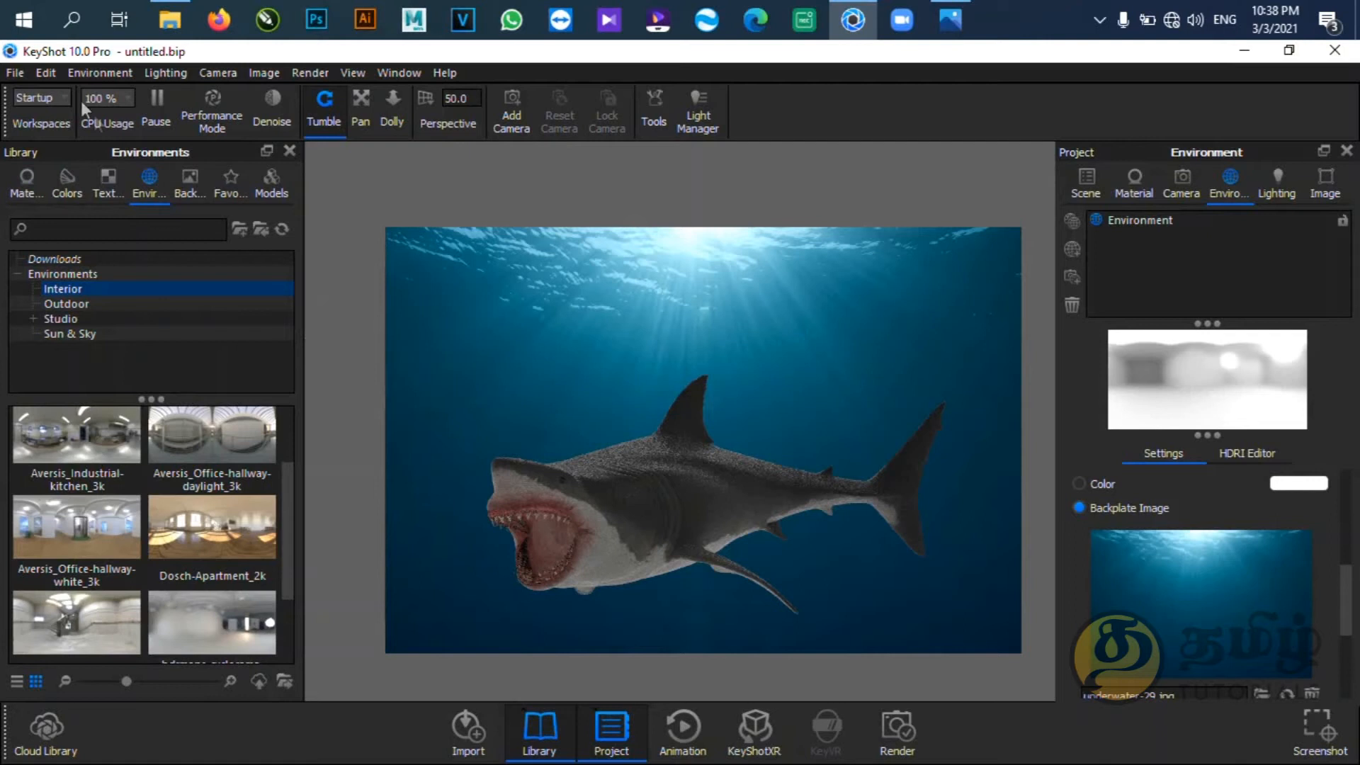
{"action": "left_click", "coordinate": [12, 73]}
{"action": "mouse_move", "coordinate": [42, 71]}
{"action": "mouse_move", "coordinate": [87, 147]}
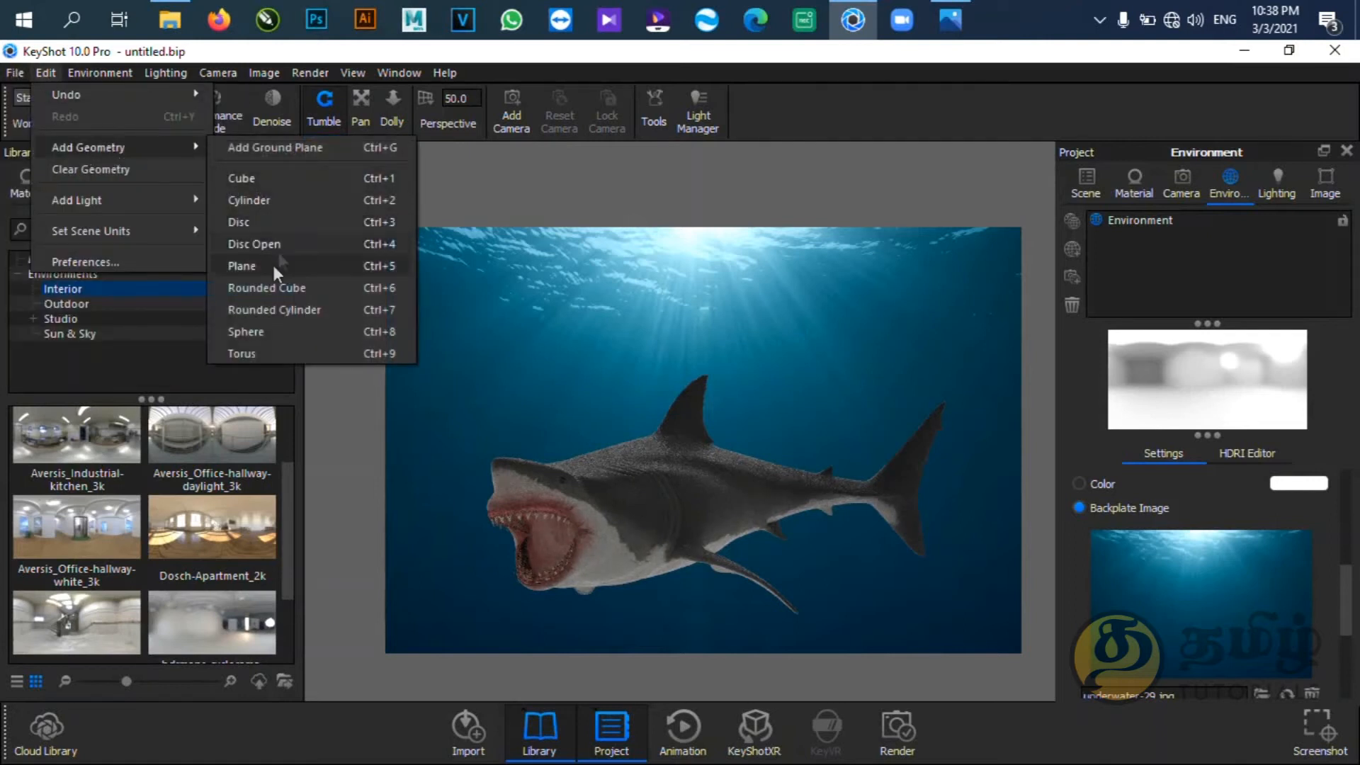
{"action": "left_click", "coordinate": [245, 331]}
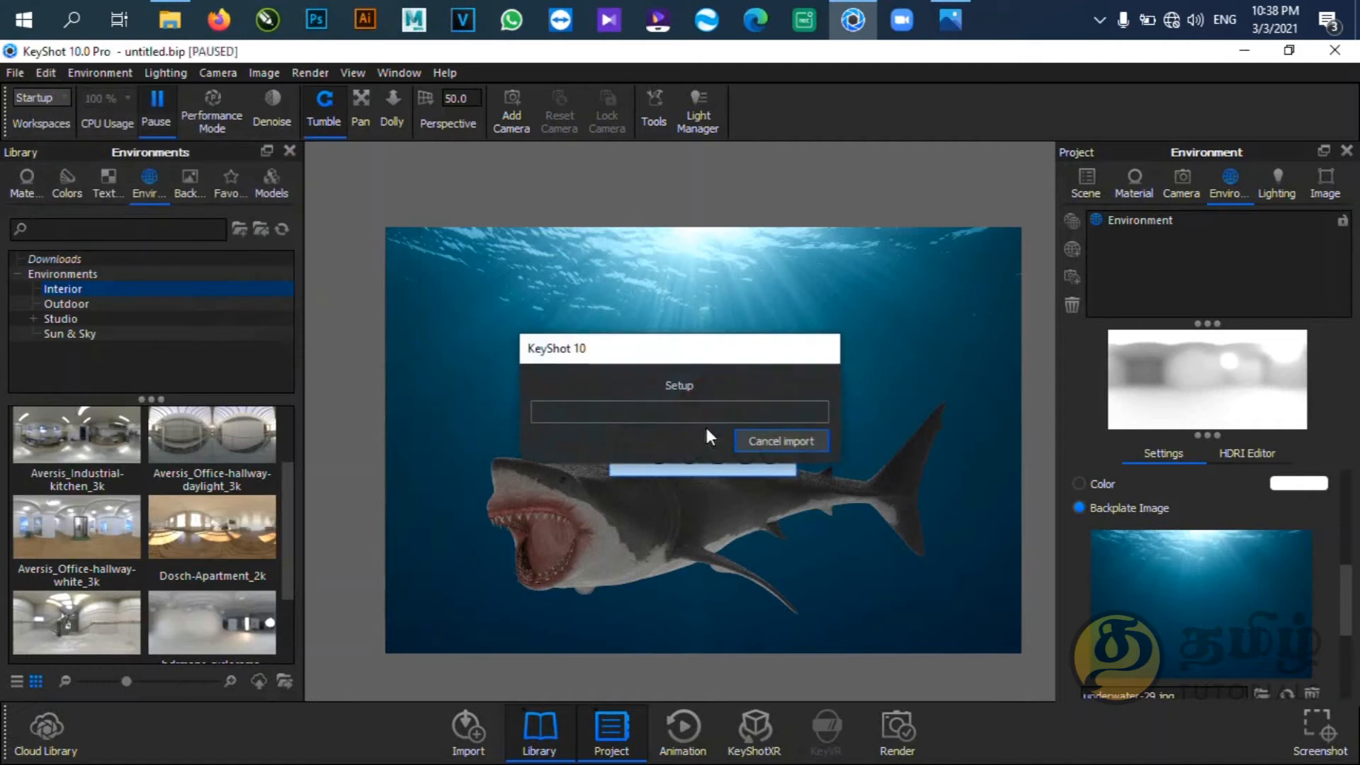
{"action": "left_click_drag", "start_coordinate": [716, 516], "coordinate": [712, 197]}
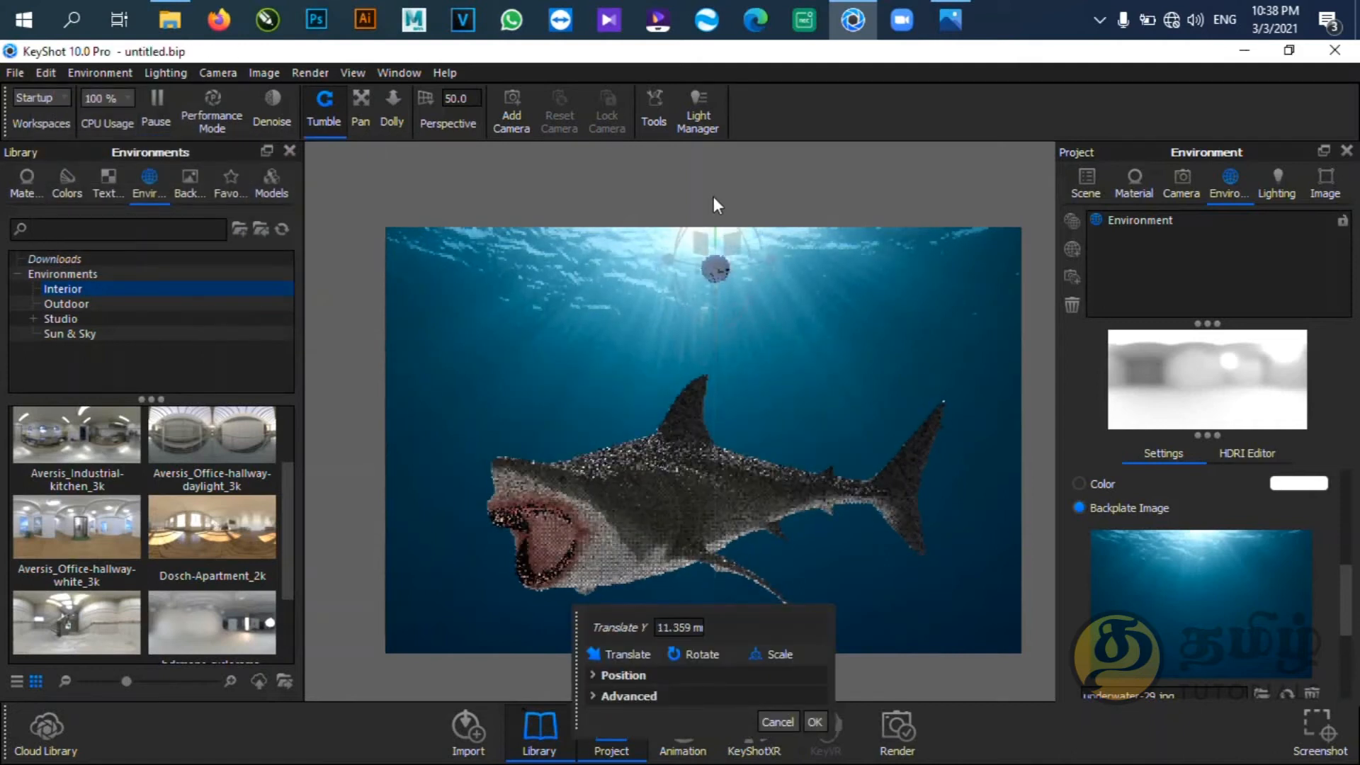
{"action": "left_click", "coordinate": [816, 722]}
Apply the Spotlight 60 degrees 1200 Lumen KeyShot Icon Color light material to the sphere above the shark.
{"action": "left_click", "coordinate": [27, 183]}
{"action": "left_click", "coordinate": [159, 453]}
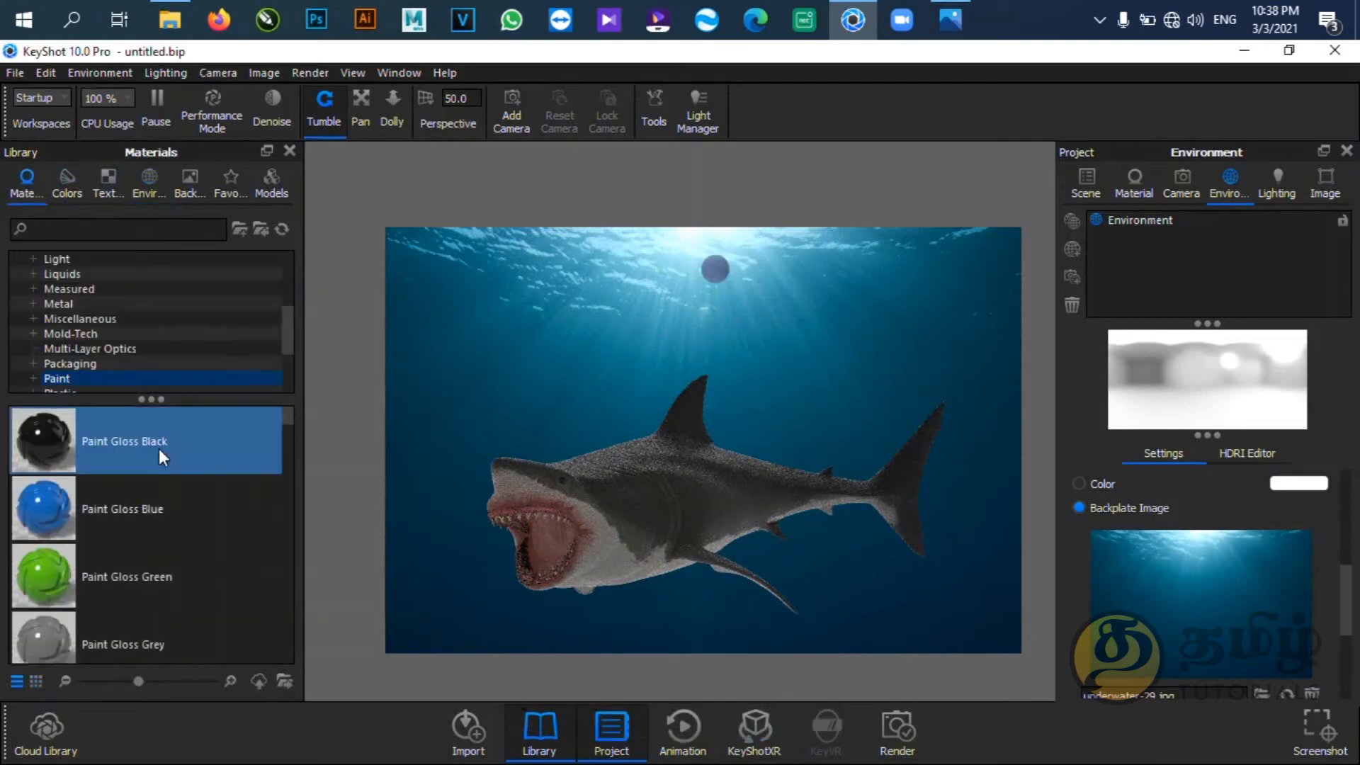
{"action": "left_click", "coordinate": [64, 260]}
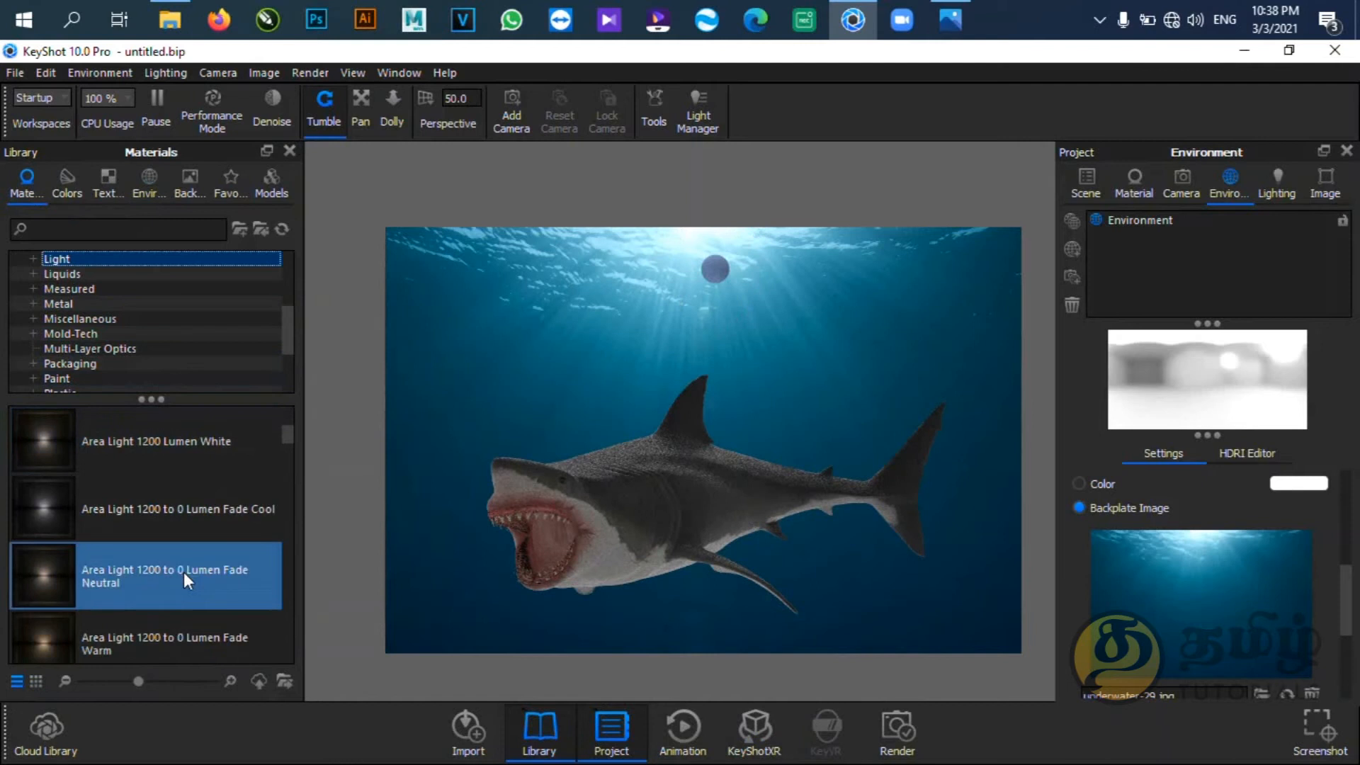
{"action": "scroll", "coordinate": [185, 571], "scroll_direction": "down", "scroll_amount": 10}
{"action": "scroll", "coordinate": [184, 572], "scroll_direction": "down", "scroll_amount": 8}
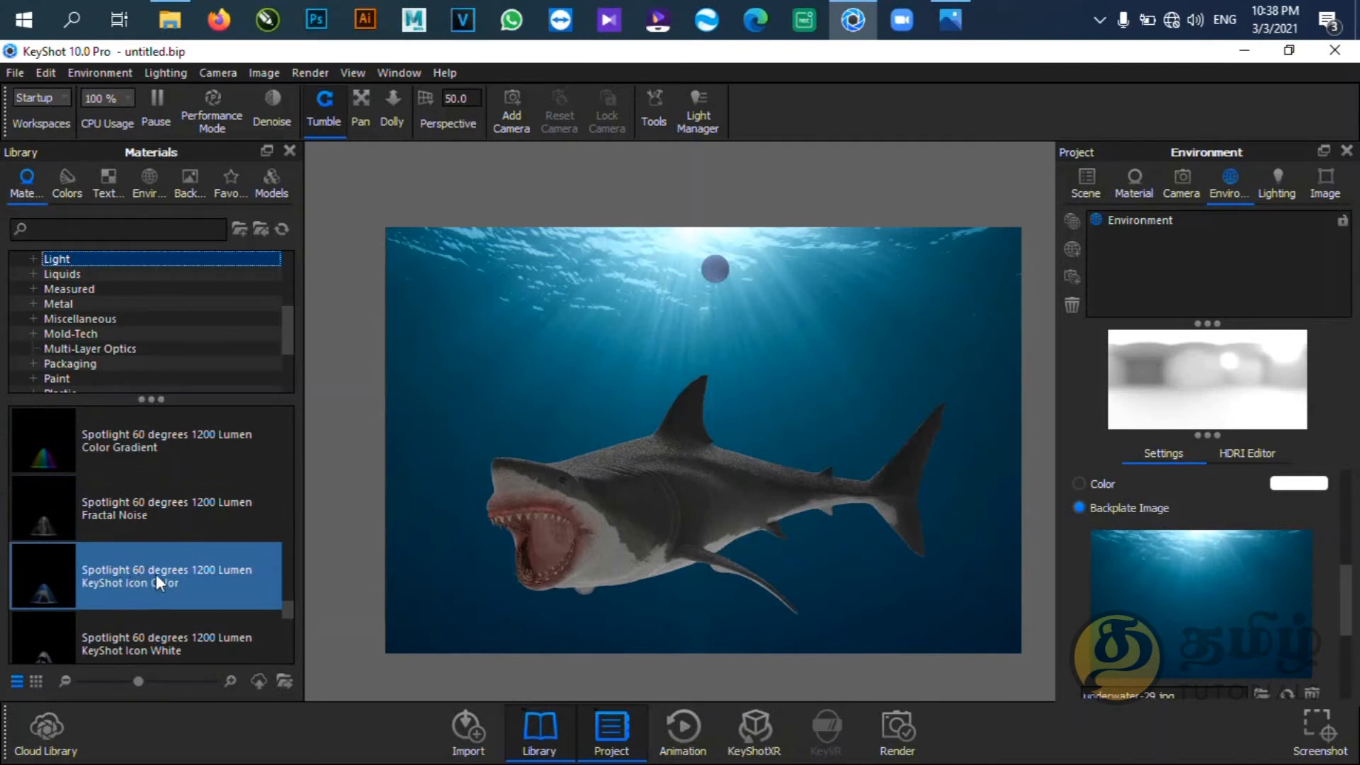
{"action": "left_click_drag", "start_coordinate": [175, 577], "coordinate": [717, 269]}
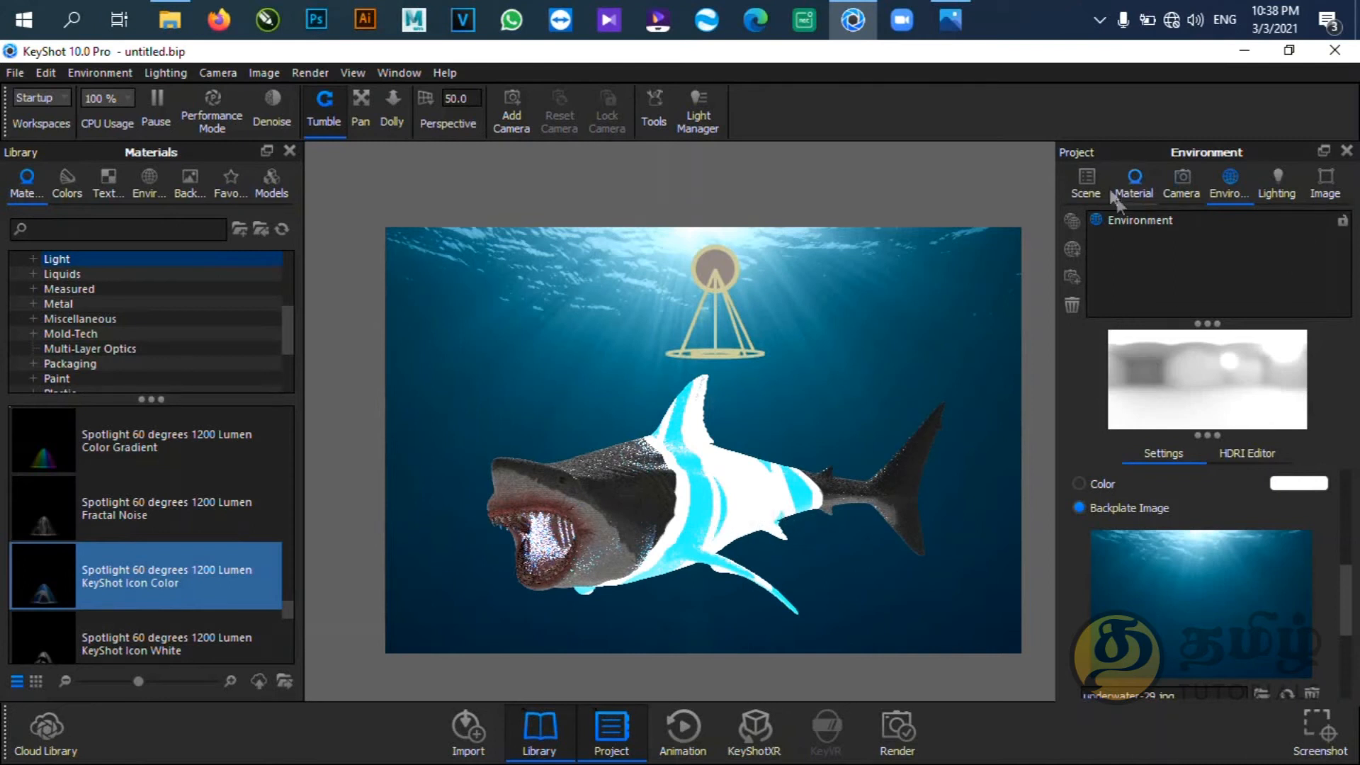
Open the spotlight's material and set its power to 40 lumen, beam angle to about 95° and falloff to about 0.69.
{"action": "left_click", "coordinate": [1073, 188]}
{"action": "double_click", "coordinate": [1188, 412]}
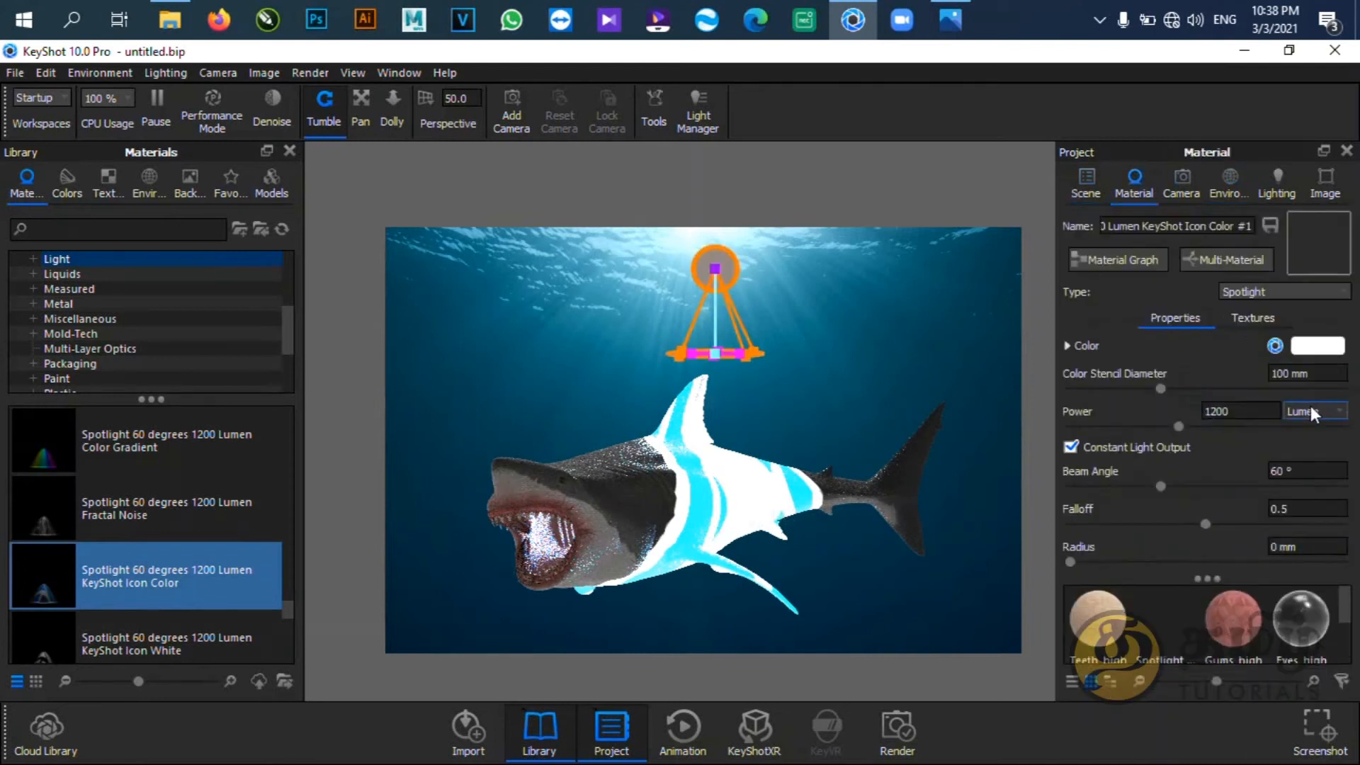
{"action": "left_click", "coordinate": [1205, 411]}
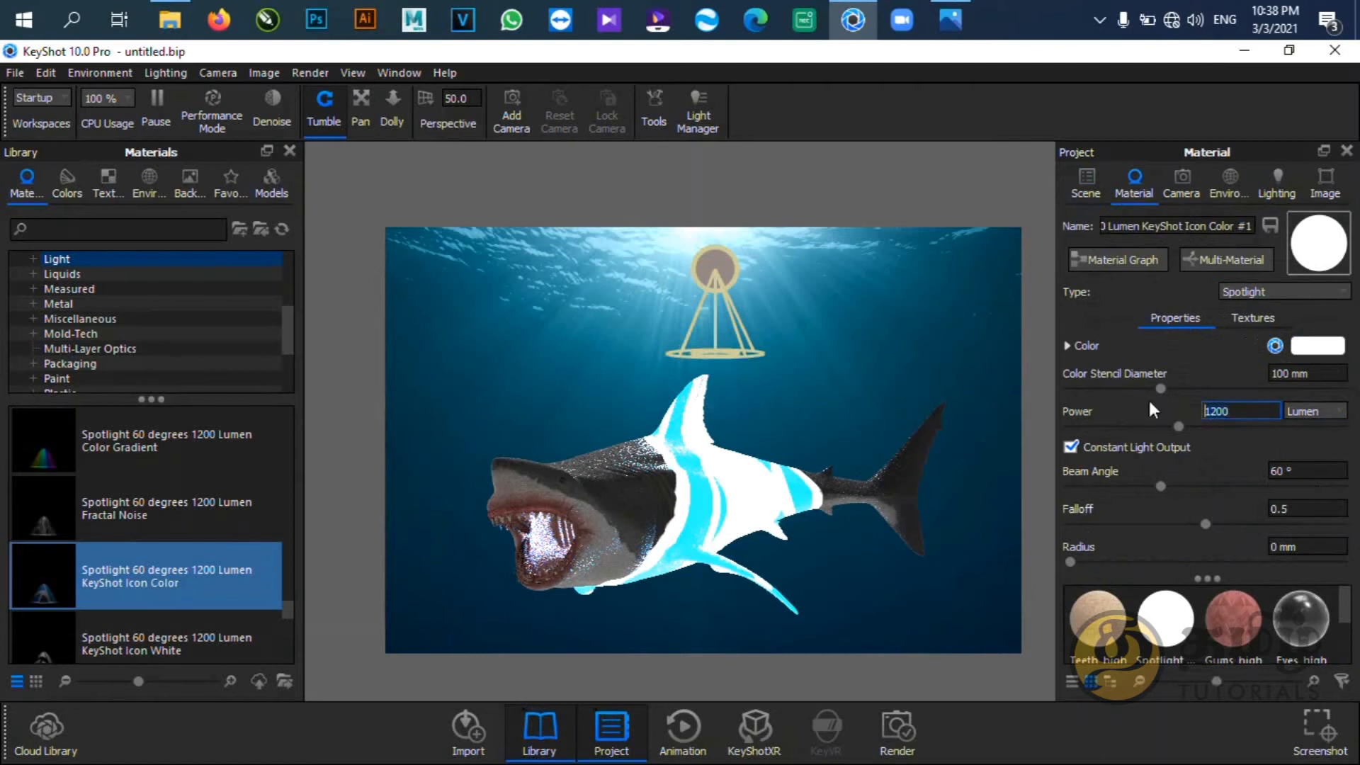
{"action": "key", "text": "Delete"}
{"action": "key", "text": "Delete"}
{"action": "key", "text": "Delete"}
{"action": "key", "text": "Delete"}
{"action": "type", "text": "40"}
{"action": "key", "text": "Return"}
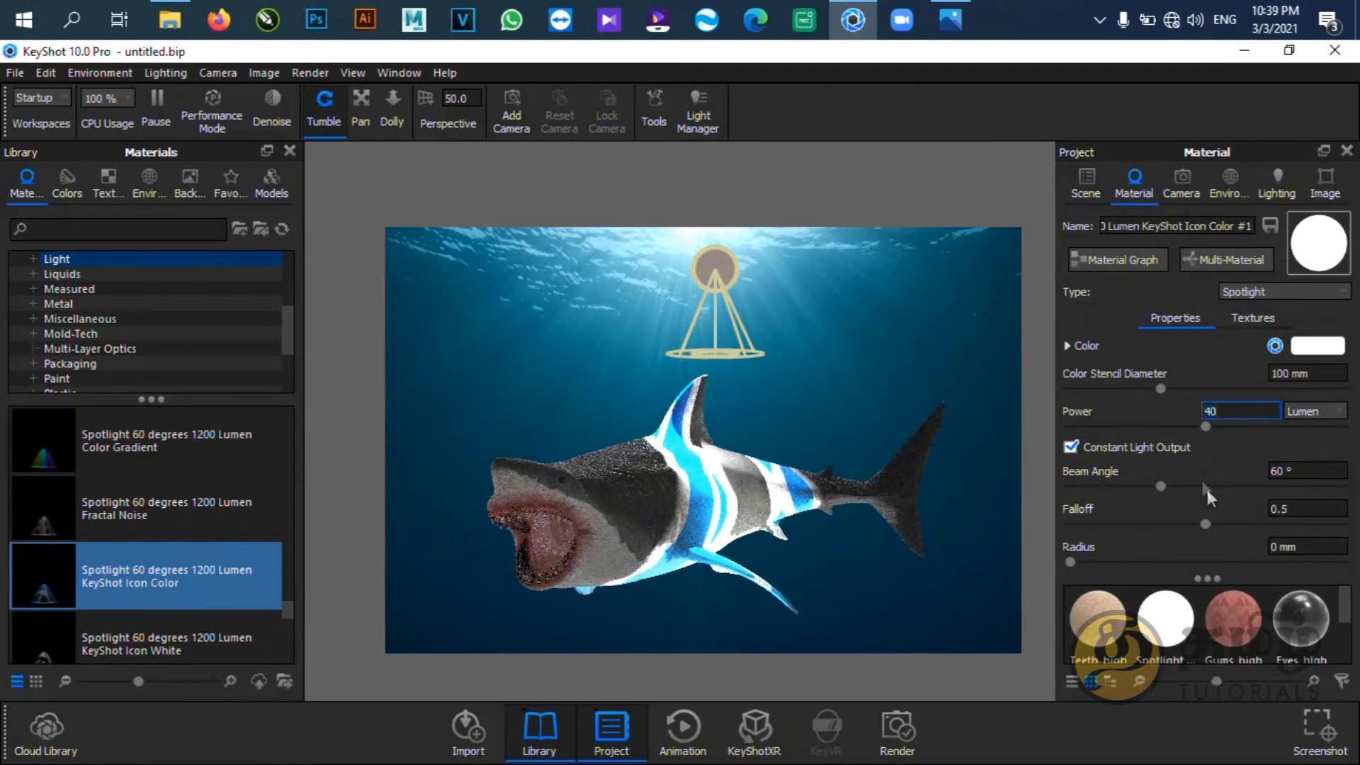
{"action": "left_click_drag", "start_coordinate": [1161, 486], "coordinate": [1218, 486]}
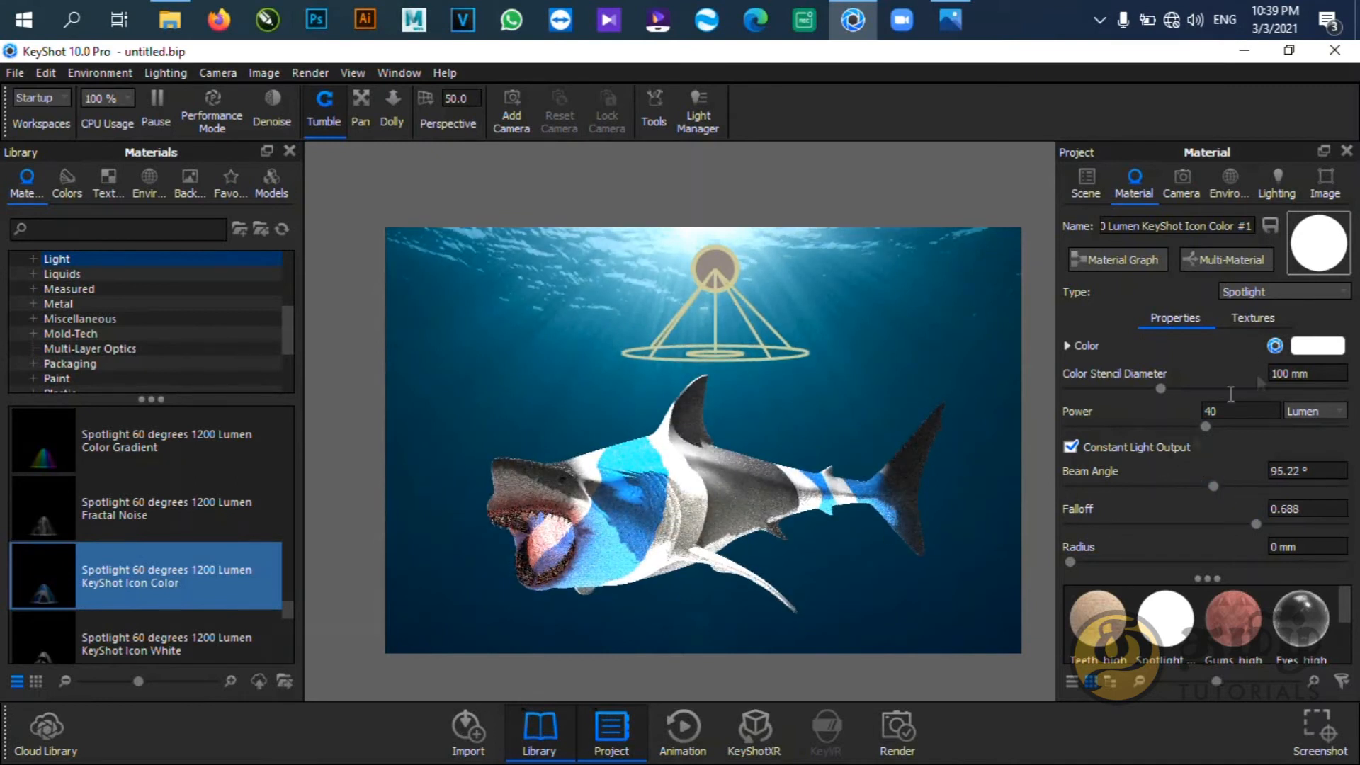
Replace the spotlight's color texture with the Rd01eb7182fc330f479bd9e06612ea903 image from the Megalodon folder.
{"action": "left_click", "coordinate": [1273, 347]}
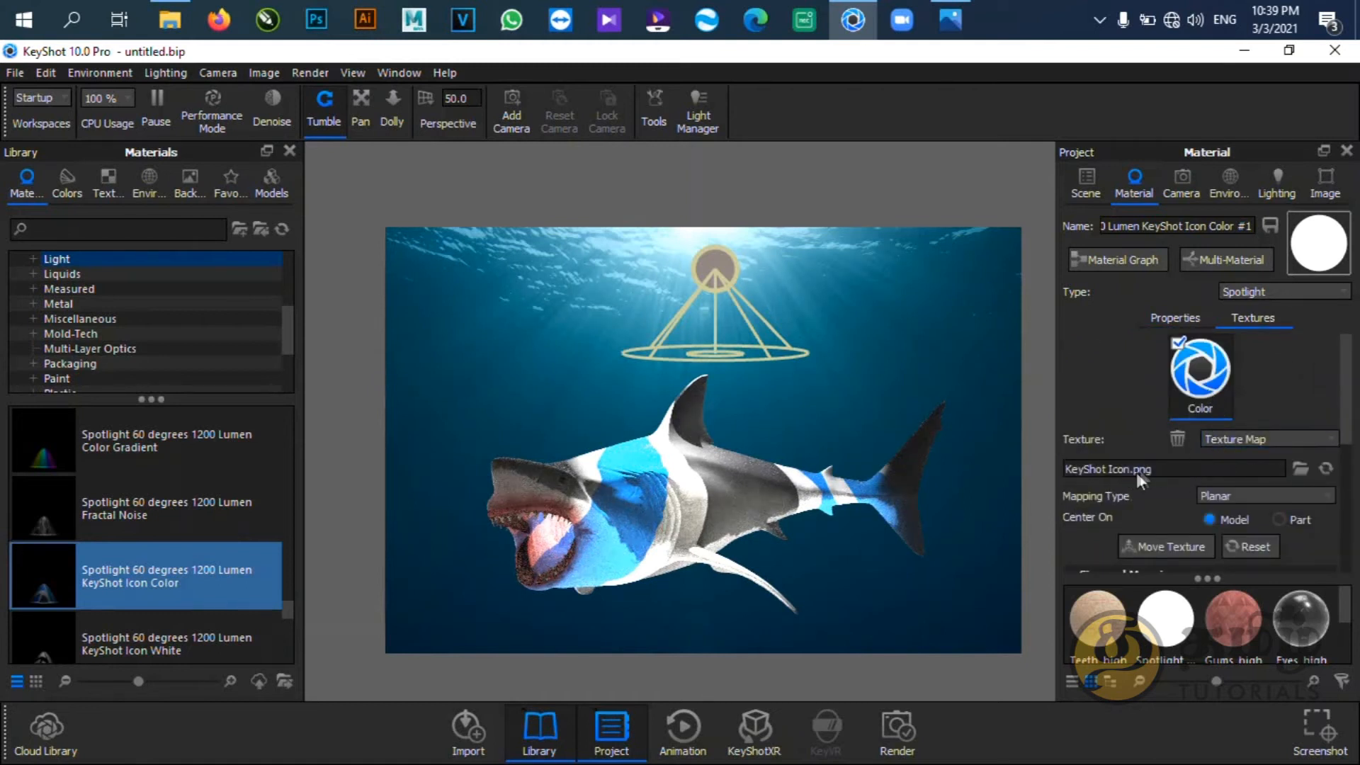
{"action": "left_click", "coordinate": [1301, 469]}
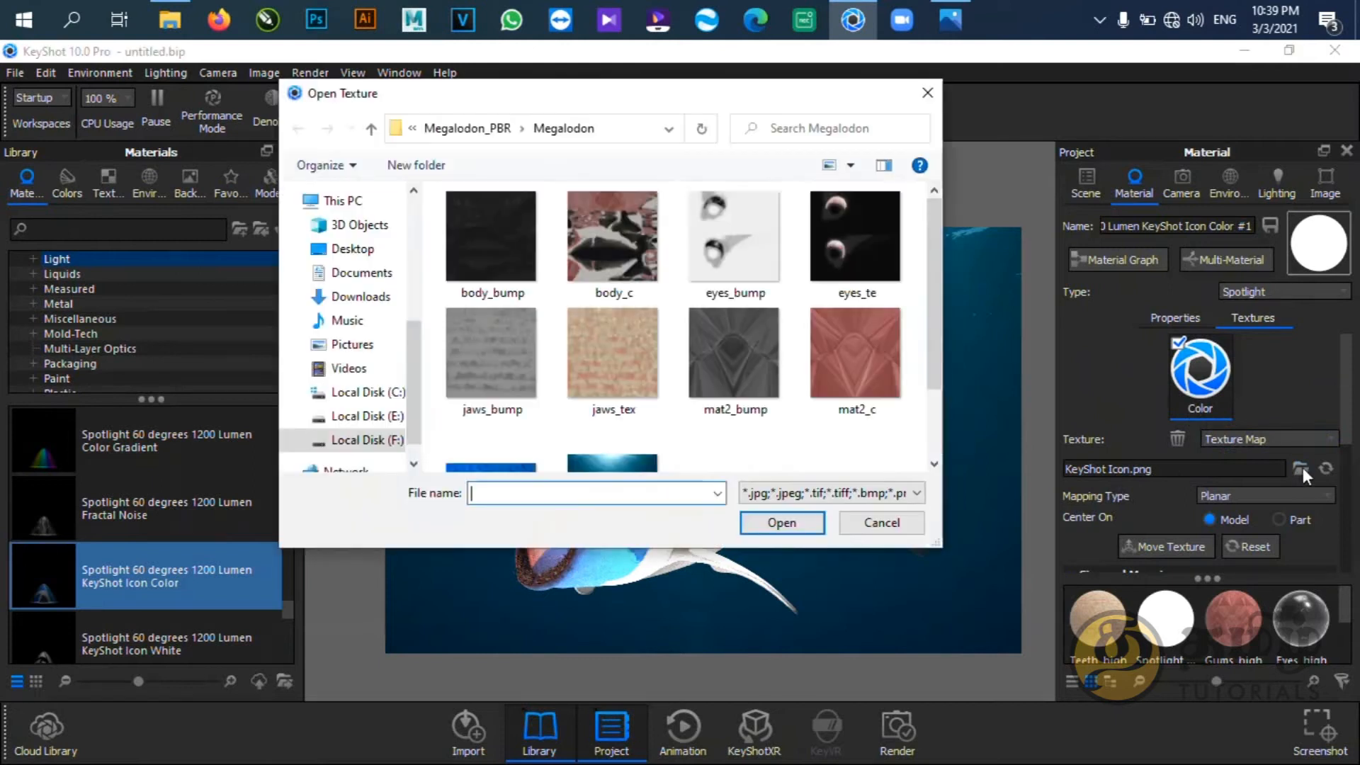
{"action": "scroll", "coordinate": [681, 401], "scroll_direction": "down", "scroll_amount": 3}
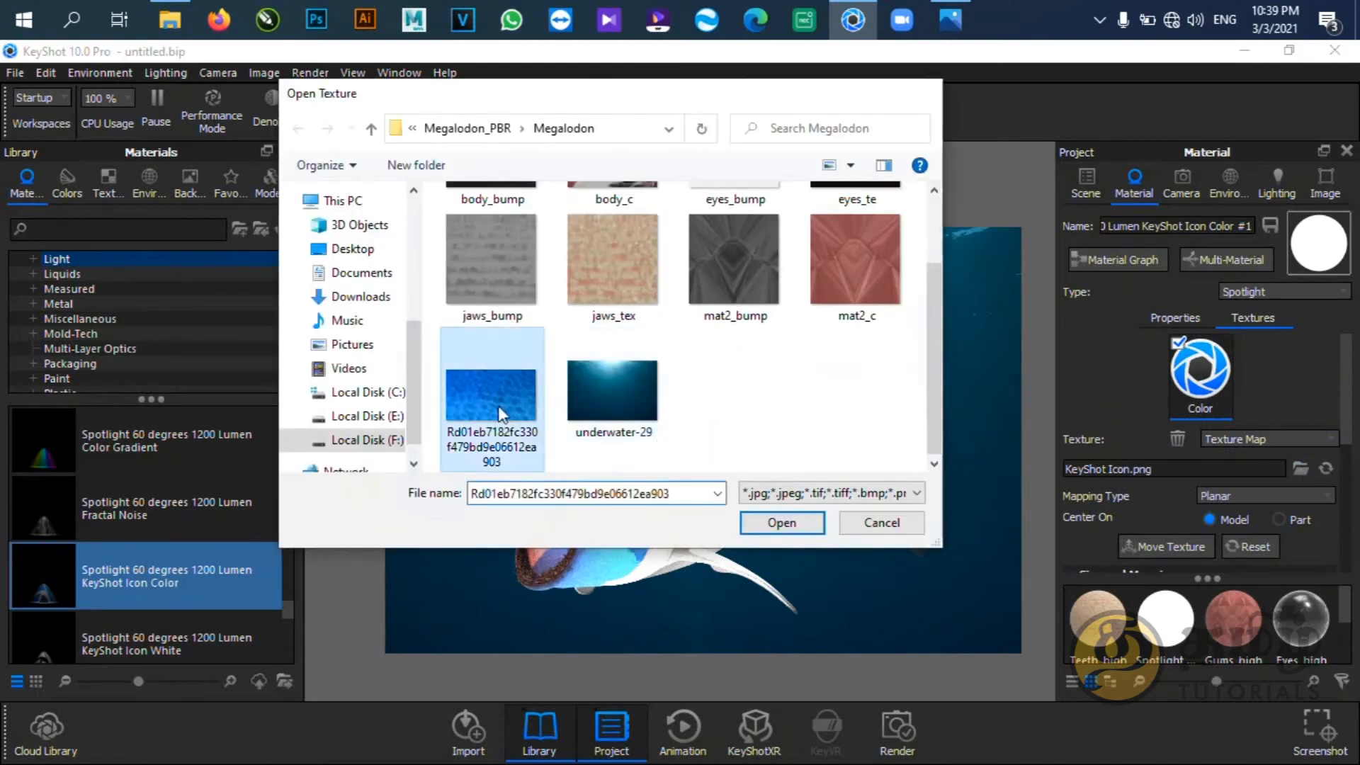
{"action": "double_click", "coordinate": [492, 382]}
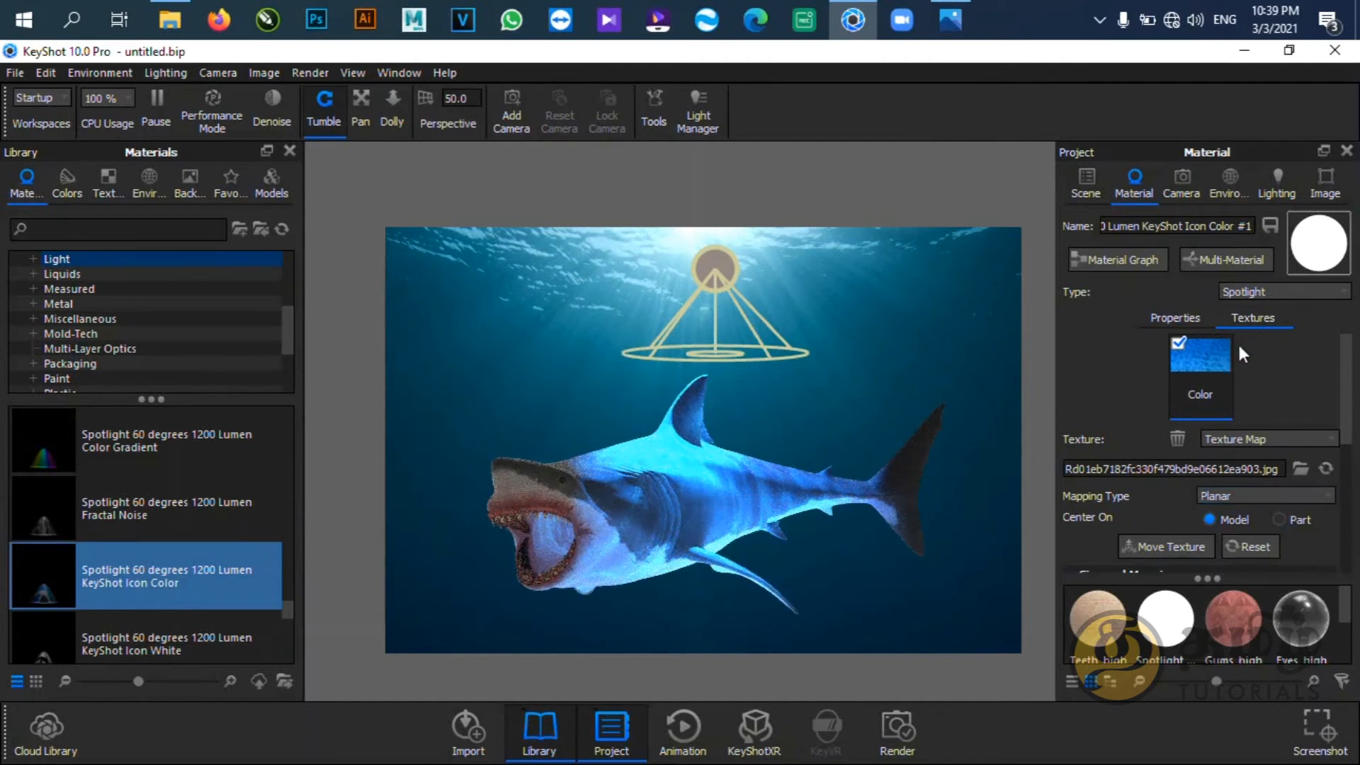
Set the spotlight's power to 5 lumen, disable constant light output, and adjust beam angle to about 138° and falloff to about 0.34.
{"action": "left_click", "coordinate": [1173, 318]}
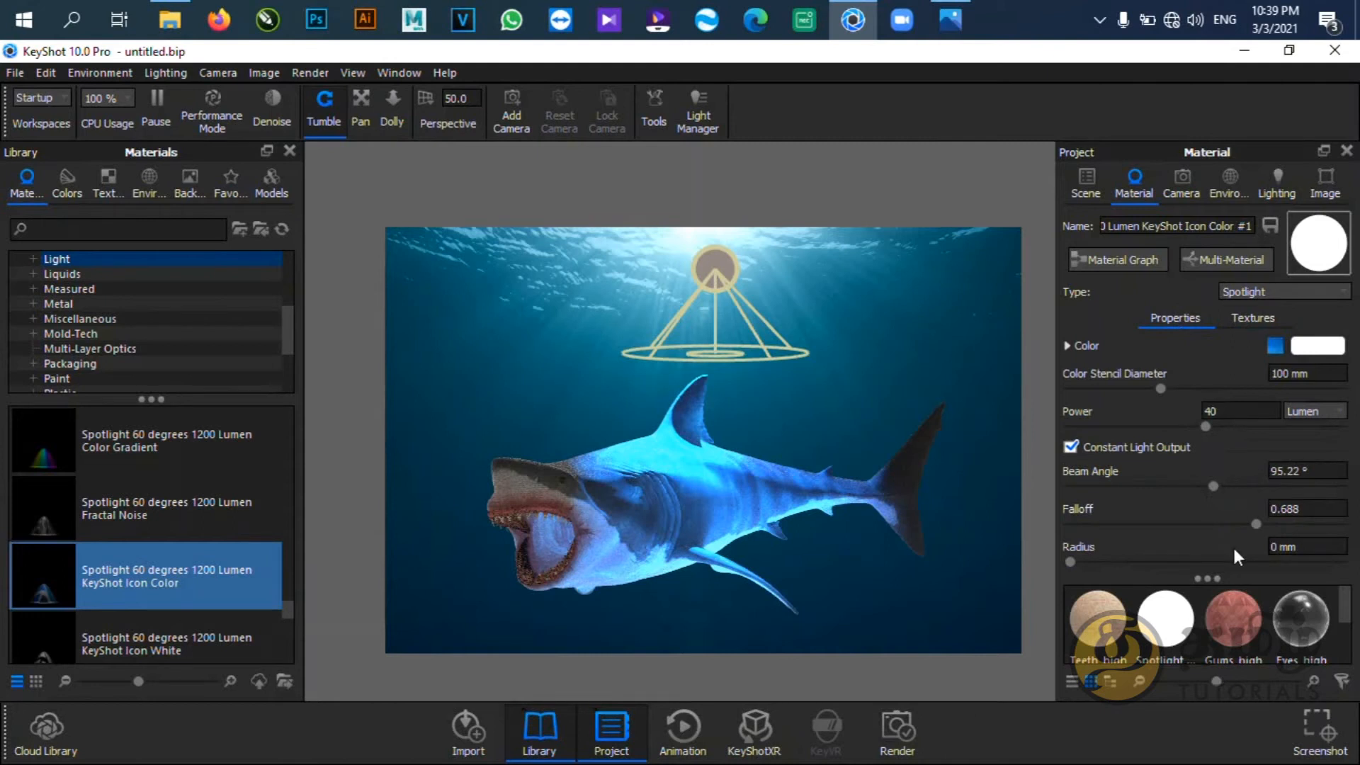
{"action": "left_click_drag", "start_coordinate": [1213, 486], "coordinate": [1225, 525]}
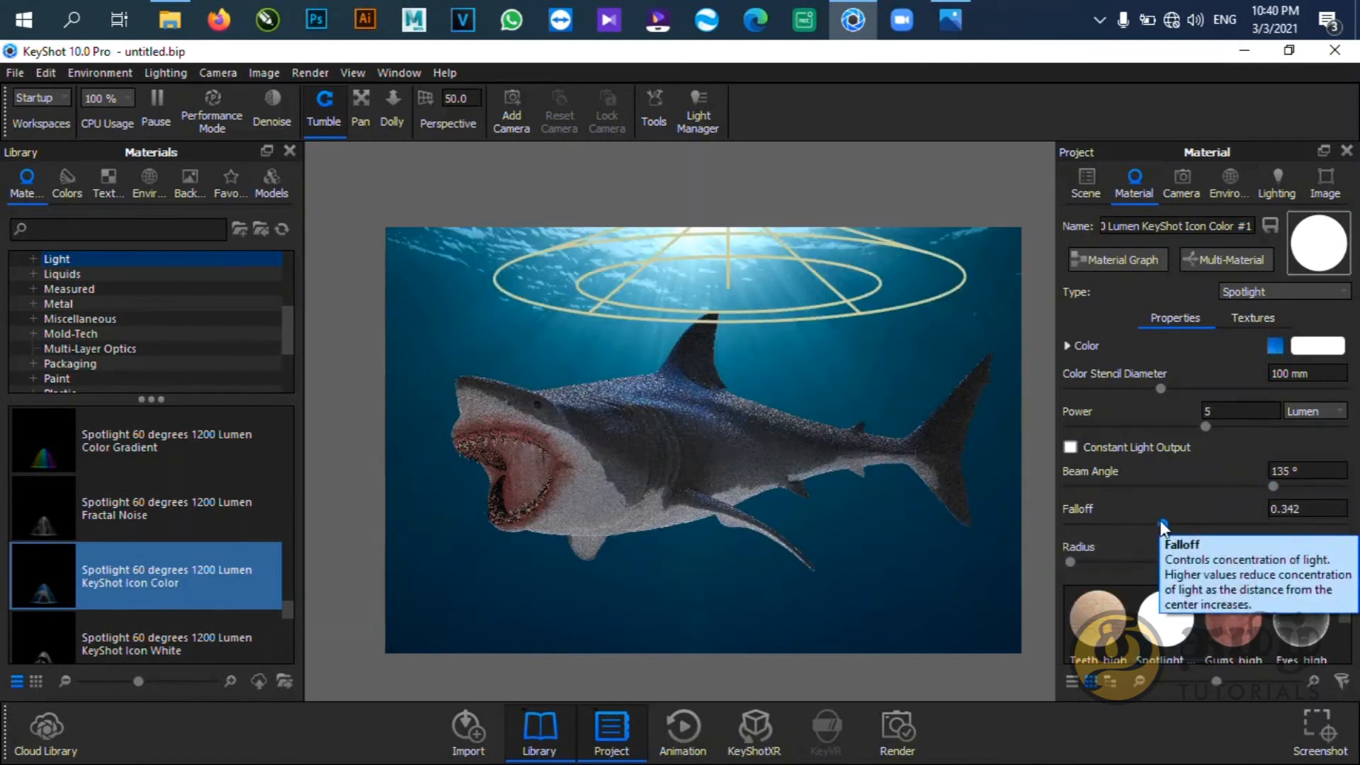
{"action": "left_click_drag", "start_coordinate": [1273, 486], "coordinate": [1278, 487]}
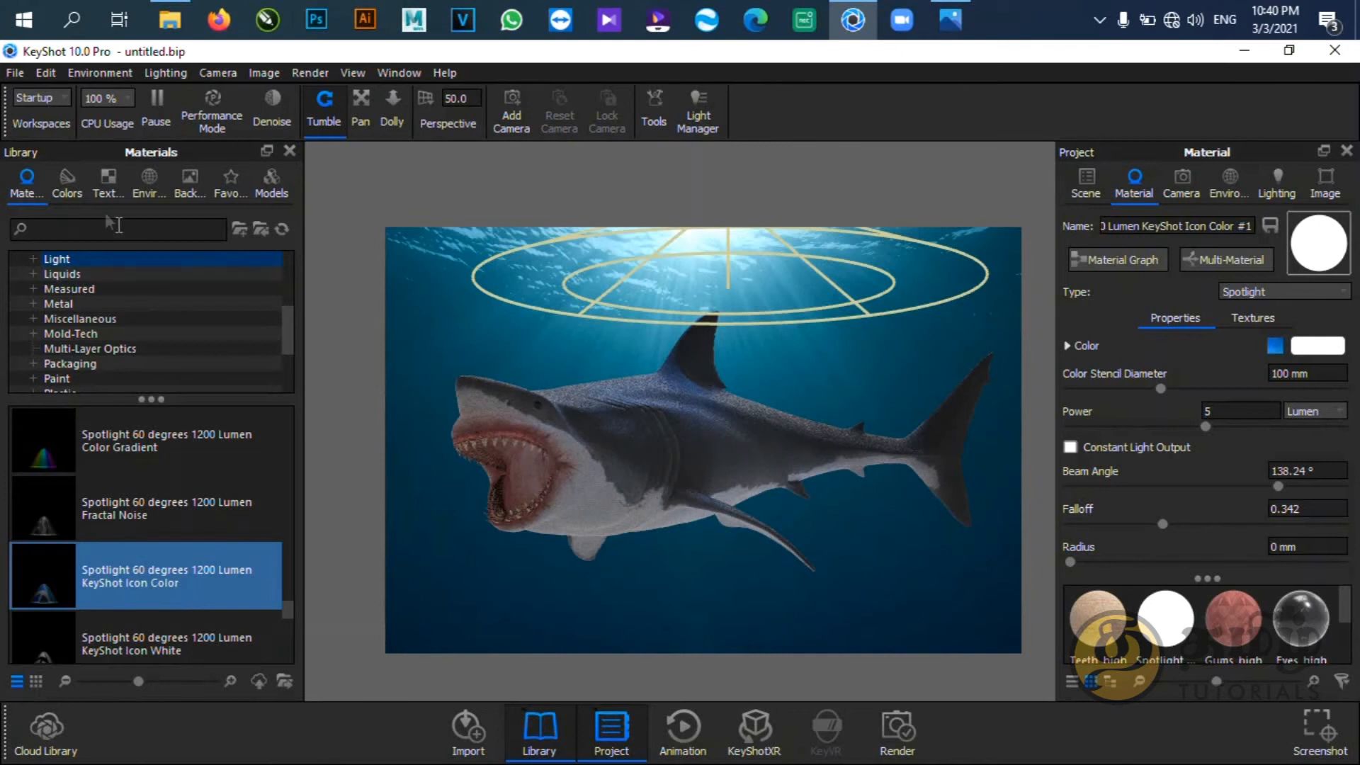
Add a second sphere, raise it to the shark's body and enlarge it to surround the middle of the shark.
{"action": "left_click", "coordinate": [15, 74]}
{"action": "mouse_move", "coordinate": [45, 73]}
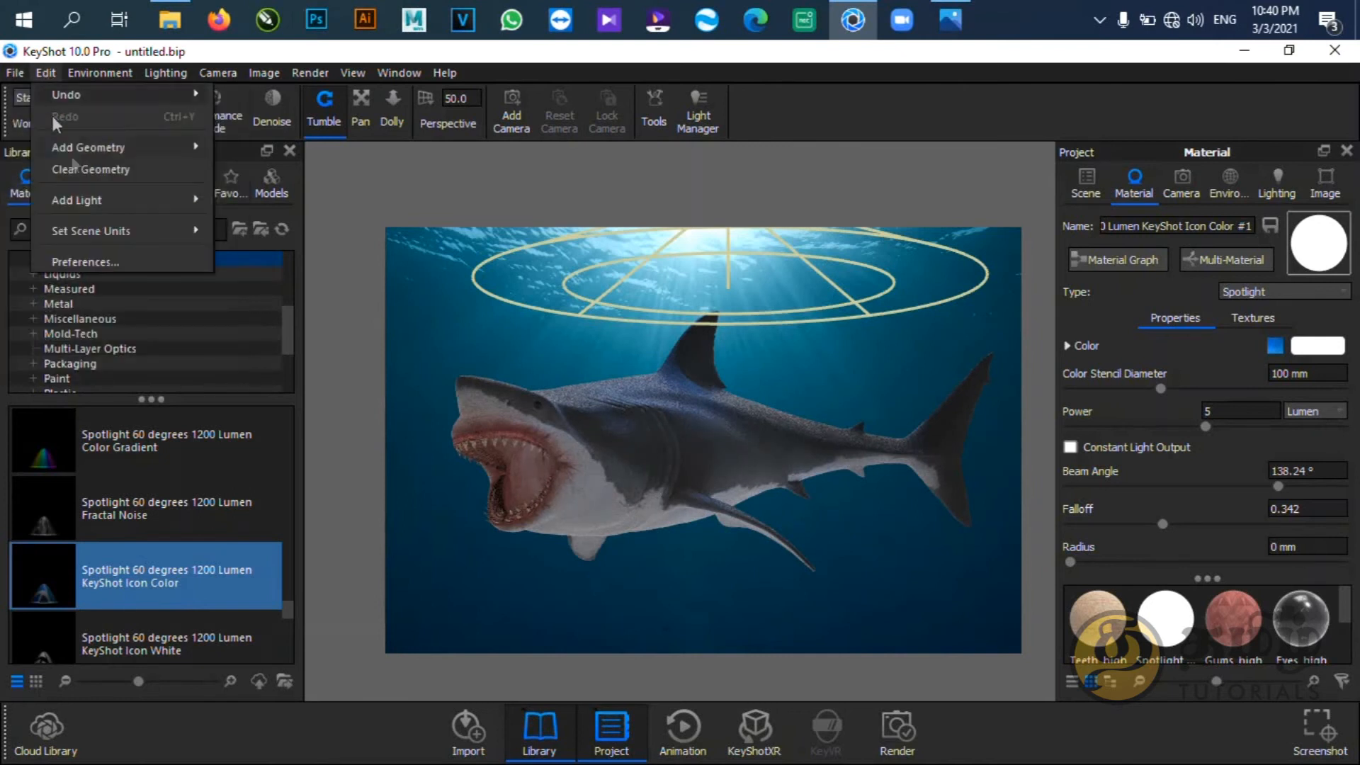
{"action": "mouse_move", "coordinate": [106, 146]}
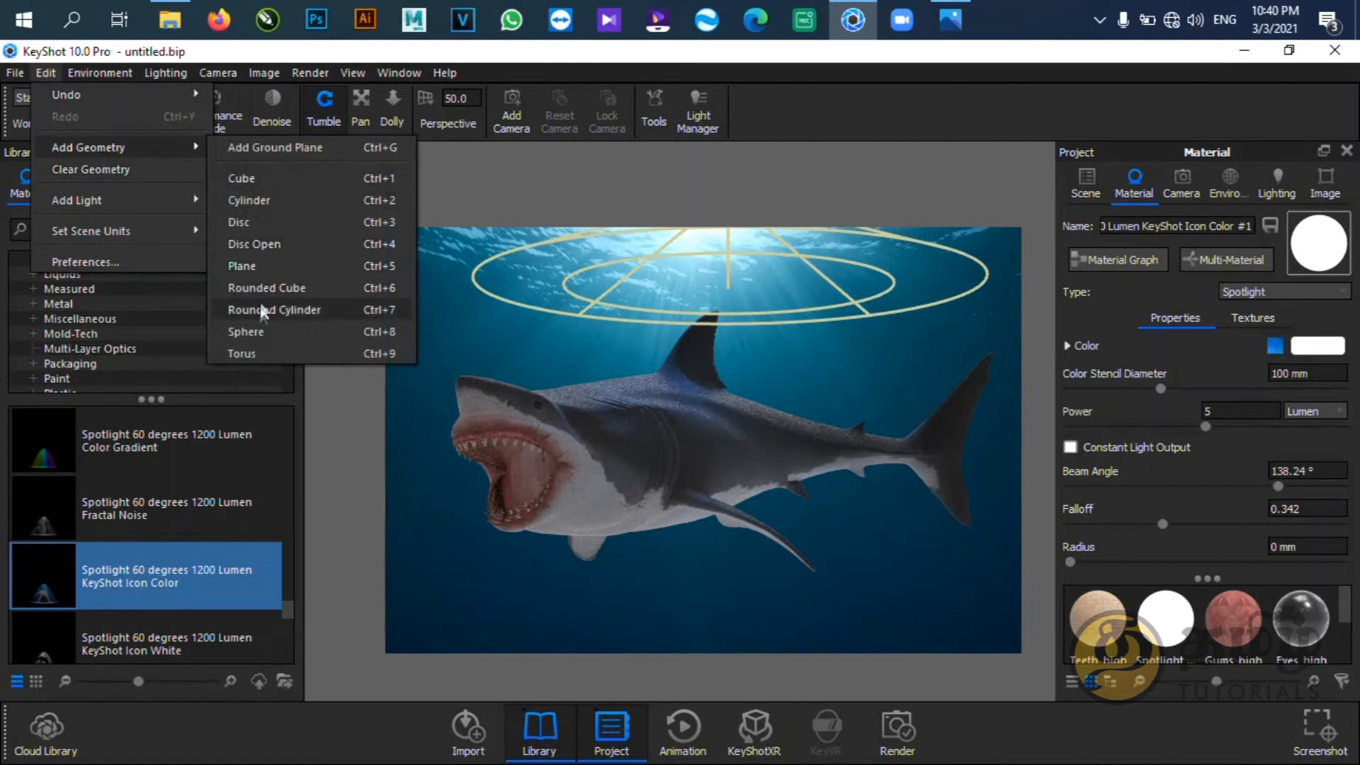
{"action": "left_click", "coordinate": [257, 333]}
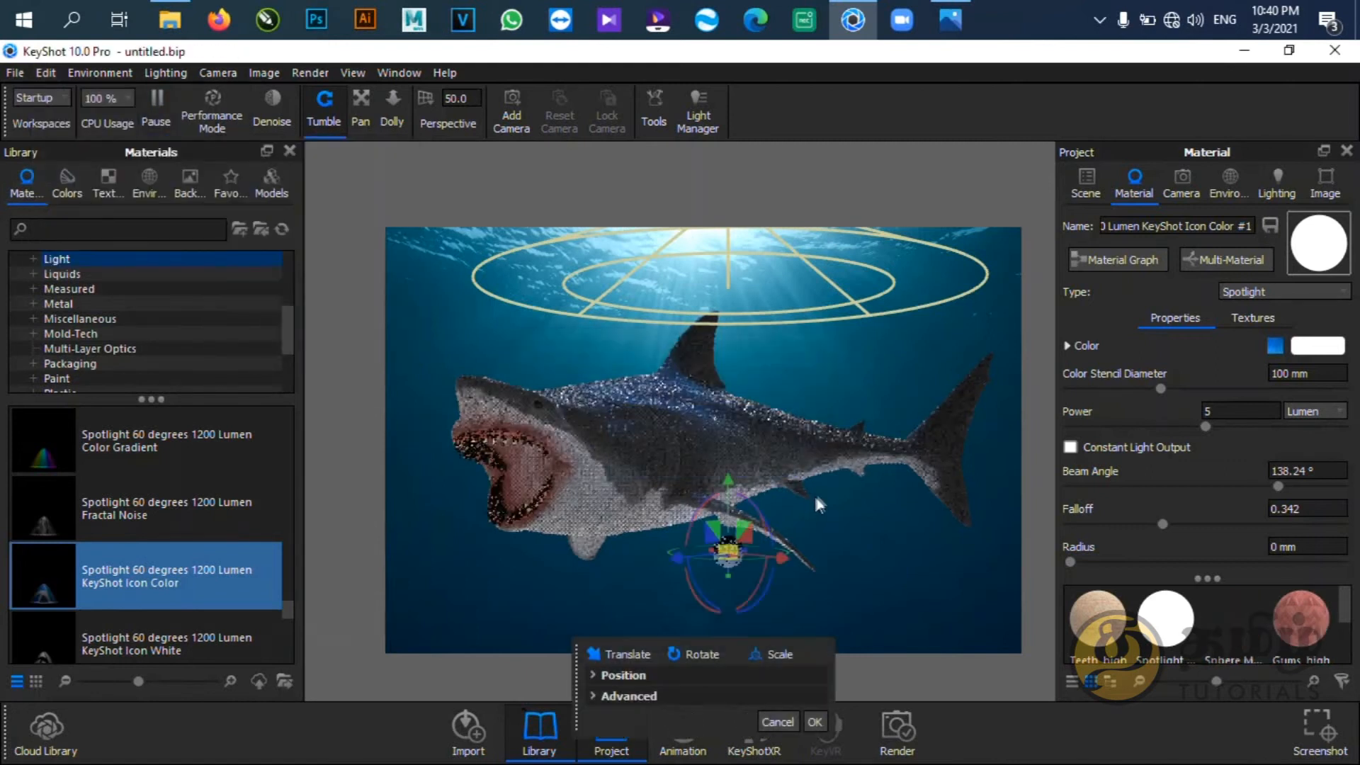
{"action": "left_click_drag", "start_coordinate": [736, 559], "coordinate": [744, 371]}
{"action": "key", "text": "Return"}
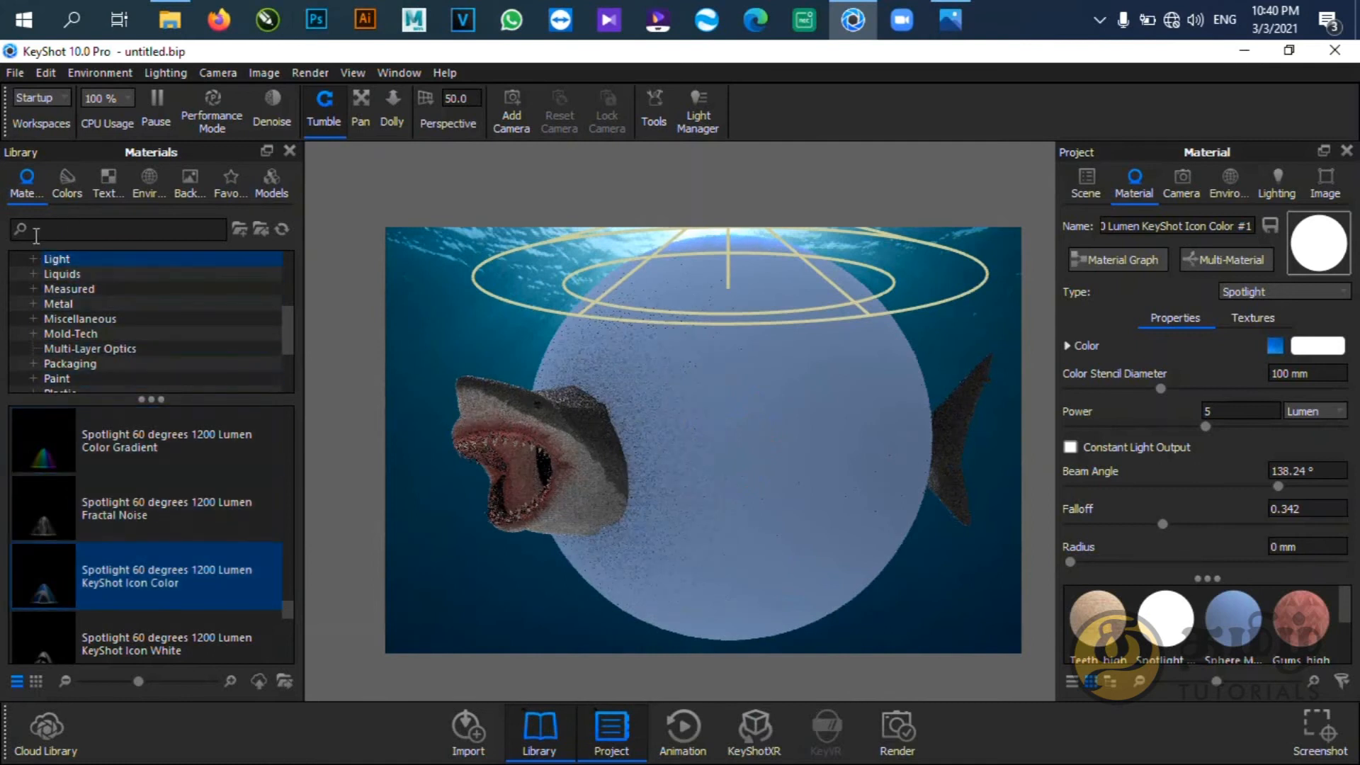
Apply the Cloudy Blue Lagoon Cocktail material from the Liquids library to the large sphere.
{"action": "scroll", "coordinate": [107, 313], "scroll_direction": "up", "scroll_amount": 3}
{"action": "scroll", "coordinate": [95, 329], "scroll_direction": "down", "scroll_amount": 2}
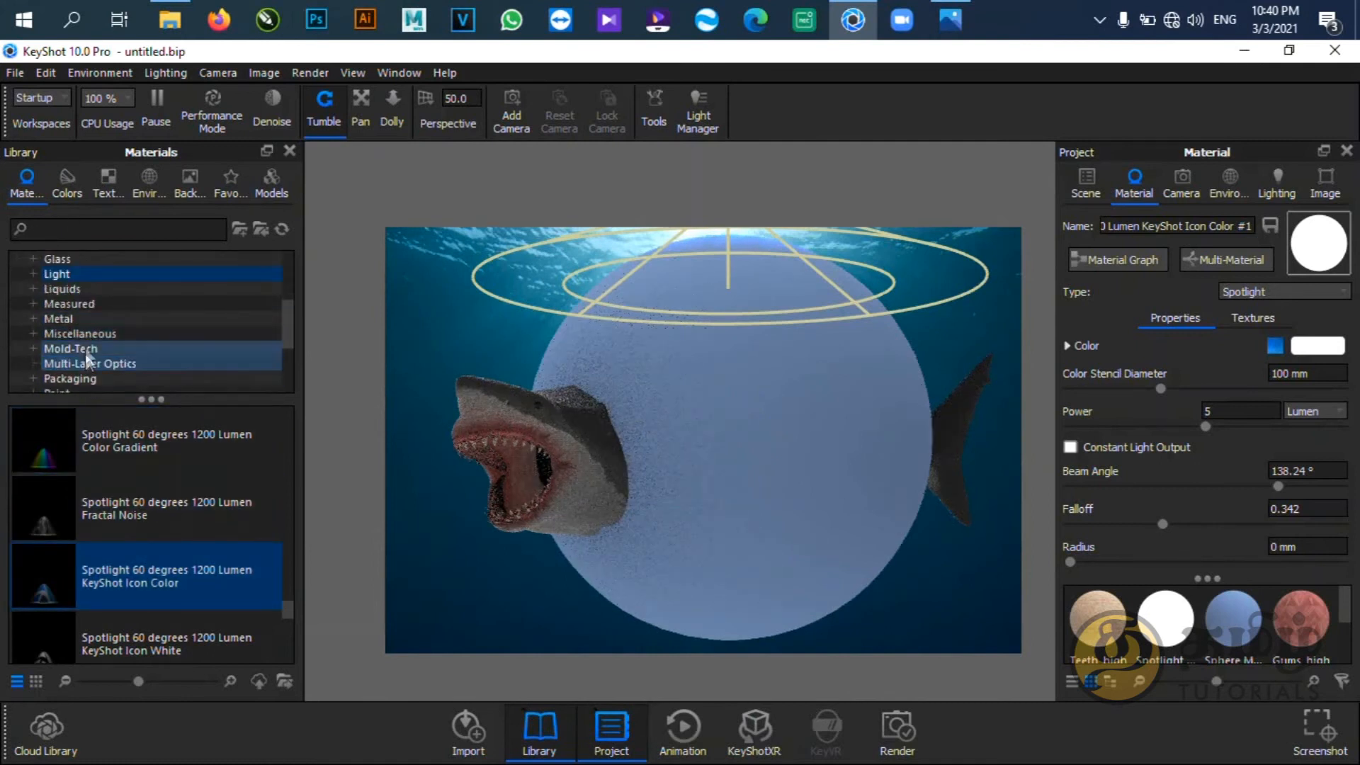
{"action": "left_click", "coordinate": [62, 289]}
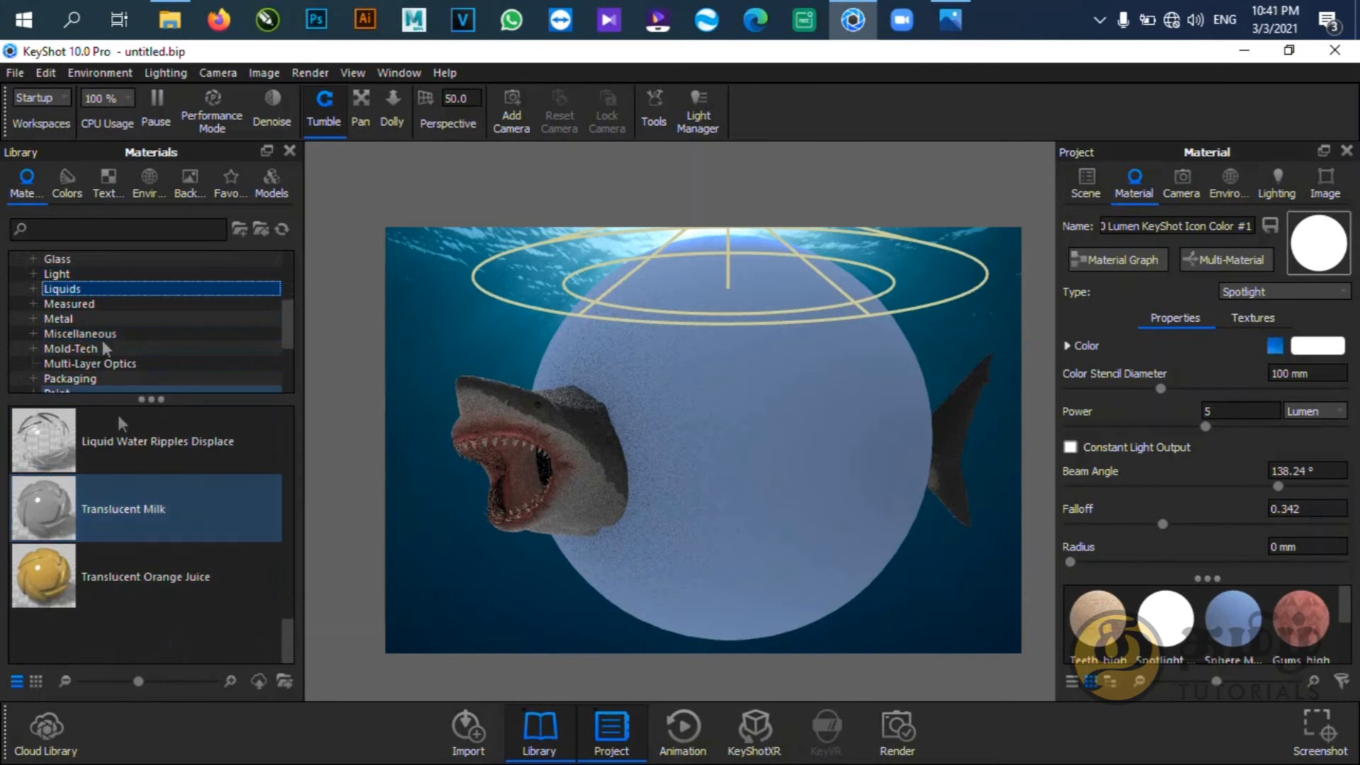
{"action": "scroll", "coordinate": [227, 567], "scroll_direction": "up", "scroll_amount": 6}
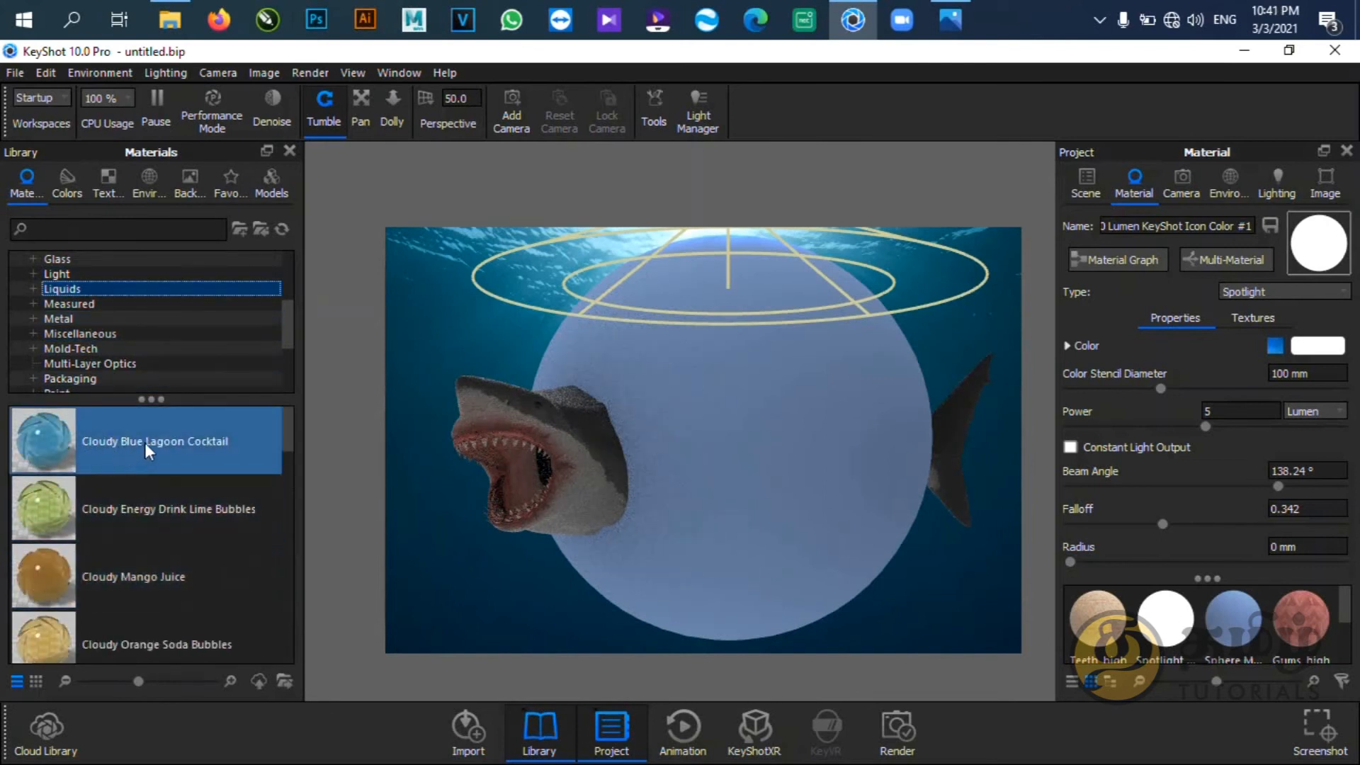
{"action": "left_click_drag", "start_coordinate": [145, 441], "coordinate": [802, 363]}
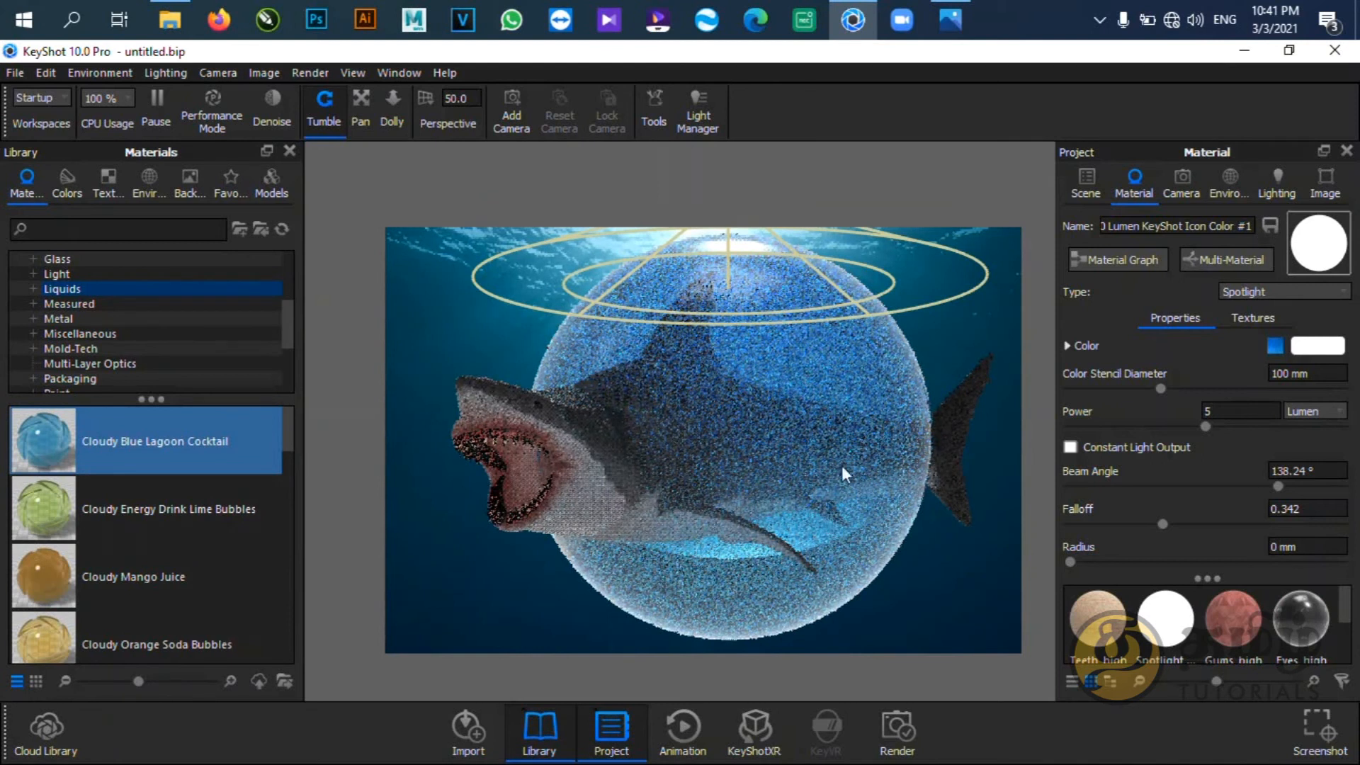
Scale the liquid sphere uniformly by about 2.07 so it encloses the whole shark and fills the view.
{"action": "left_click", "coordinate": [655, 107]}
{"action": "left_click", "coordinate": [678, 201]}
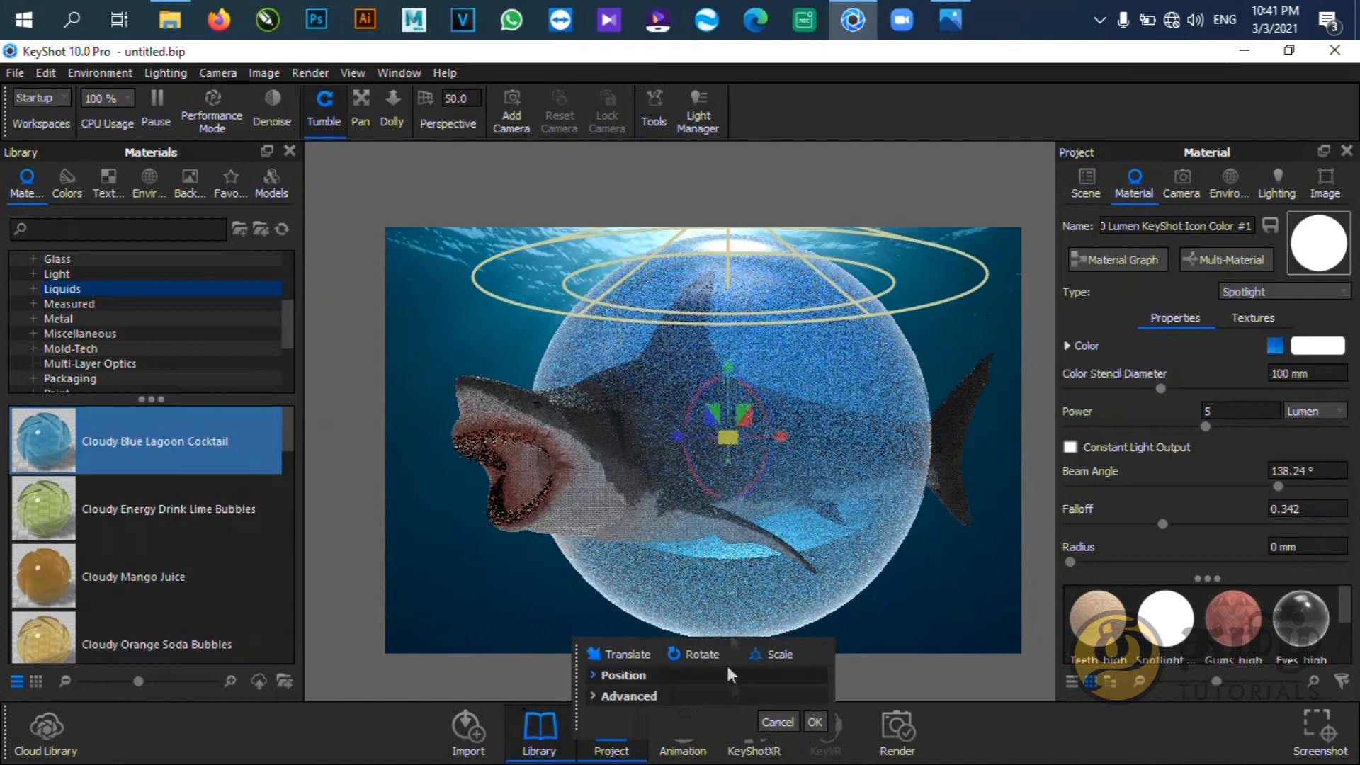
{"action": "left_click_drag", "start_coordinate": [728, 437], "coordinate": [755, 459]}
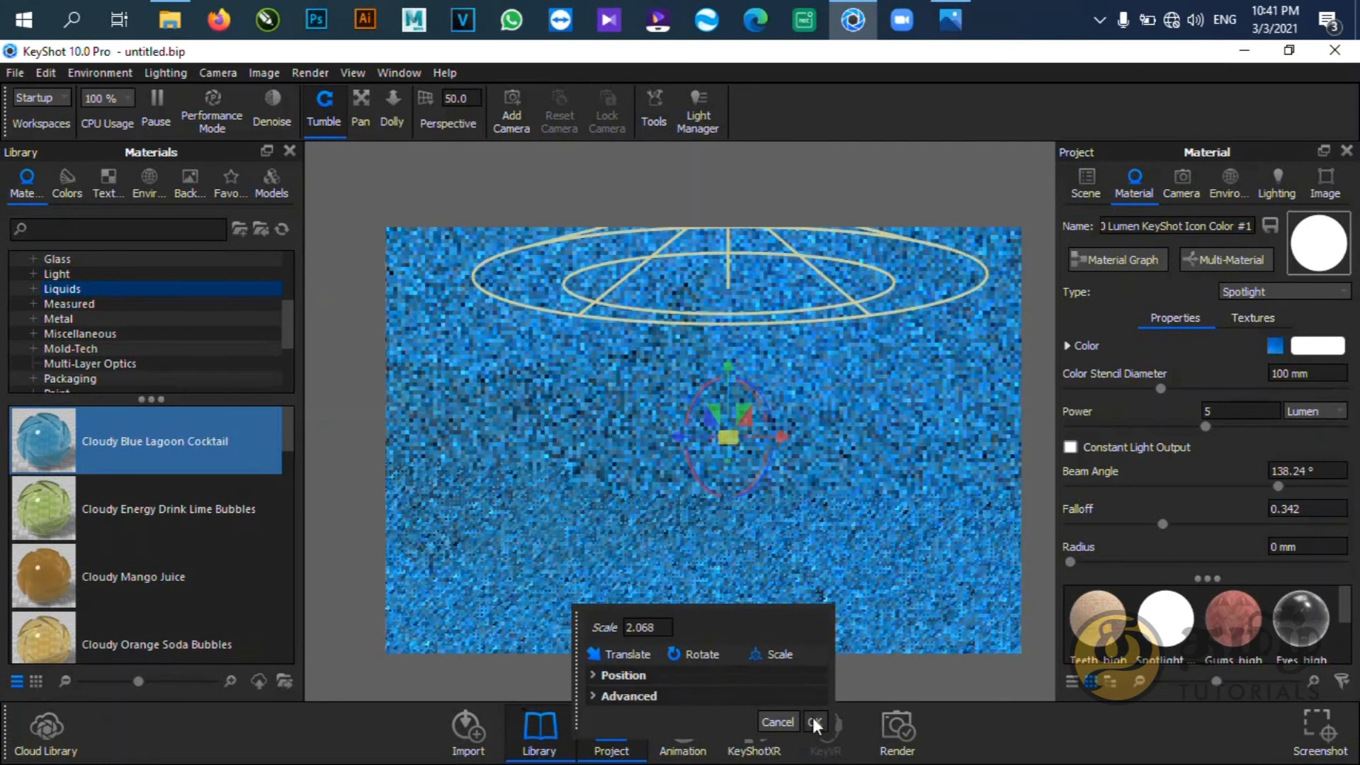
{"action": "left_click", "coordinate": [814, 722]}
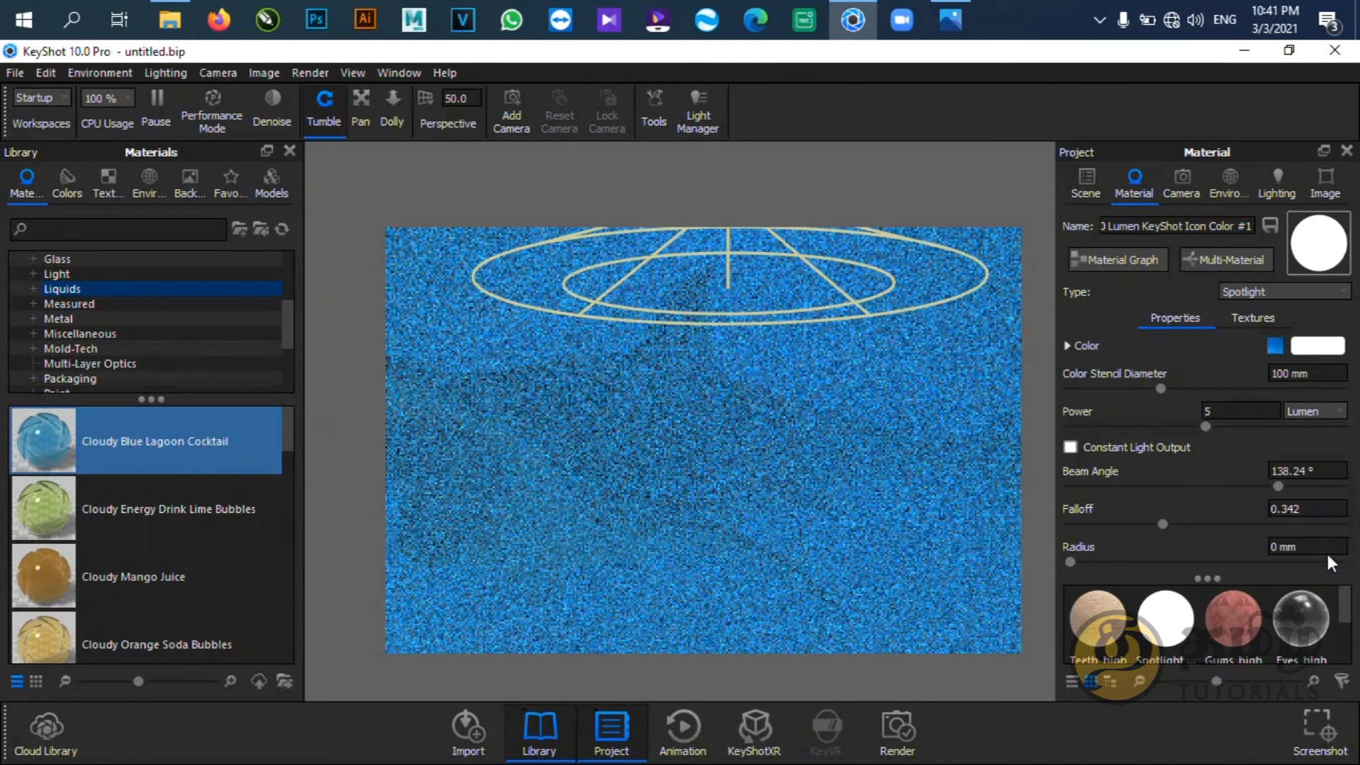
Open the large sphere's Cloudy Blue Lagoon Cocktail material and set its transparency distance to 1000 mm and refractive index to 1.
{"action": "left_click", "coordinate": [1085, 184]}
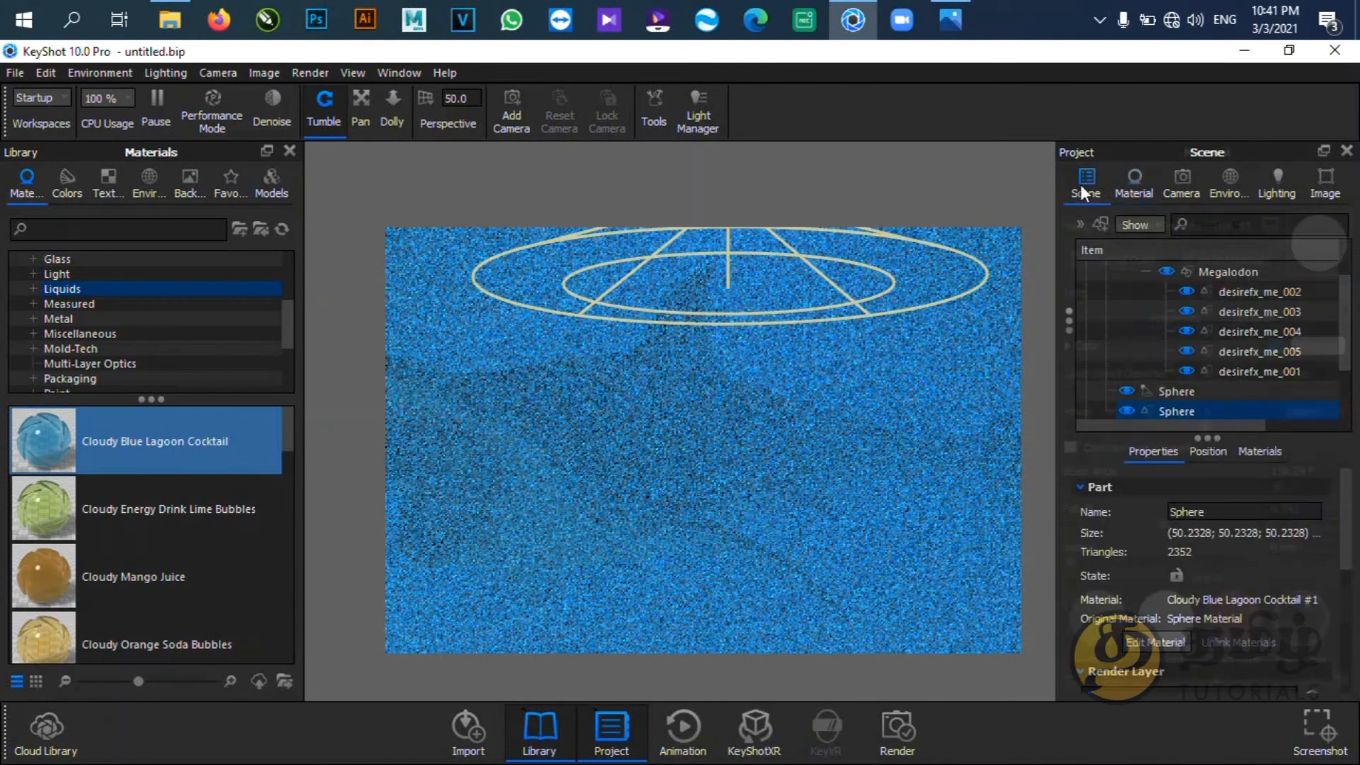
{"action": "double_click", "coordinate": [1175, 412]}
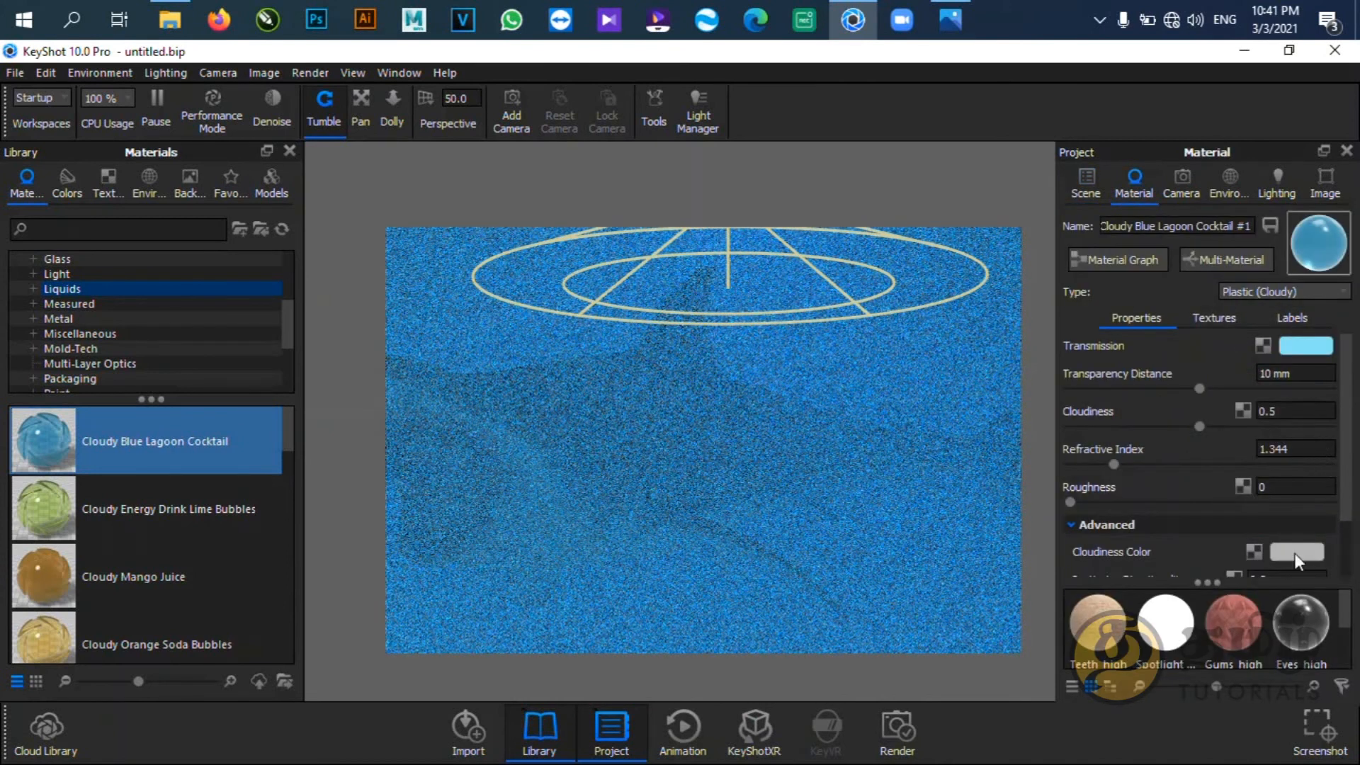
{"action": "left_click_drag", "start_coordinate": [1114, 464], "coordinate": [1200, 464]}
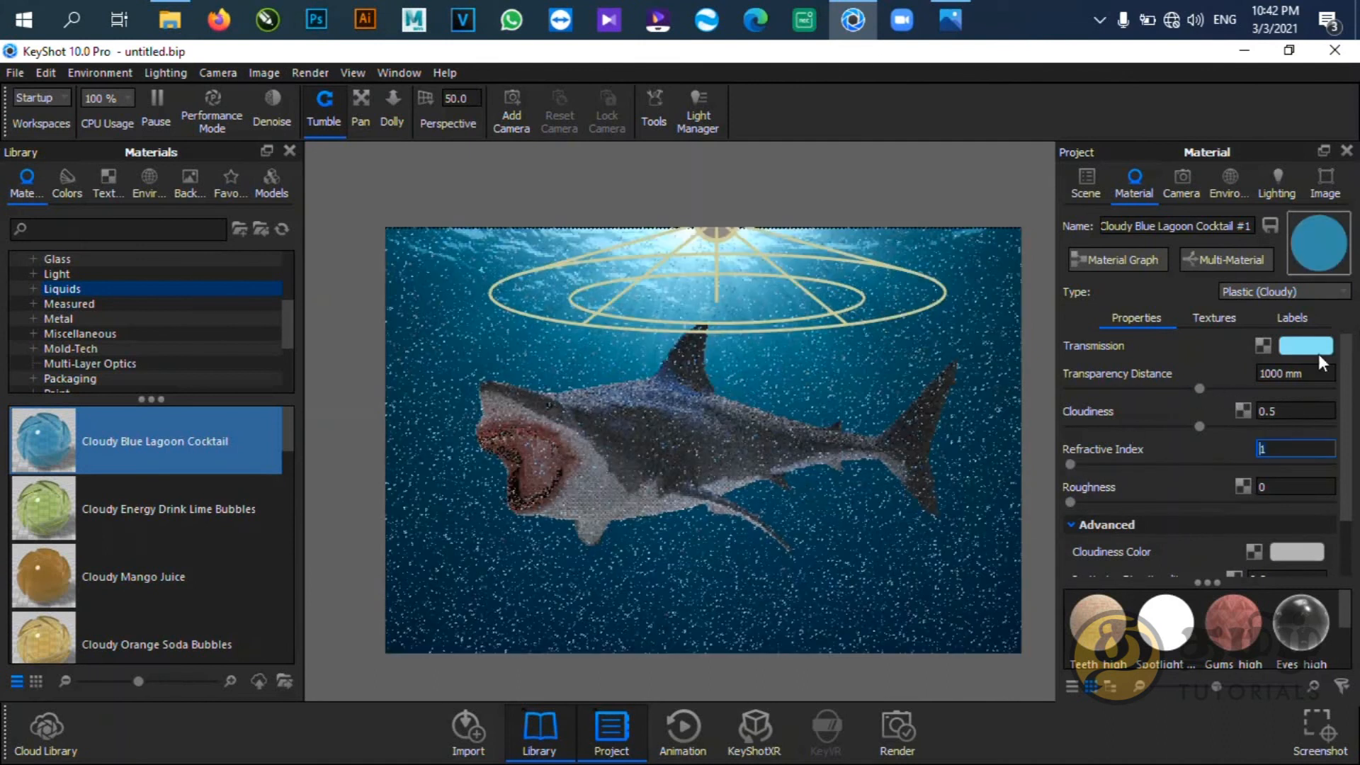
{"action": "left_click", "coordinate": [1259, 374]}
{"action": "left_click", "coordinate": [1267, 447]}
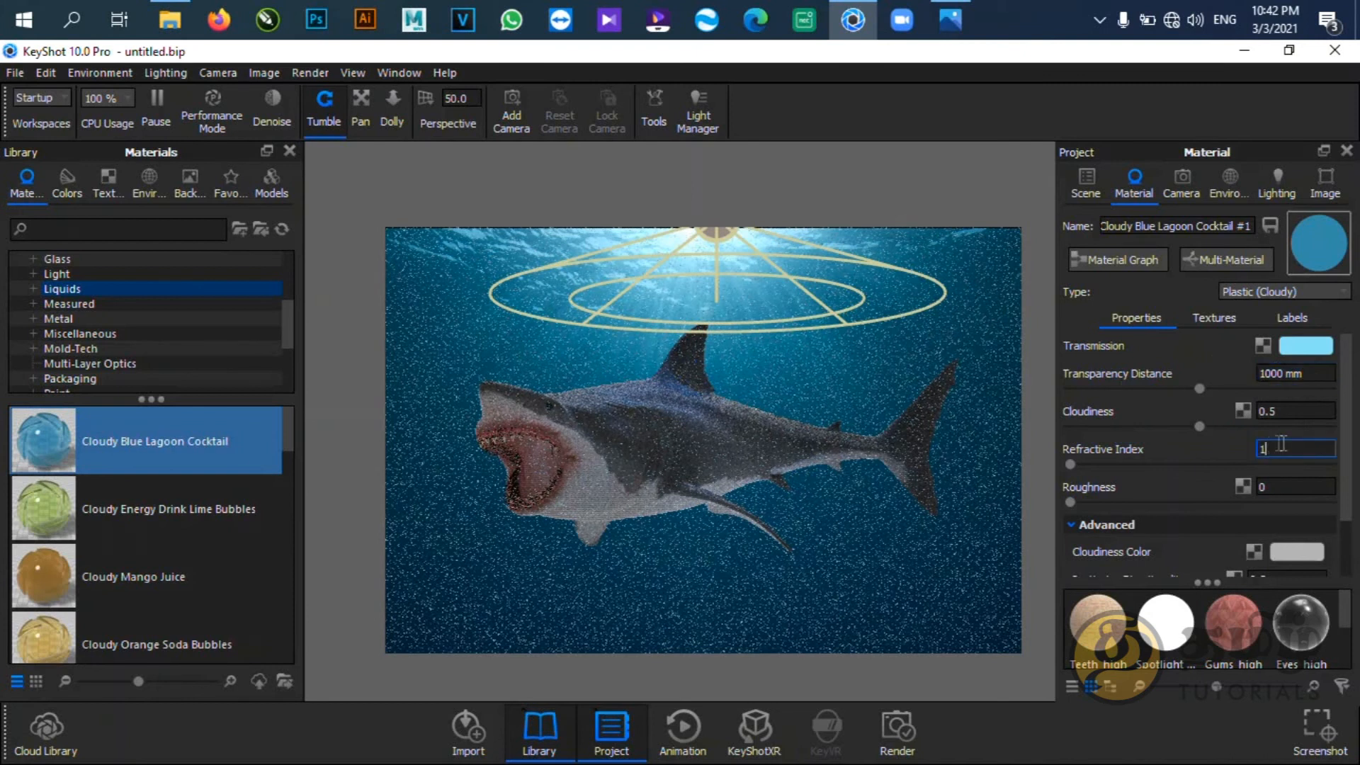
Set the cloudiness of the large sphere's Cloudy Blue Lagoon Cocktail material to 0.2.
{"action": "left_click", "coordinate": [1289, 411]}
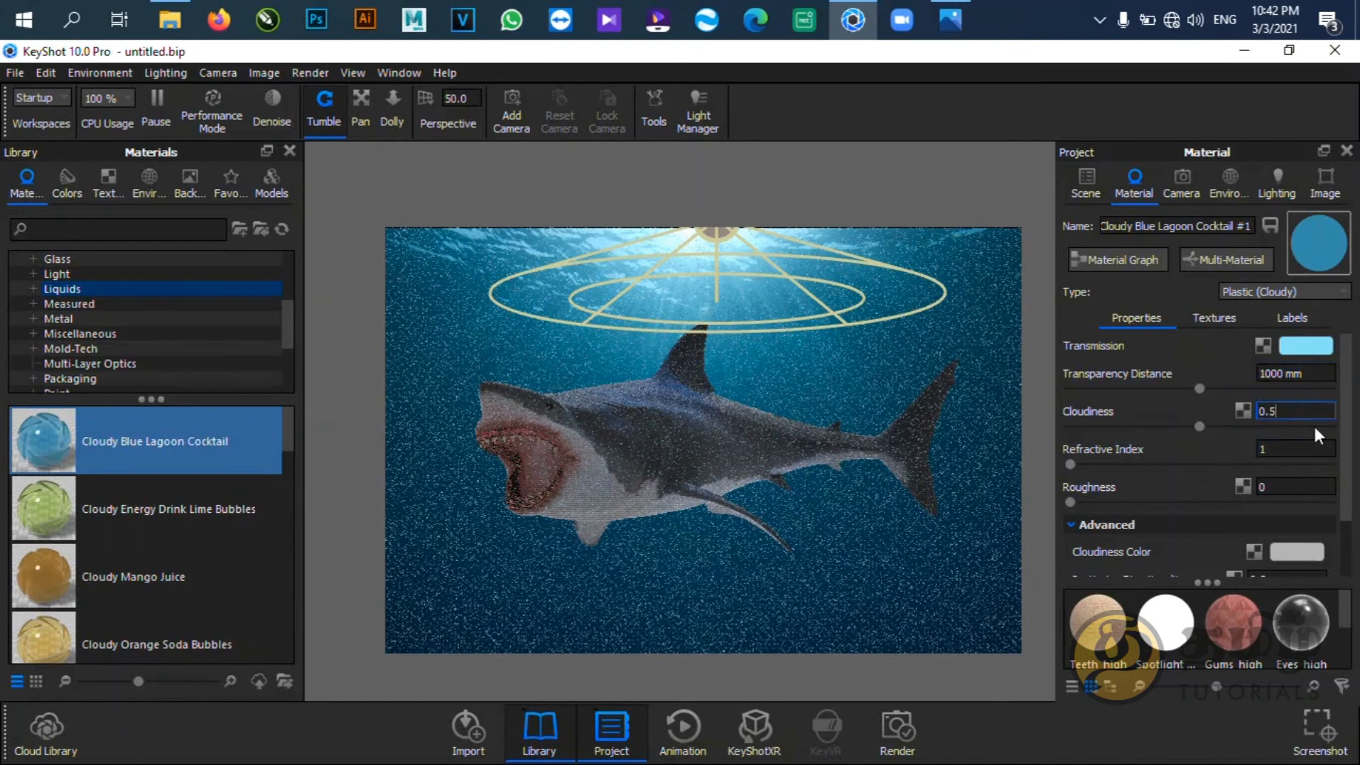
{"action": "type", "text": "2"}
{"action": "key", "text": "Return"}
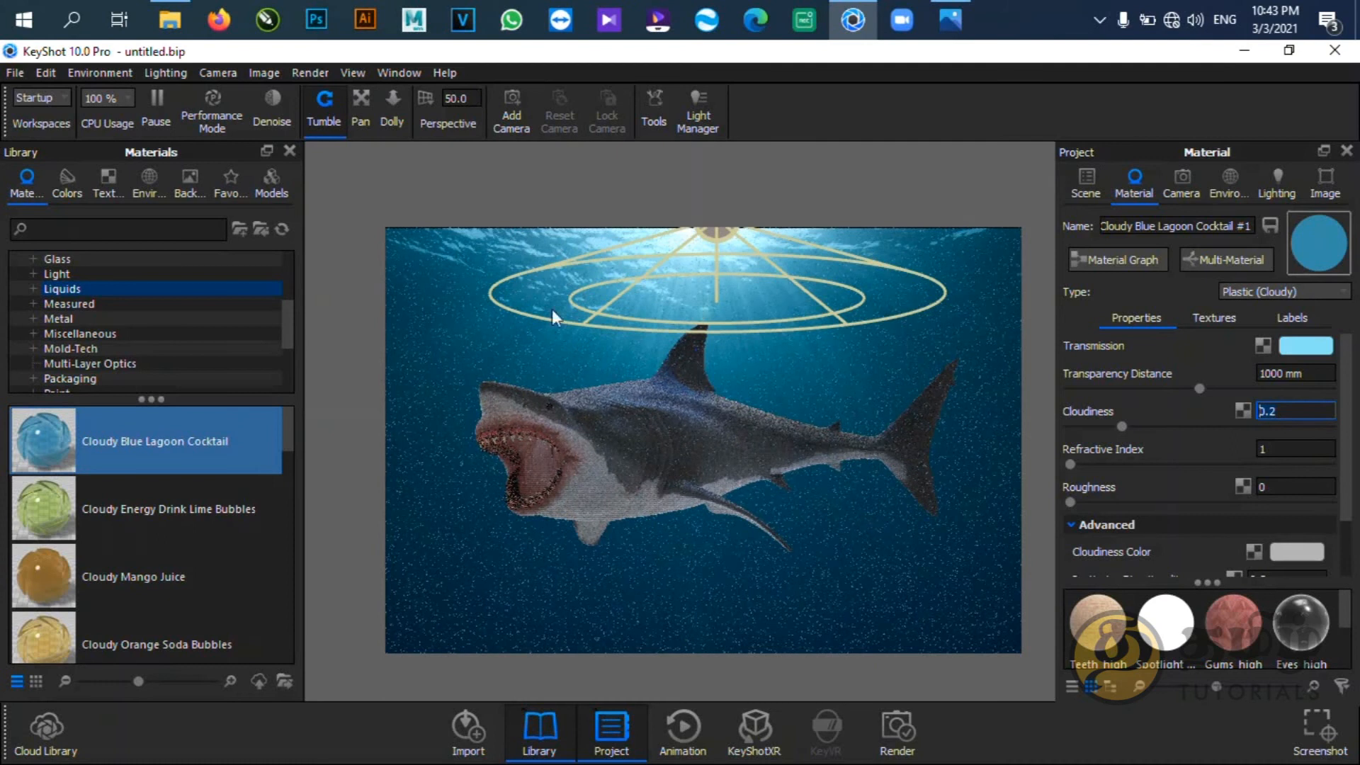
{"action": "scroll", "coordinate": [731, 500], "scroll_direction": "up", "scroll_amount": 1}
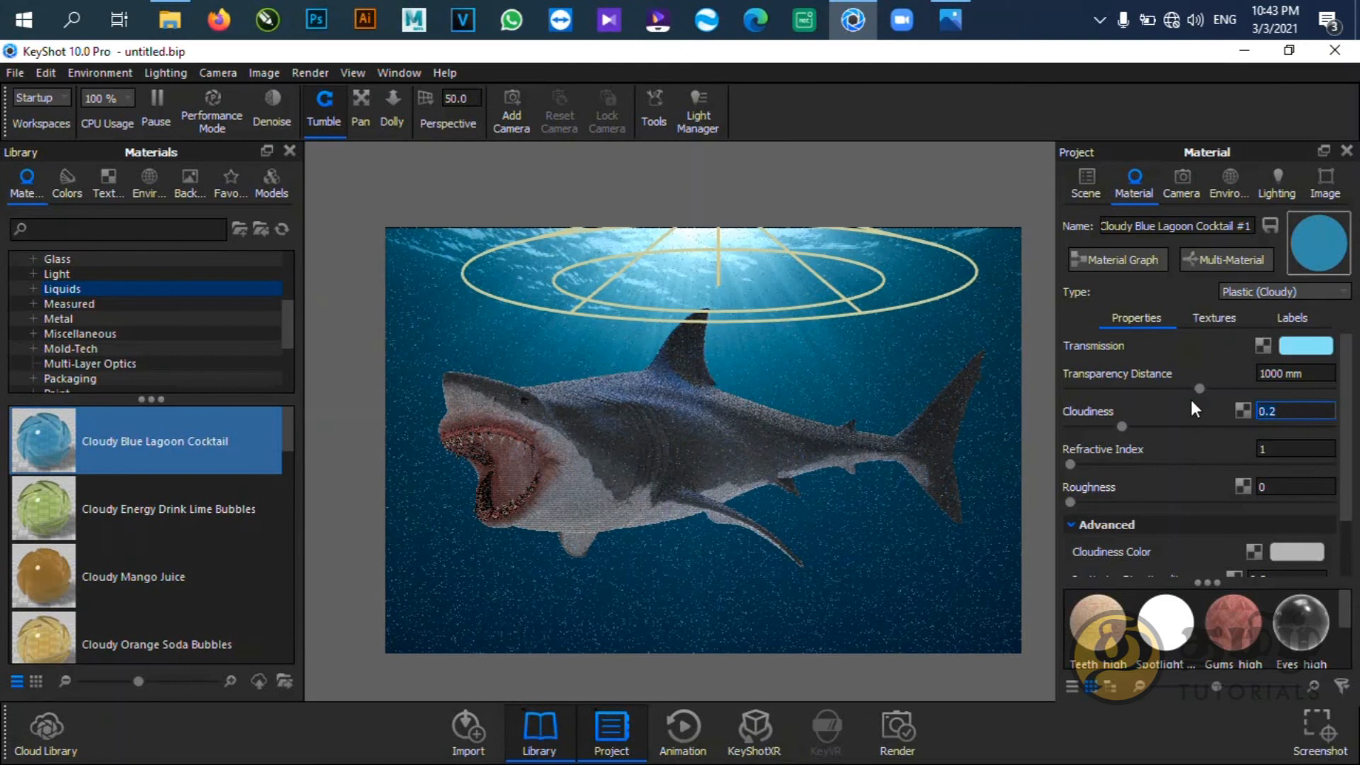
Hide the large liquid sphere and show it again to compare the scene with and without the water volume.
{"action": "left_click", "coordinate": [1298, 373]}
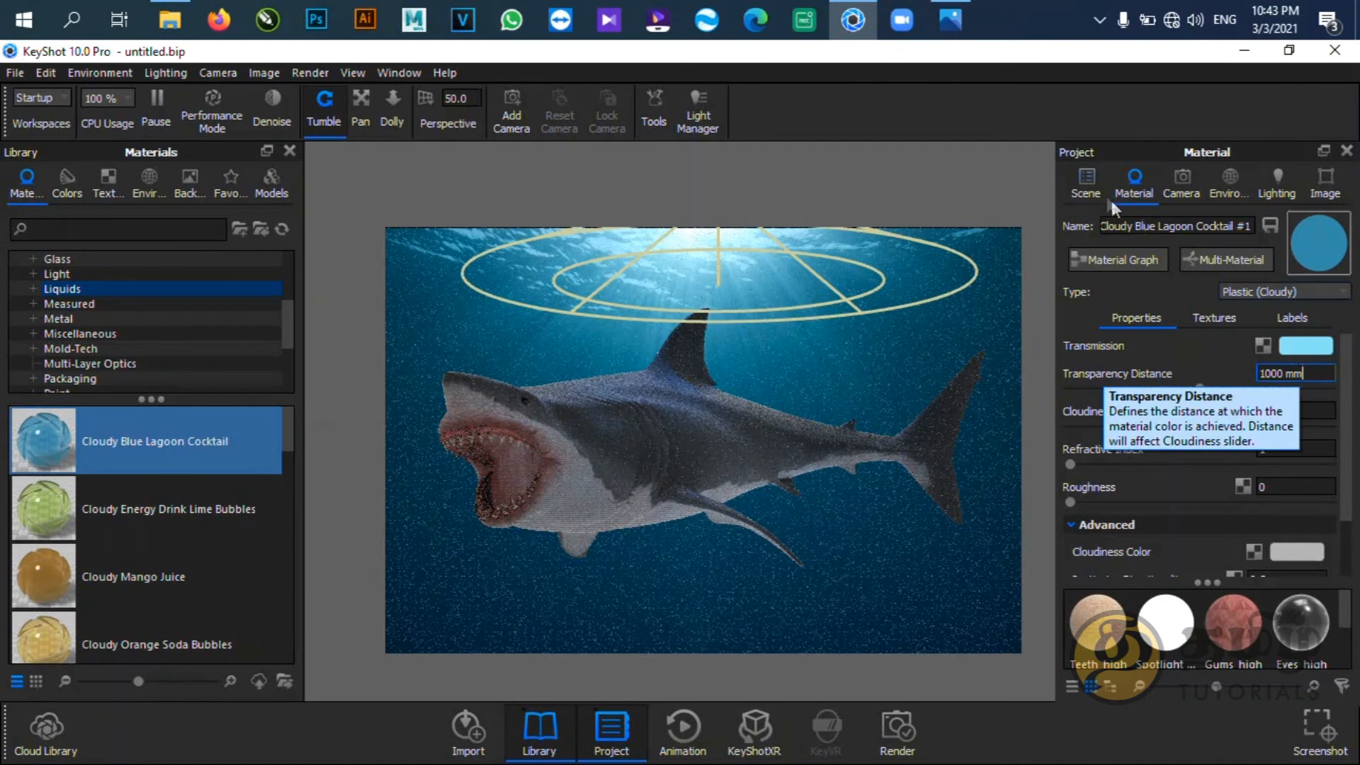
{"action": "left_click", "coordinate": [1088, 197]}
{"action": "left_click", "coordinate": [1155, 417]}
{"action": "left_click", "coordinate": [1123, 410]}
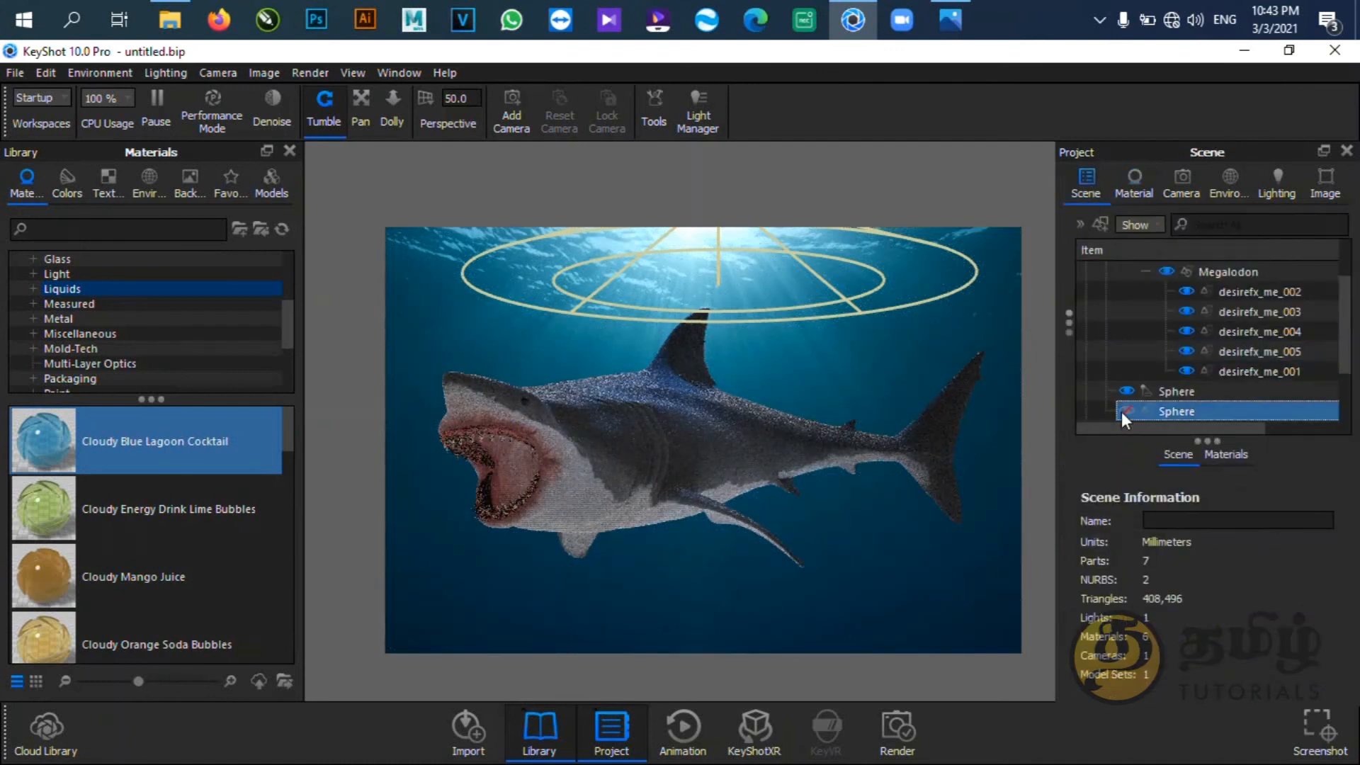
{"action": "left_click", "coordinate": [1122, 410]}
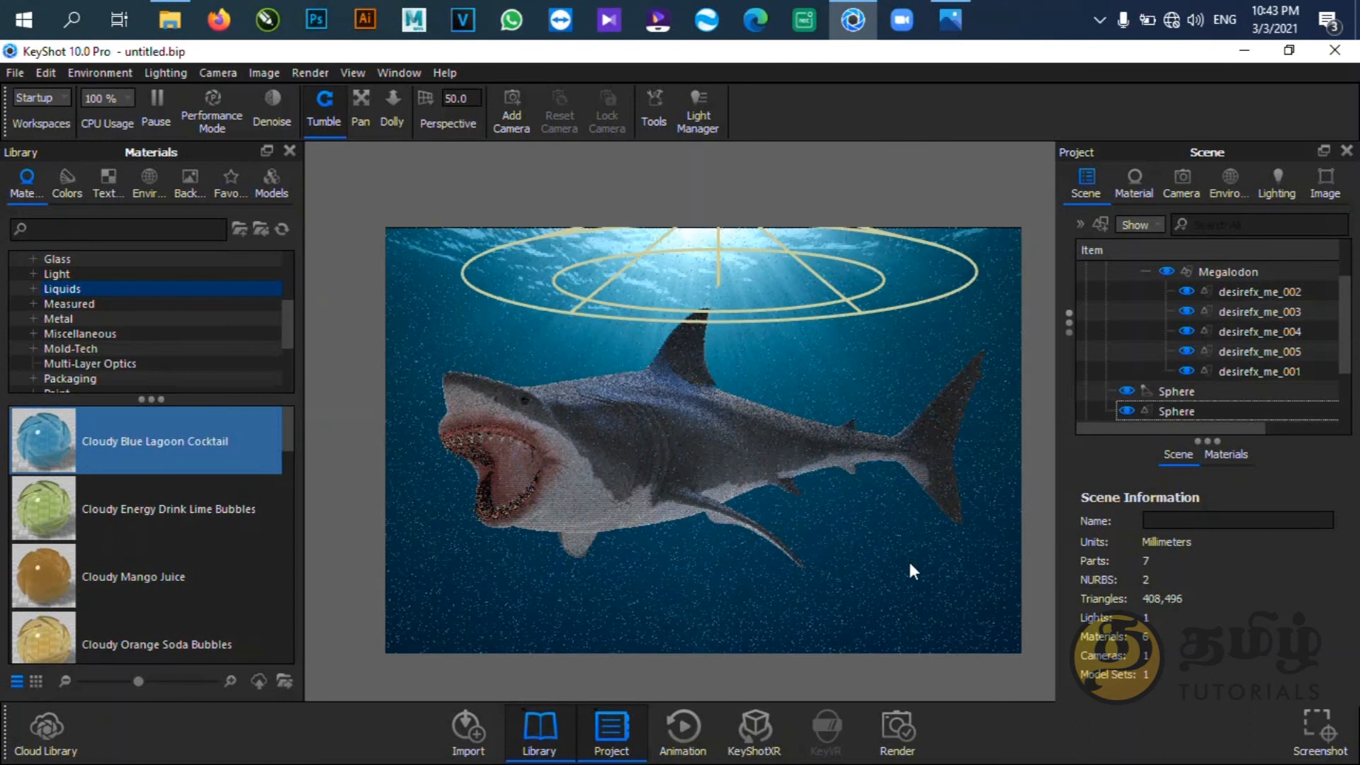
Start a still-image render as a 1024 × 686 px JPEG in the KeyShot 10 Renderings folder and inspect the whole frame.
{"action": "left_click", "coordinate": [319, 71]}
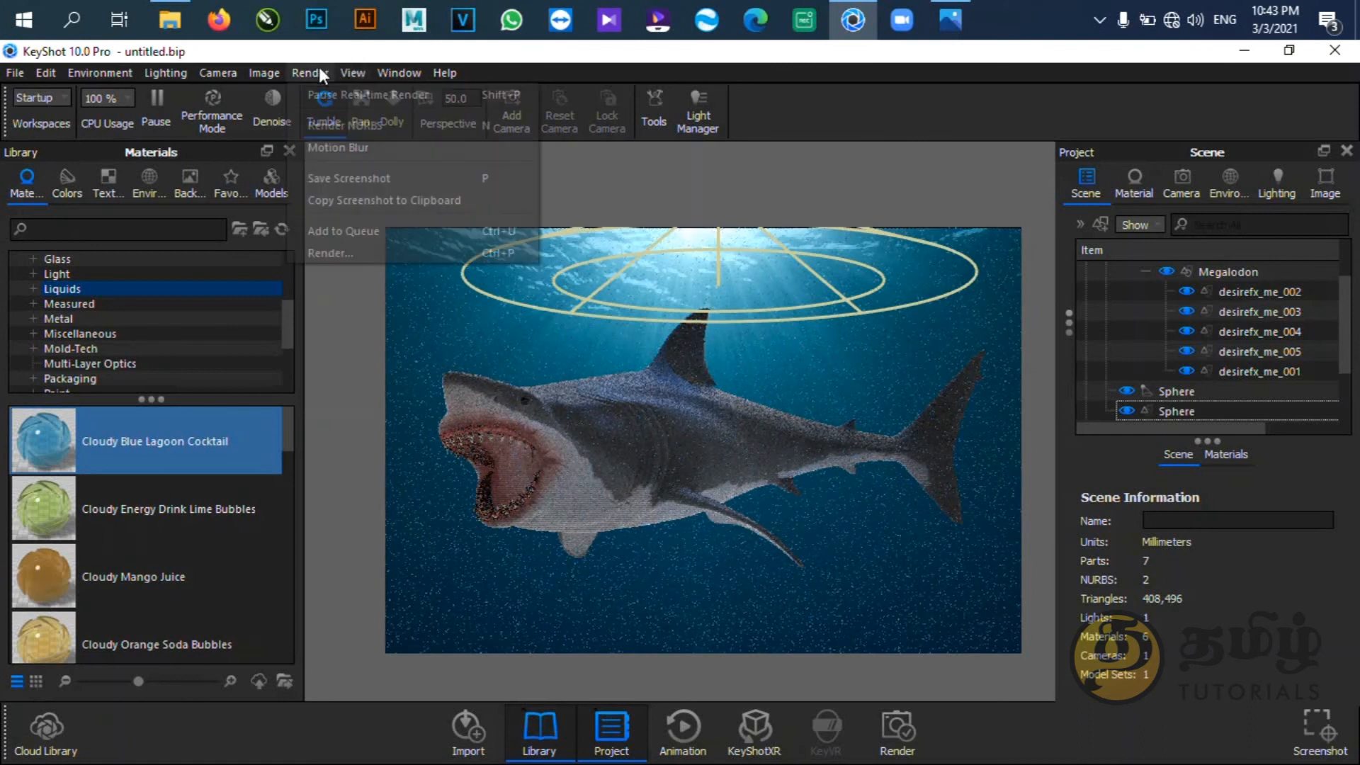
{"action": "left_click", "coordinate": [350, 253]}
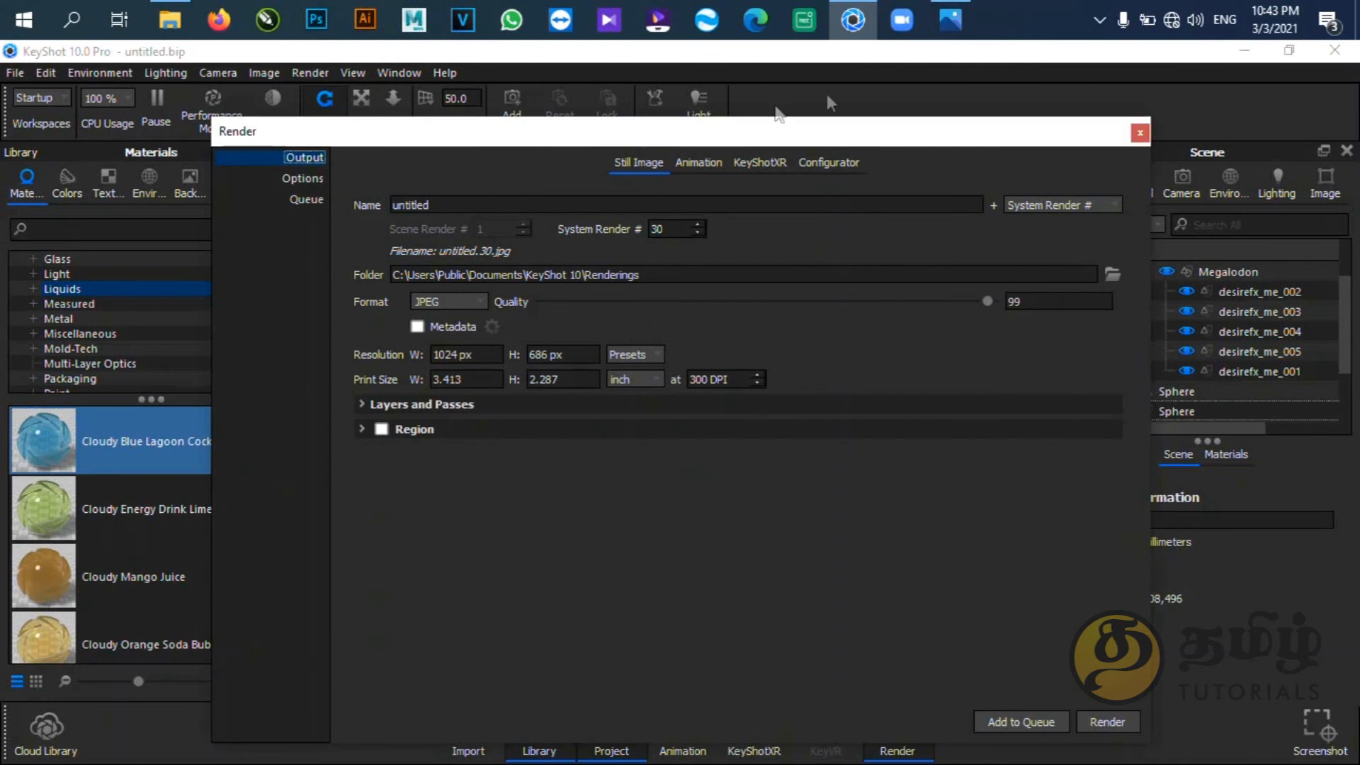
{"action": "left_click_drag", "start_coordinate": [538, 131], "coordinate": [832, 87]}
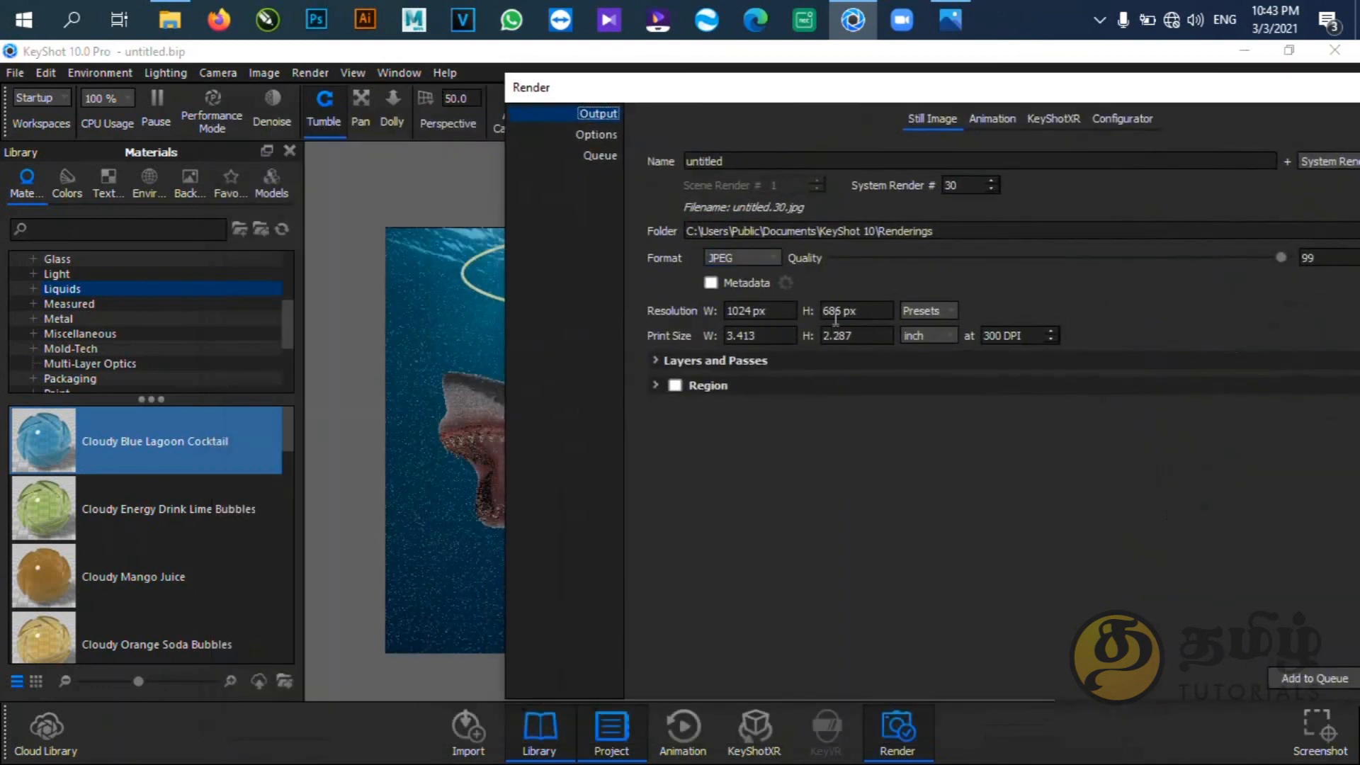
{"action": "left_click_drag", "start_coordinate": [916, 91], "coordinate": [747, 103]}
{"action": "left_click", "coordinate": [1234, 241]}
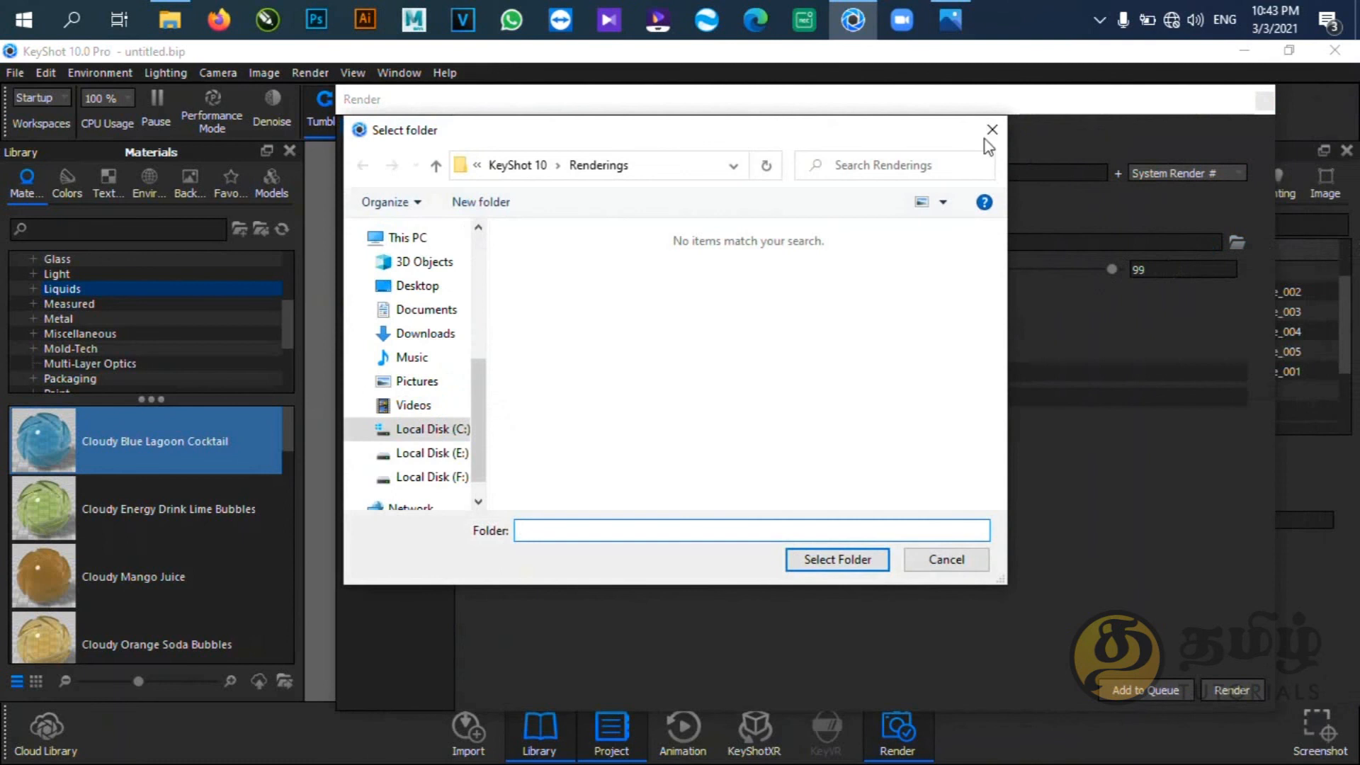
{"action": "left_click", "coordinate": [985, 133]}
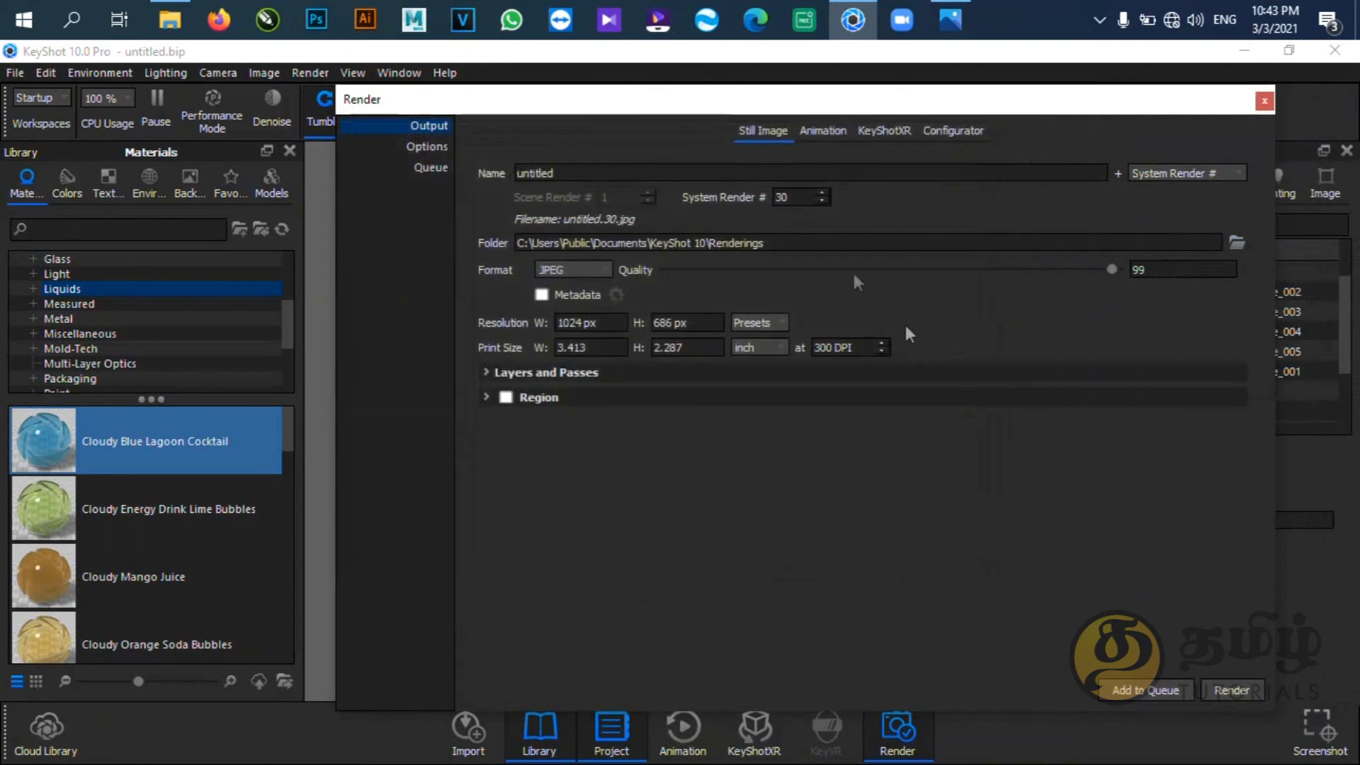
{"action": "left_click", "coordinate": [1222, 690]}
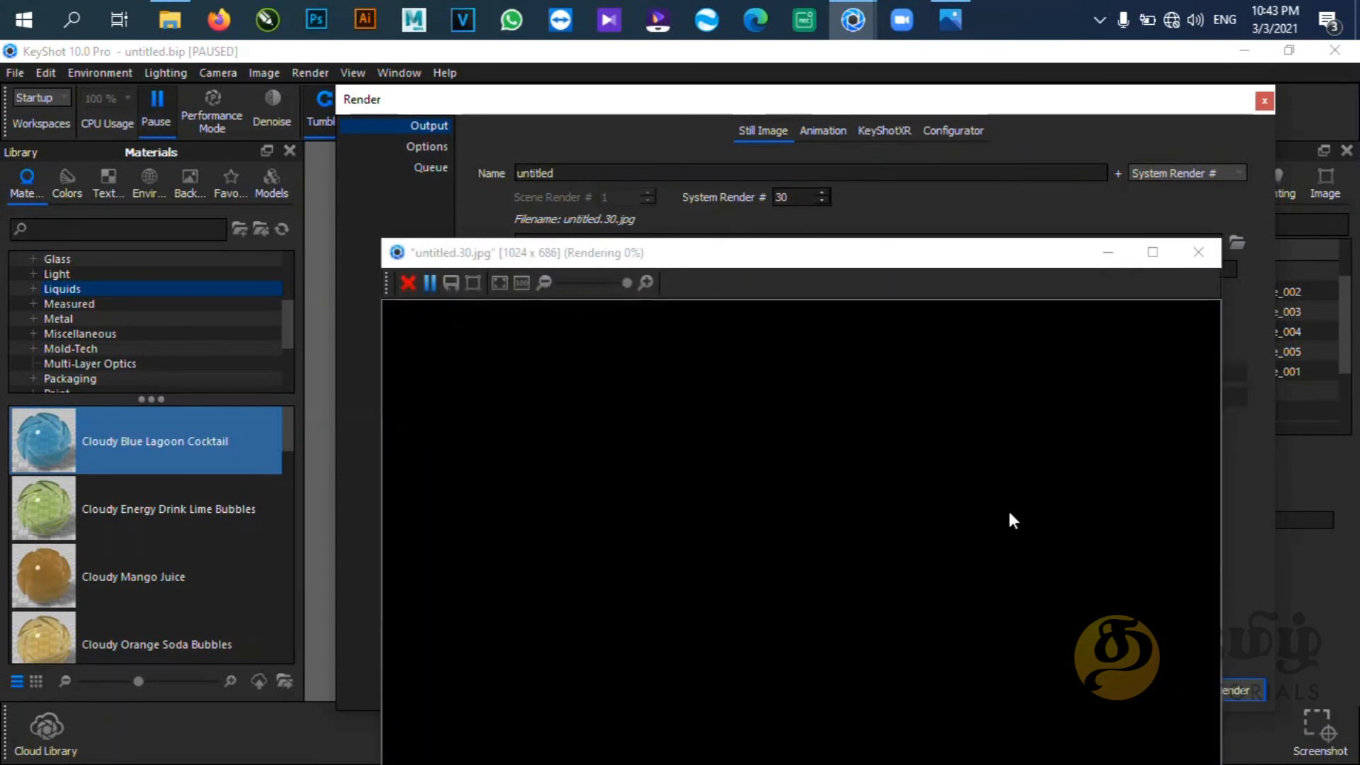
{"action": "left_click_drag", "start_coordinate": [761, 253], "coordinate": [676, 75]}
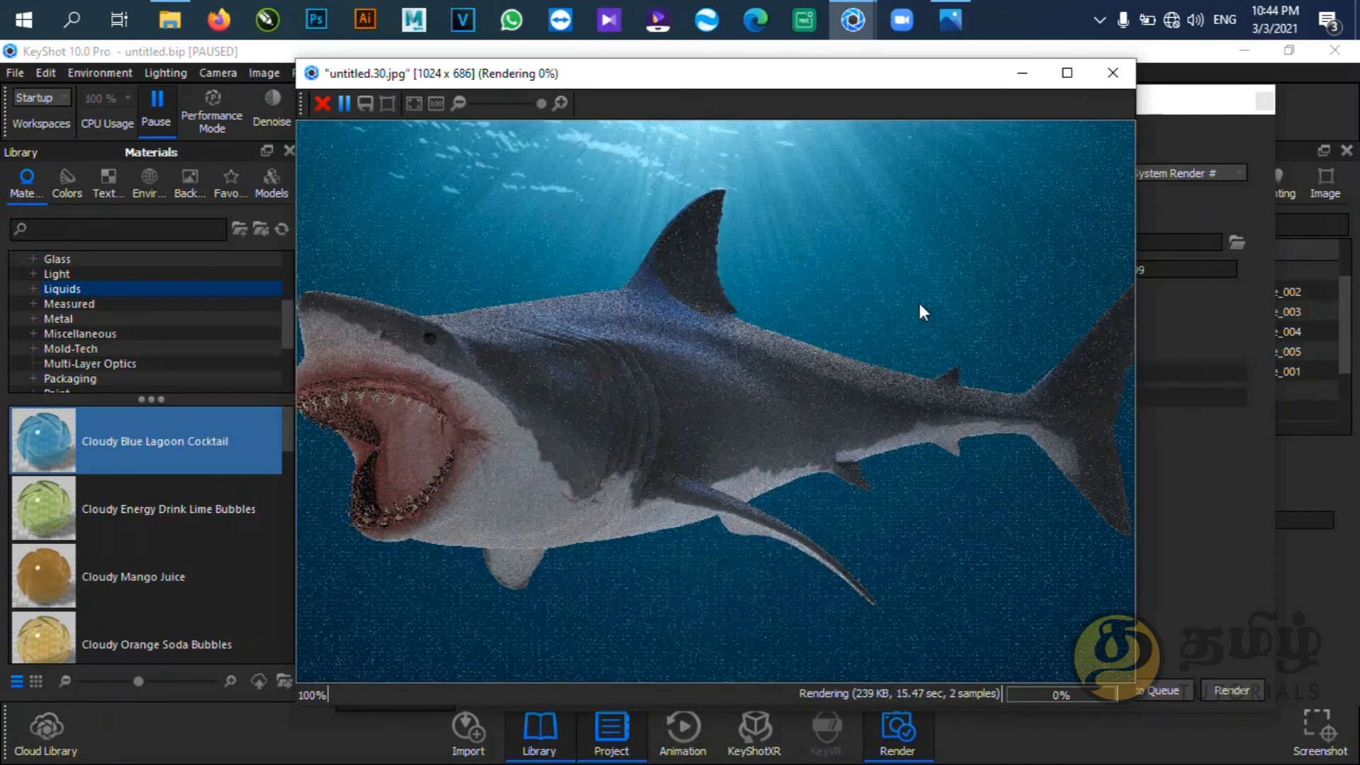
{"action": "scroll", "coordinate": [870, 350], "scroll_direction": "down", "scroll_amount": 2}
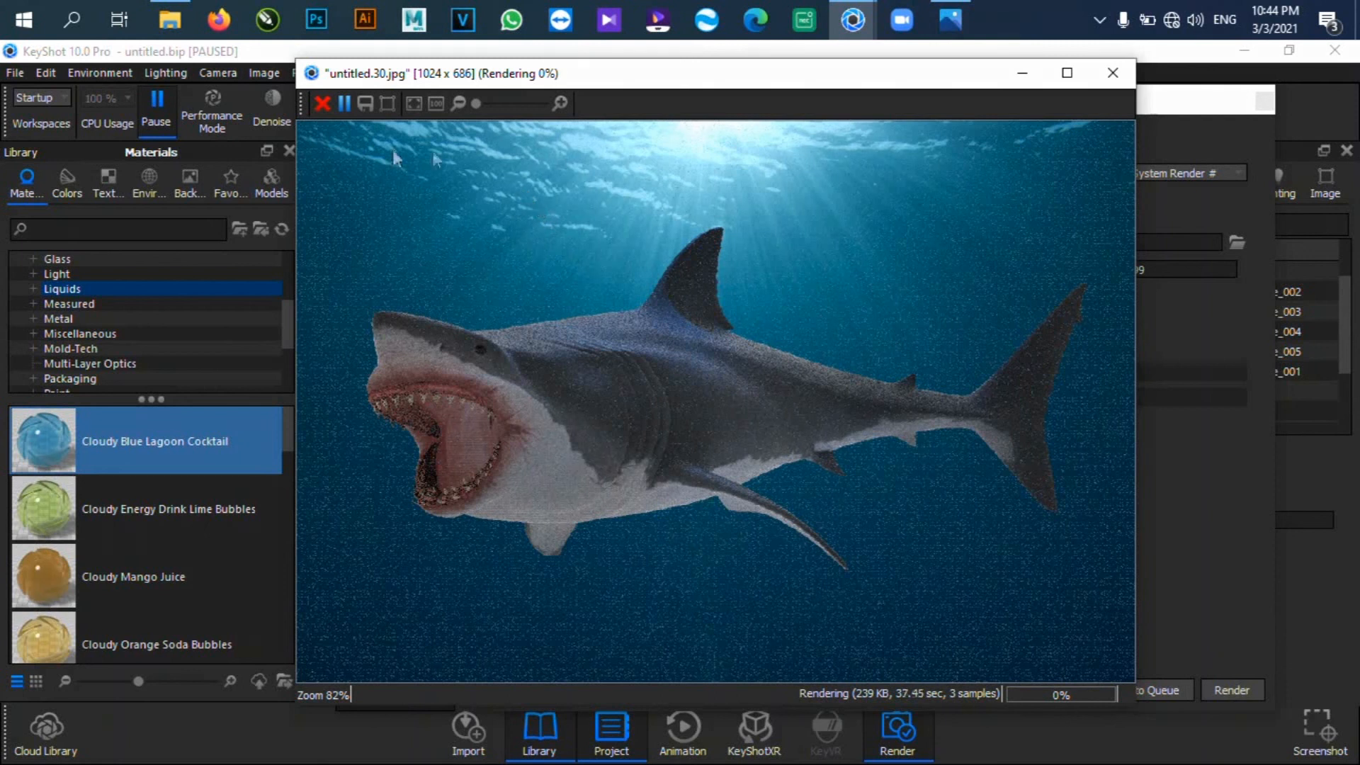
Stop the running render, saving the image produced so far, and close the render settings.
{"action": "left_click", "coordinate": [325, 104]}
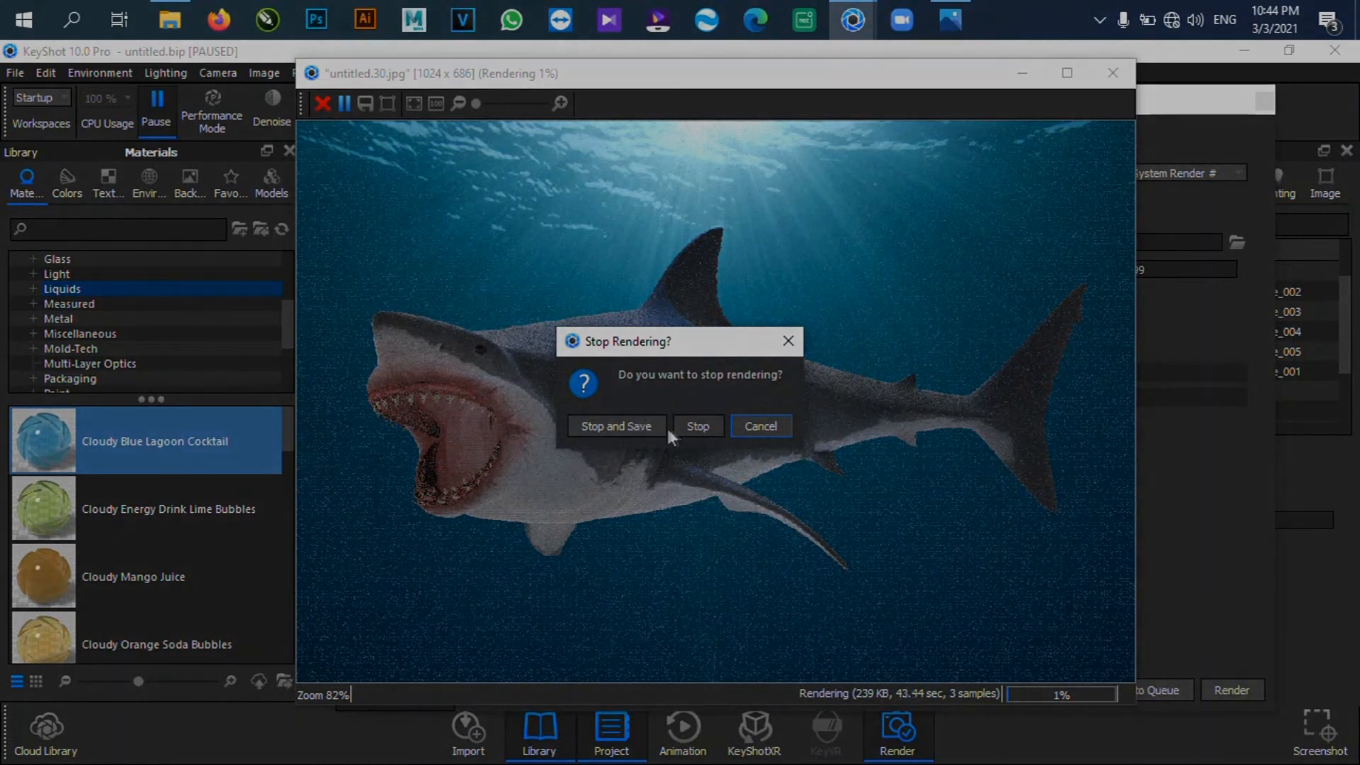
{"action": "left_click", "coordinate": [765, 428]}
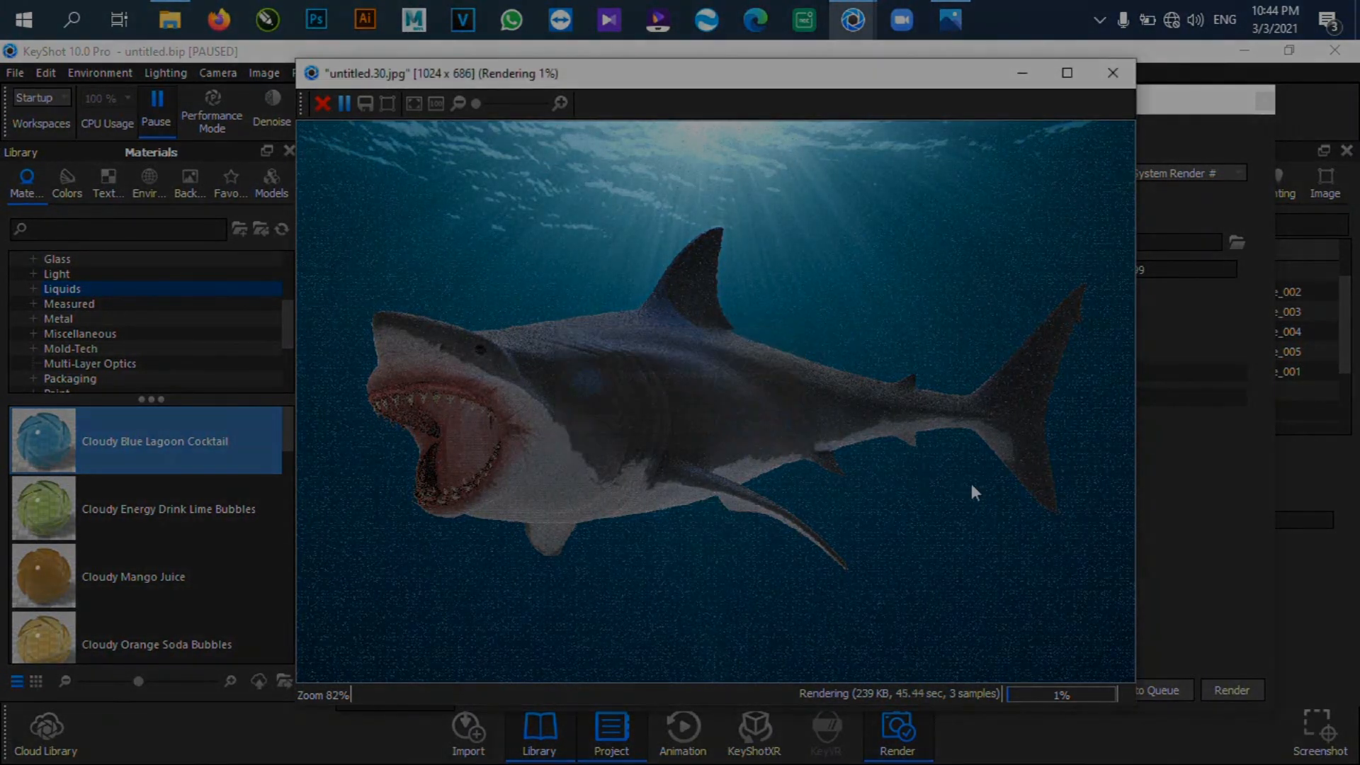
{"action": "left_click", "coordinate": [322, 104]}
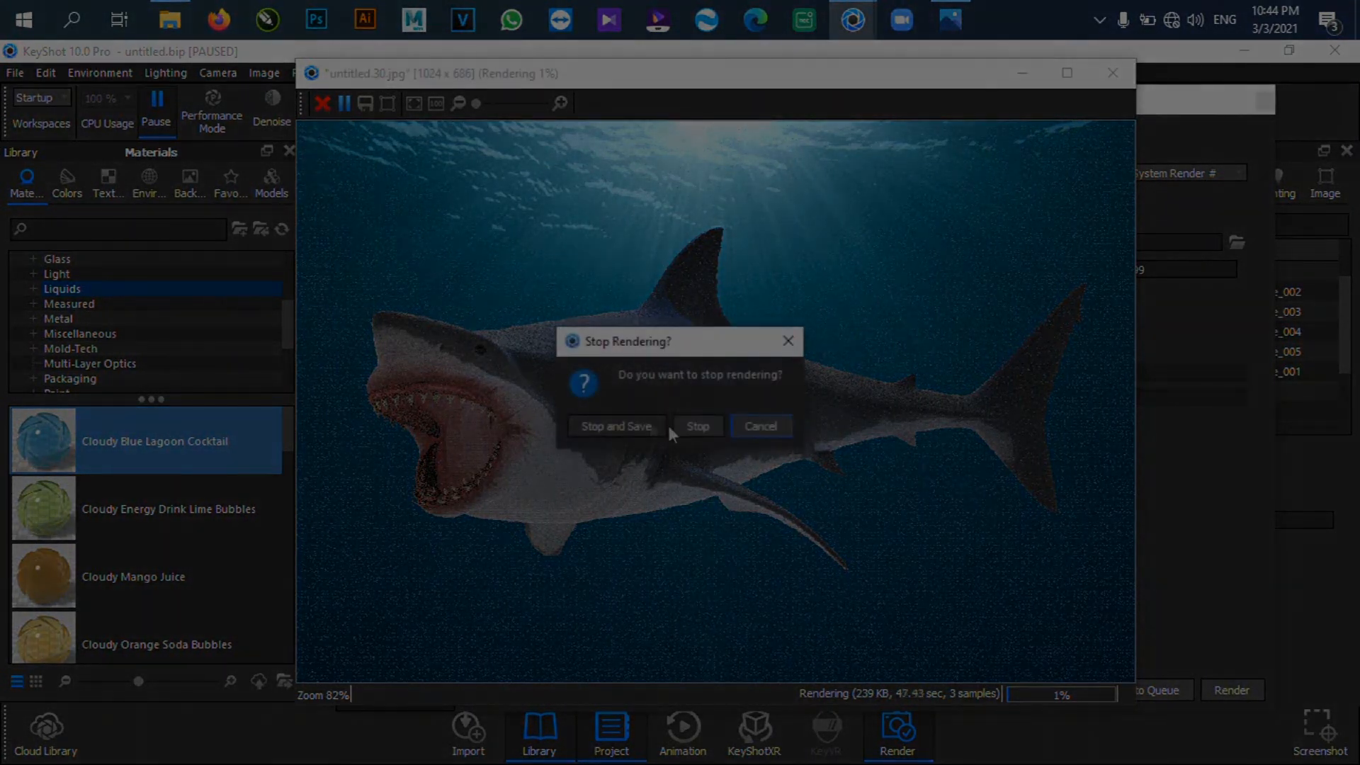
{"action": "left_click", "coordinate": [644, 425]}
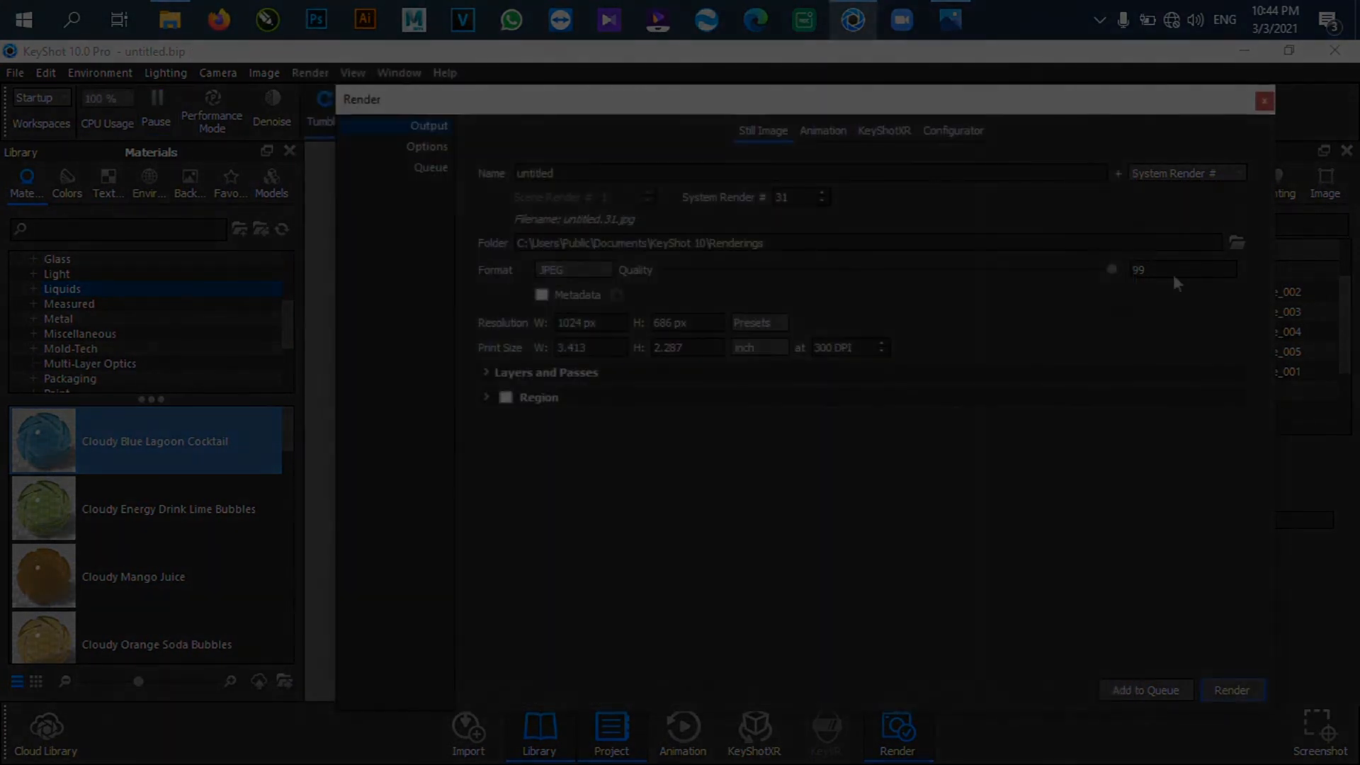
{"action": "left_click", "coordinate": [1265, 105]}
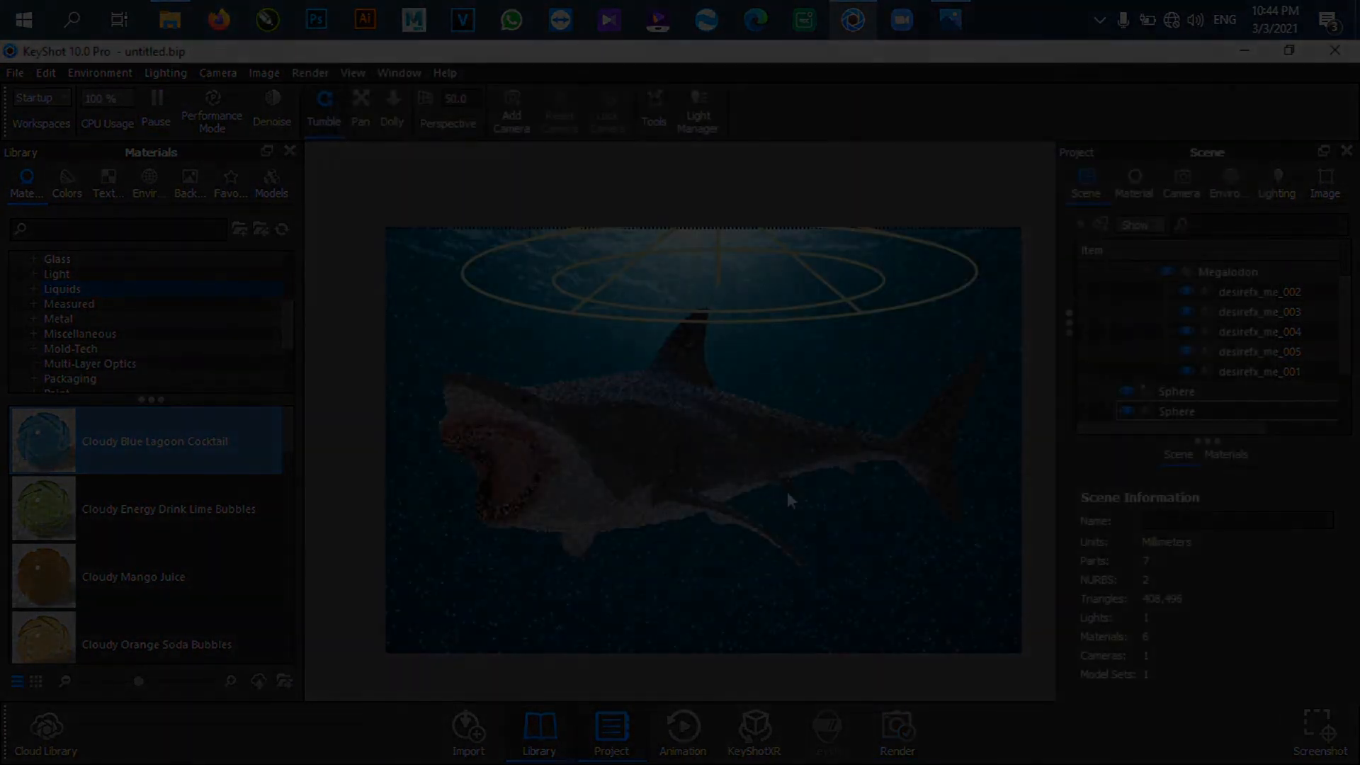